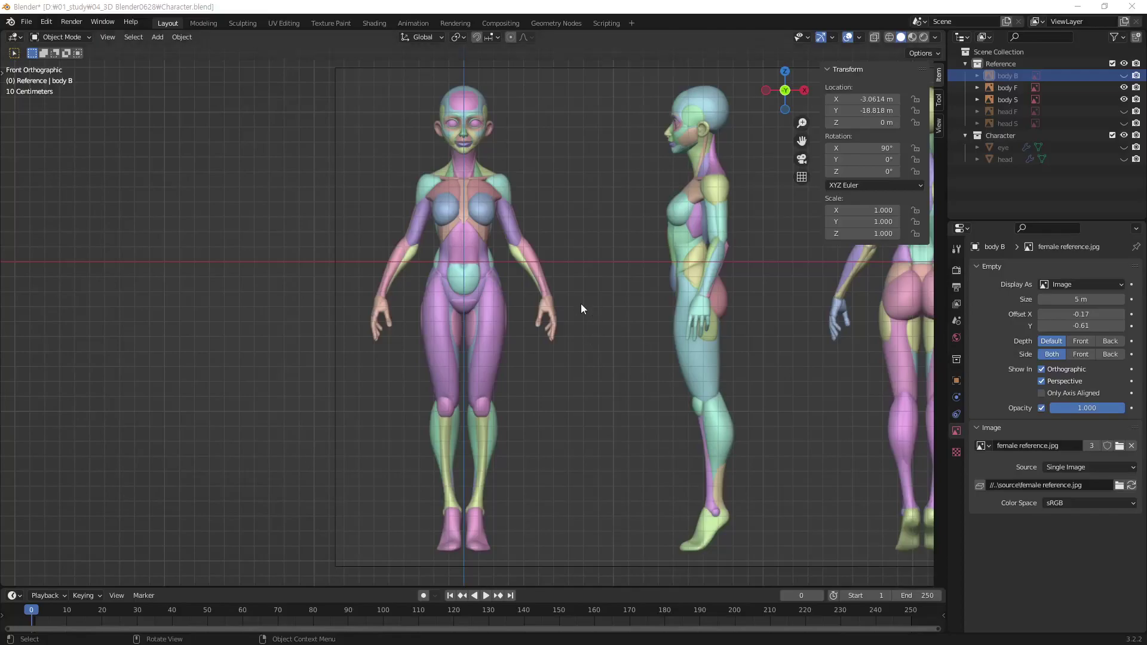
Cancel an accidental scale of the reference image and pan the view down
scroll(582, 306, "down", 1)
key("s")
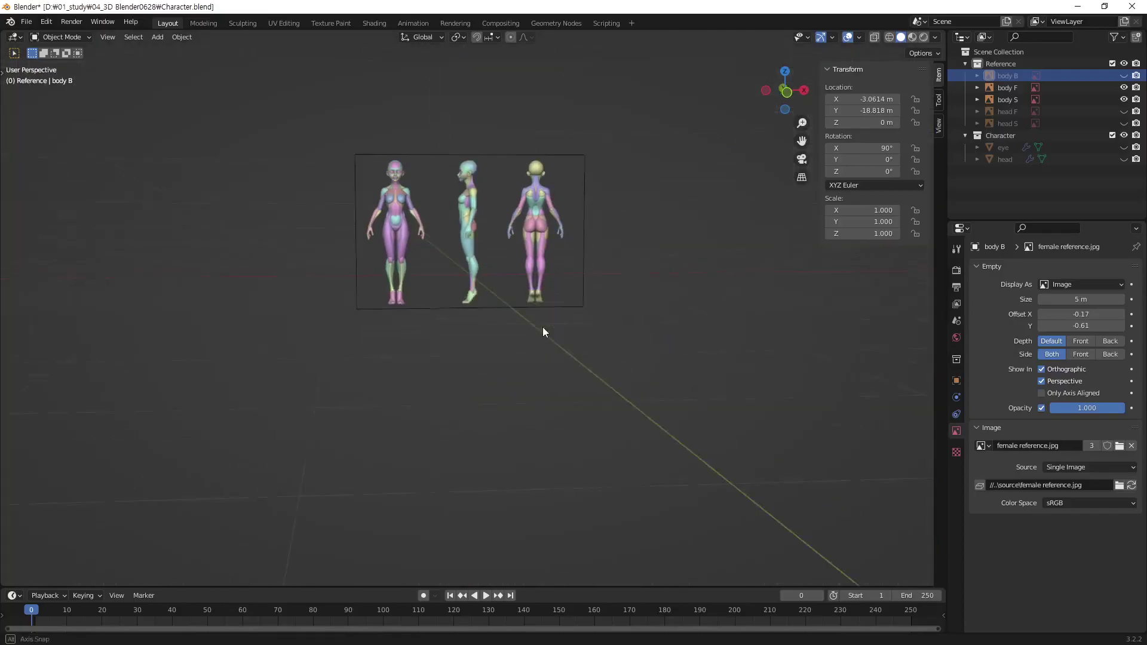
right_click(468, 251)
mouse_move(466, 249)
middle_mouse_down("shift")
mouse_move(503, 308)
mouse_move(411, 362)
middle_mouse_up("shift")
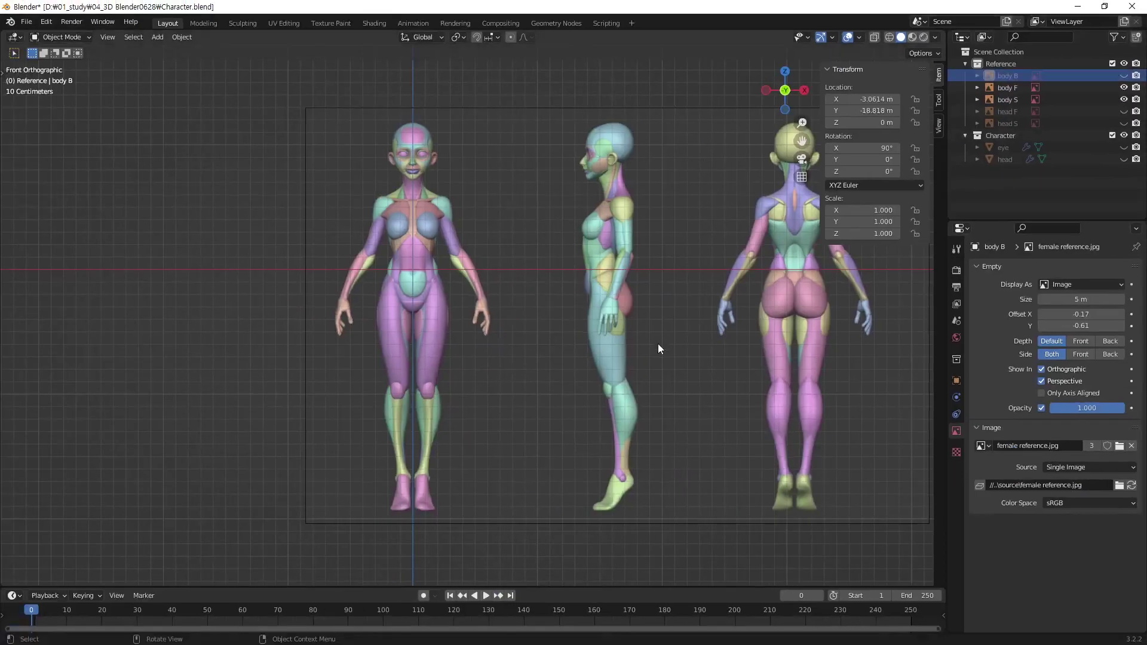
Orbit out to a perspective overview of all three reference boards and unhide body B
scroll(658, 343, "down", 4)
scroll(631, 343, "down", 3)
middle_click_drag(588, 331, 558, 369)
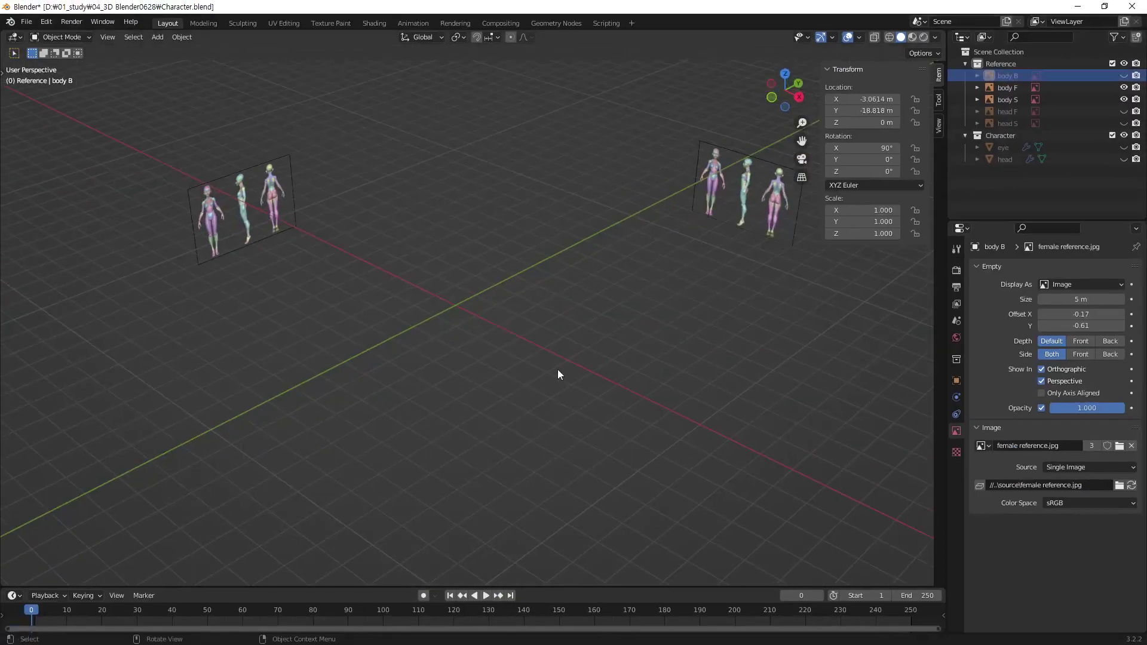
scroll(558, 370, "down", 3)
left_click(1124, 75)
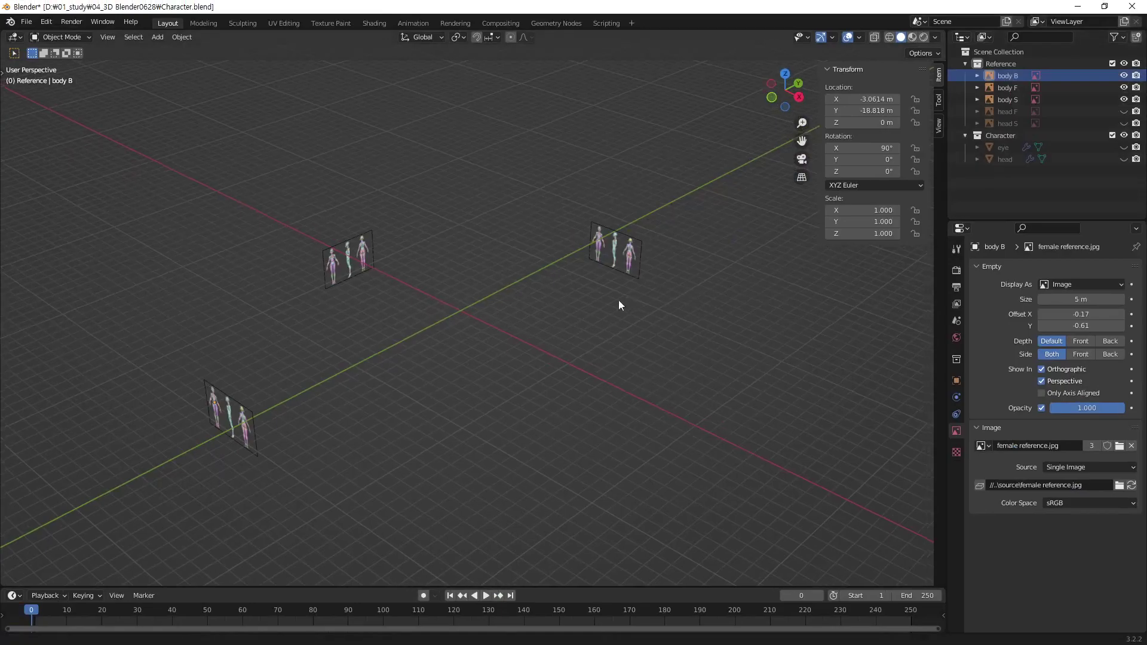
scroll(619, 293, "up", 2)
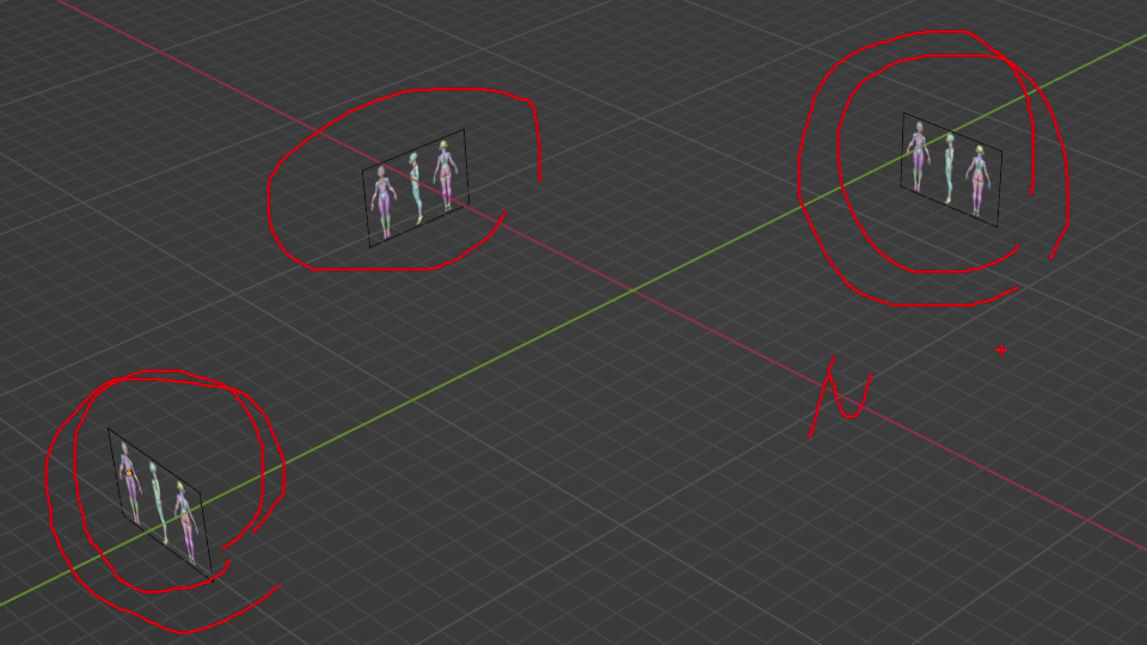
left_click_drag(802, 267, 603, 383)
left_click_drag(365, 496, 517, 397)
left_click_drag(545, 234, 775, 343)
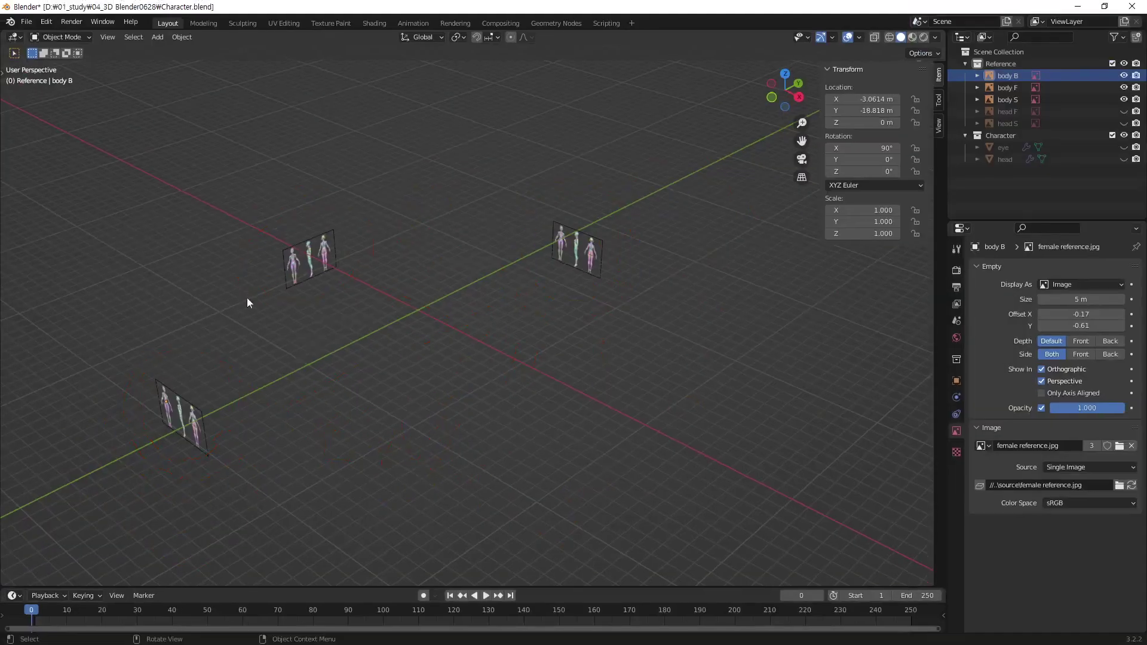
Hide the body B reference and zoom into the front orthographic view
mouse_move(450, 352)
middle_mouse_down()
mouse_move(532, 328)
mouse_move(504, 351)
middle_mouse_up()
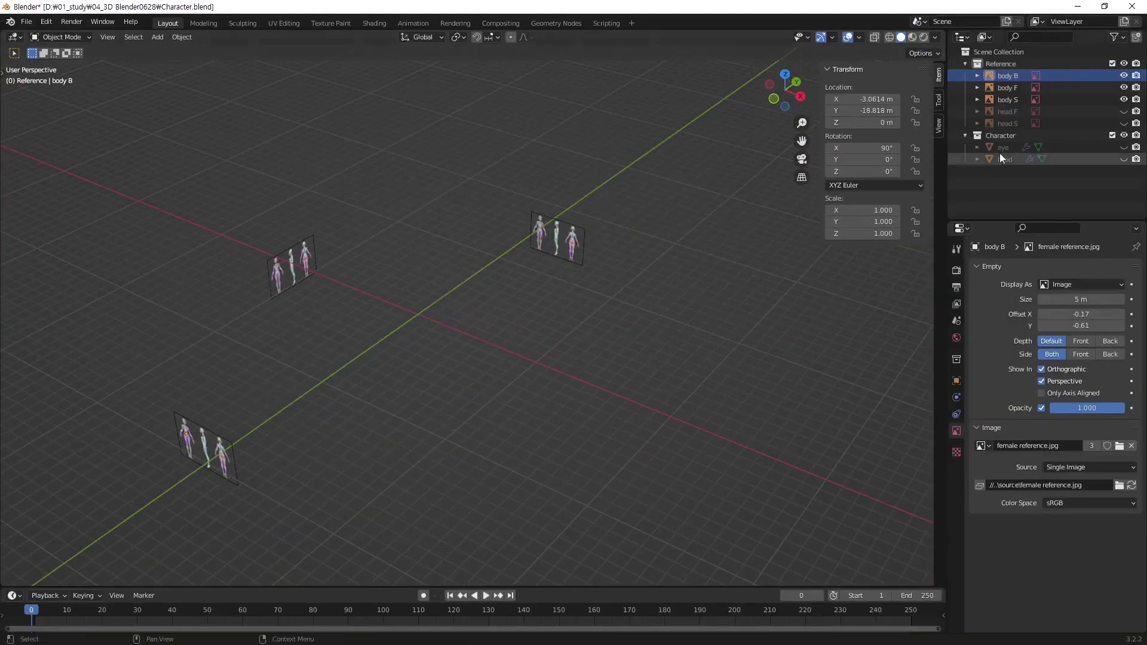
left_click(1124, 75)
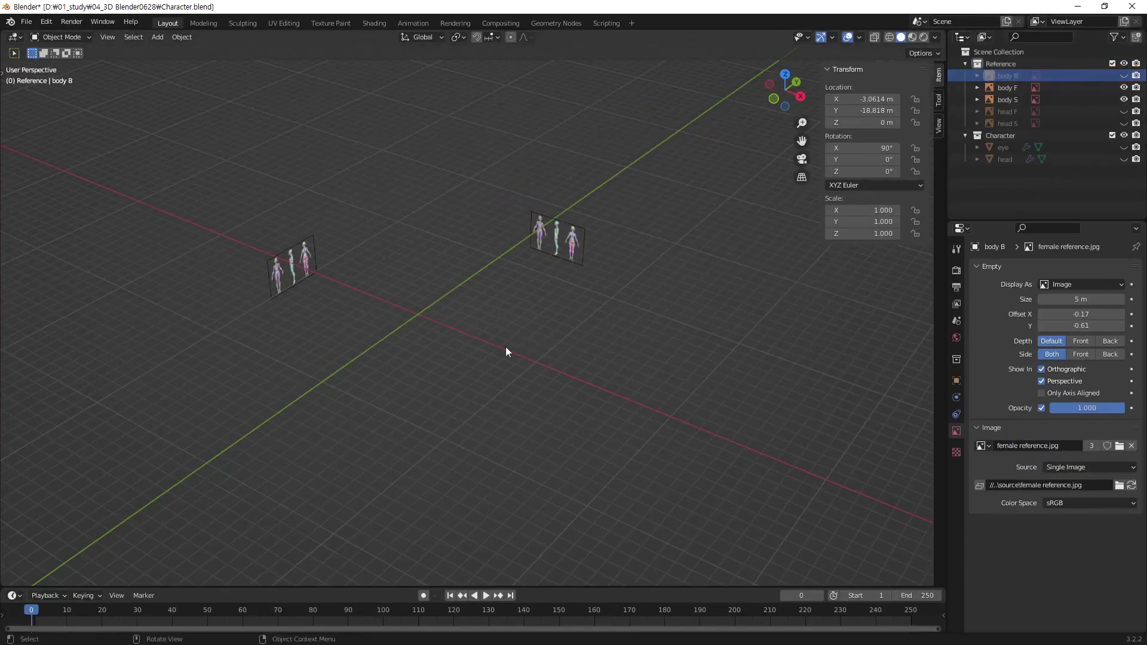
key("KP_1")
scroll(449, 311, "up", 5)
scroll(419, 310, "up", 1)
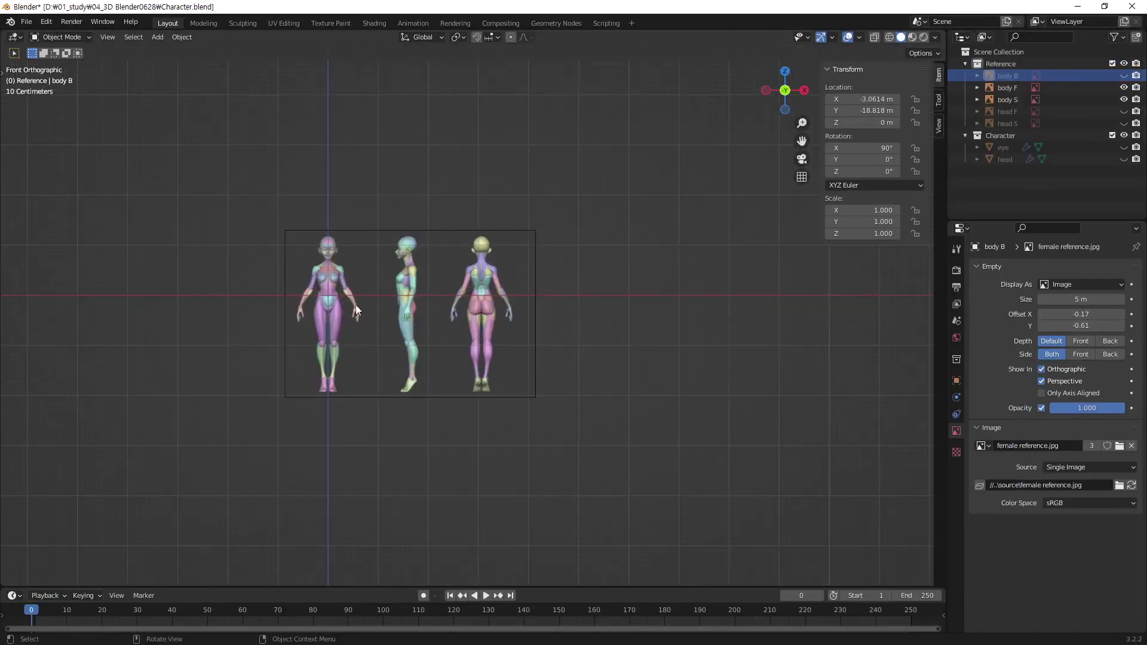
scroll(356, 309, "up", 3)
scroll(453, 343, "up", 2)
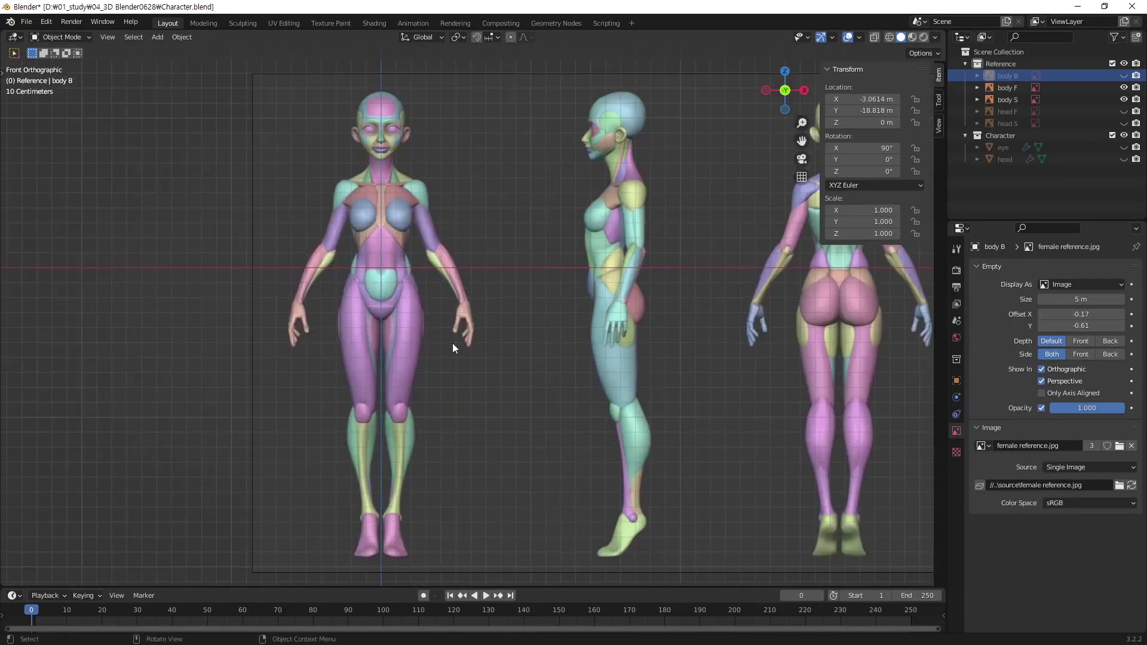
mouse_move(453, 343)
middle_mouse_down("shift")
mouse_move(497, 339)
mouse_move(508, 354)
middle_mouse_up("shift")
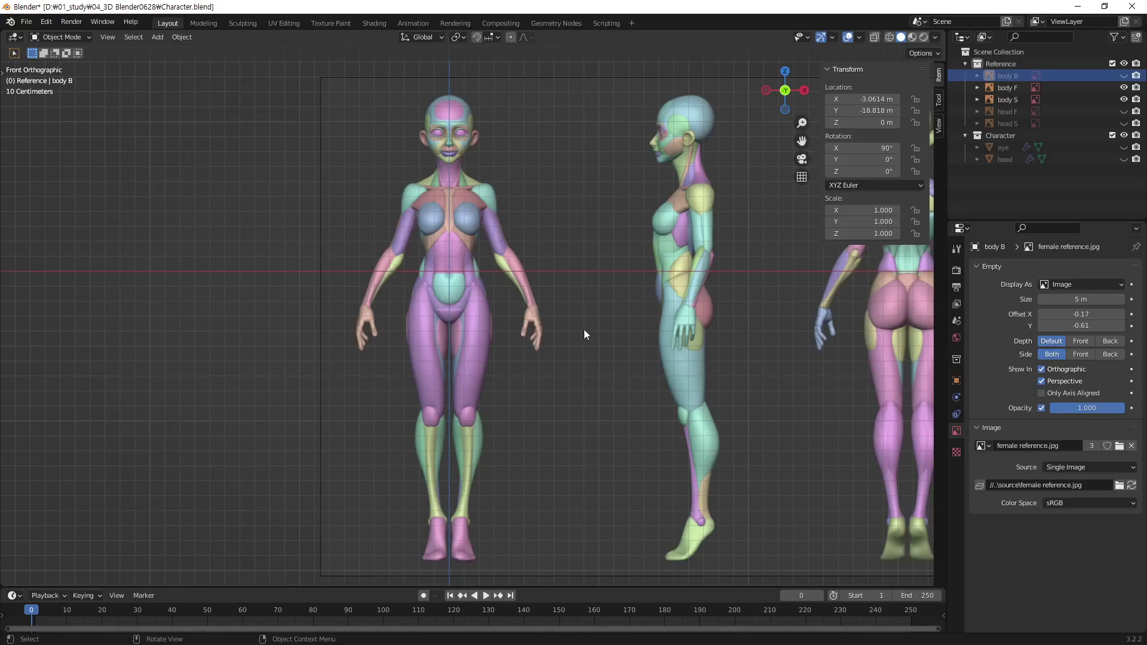
Check the right side view with the front, side and back figures in frame
key("KP_3")
middle_click_drag(267, 336, 579, 332, "shift")
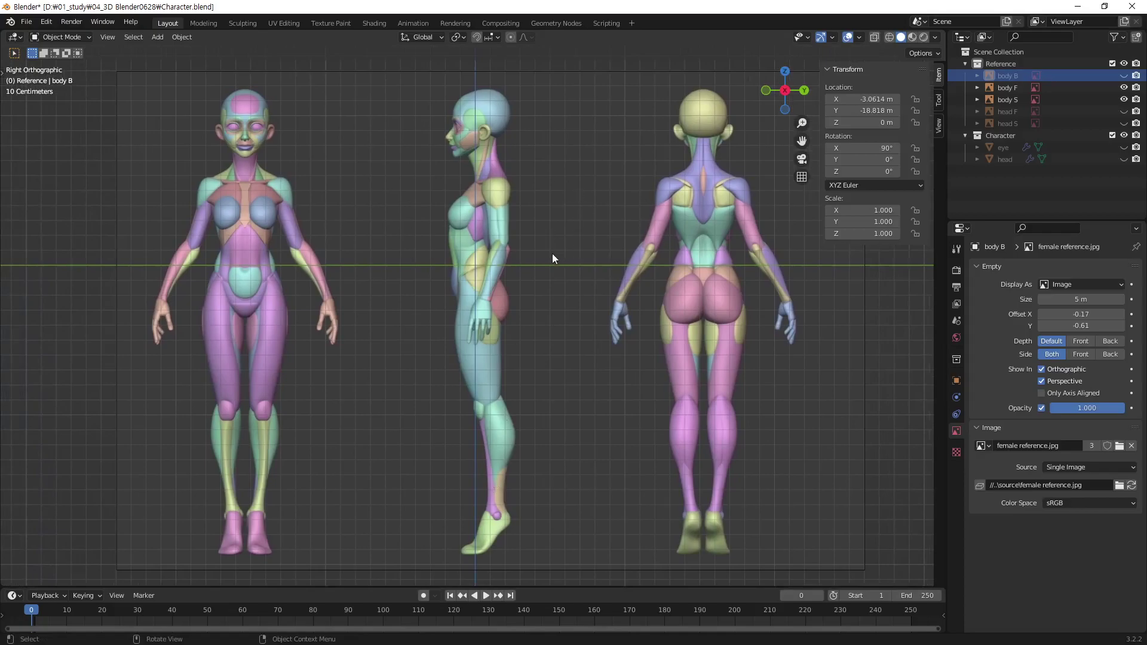
scroll(559, 263, "down", 4)
scroll(559, 263, "up", 4)
Return to front view and zoom in close on the reference figure's head
key("KP_1")
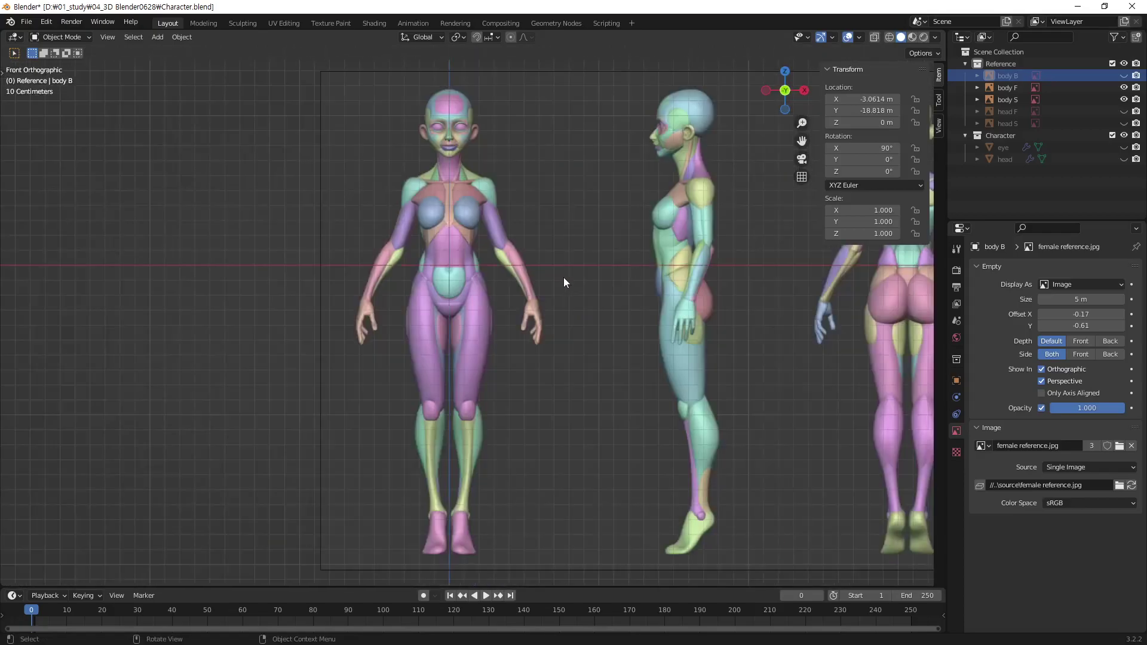
scroll(469, 206, "up", 2)
scroll(470, 206, "up", 2)
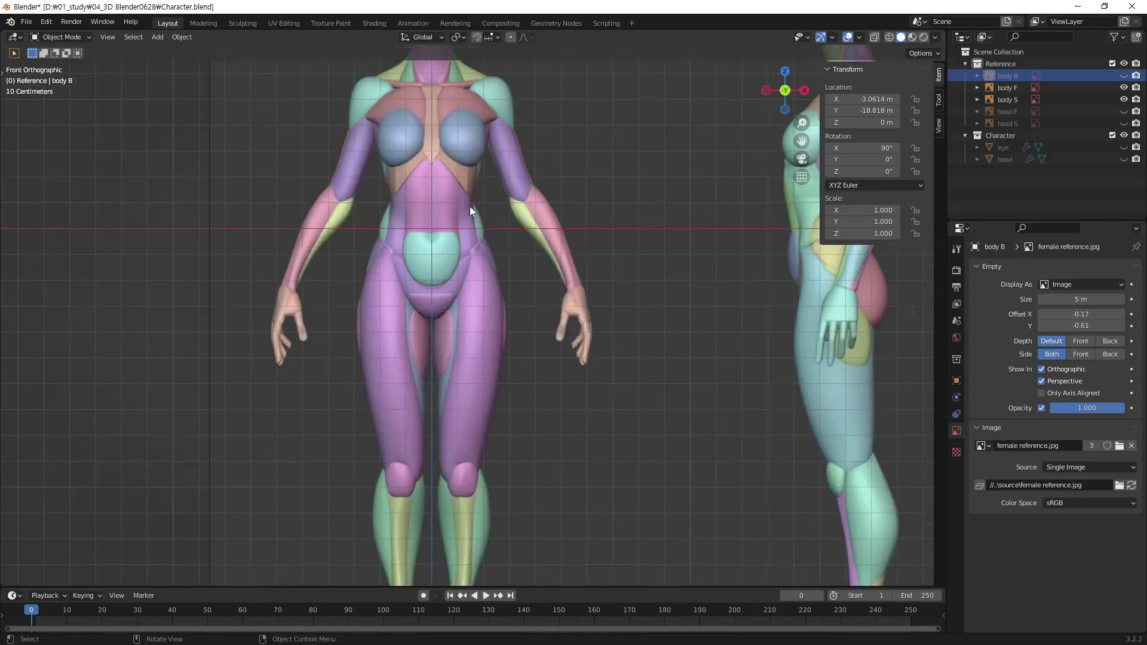
middle_click_drag(540, 180, 600, 303, "shift")
scroll(590, 243, "up", 1)
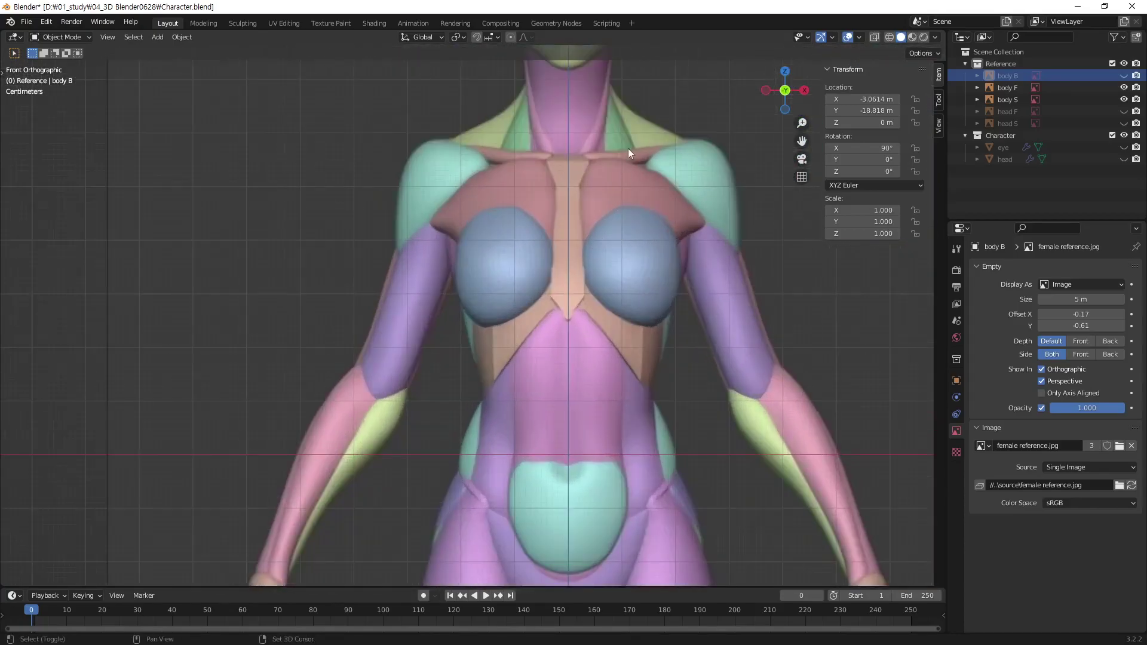
middle_click_drag(629, 148, 532, 475, "shift")
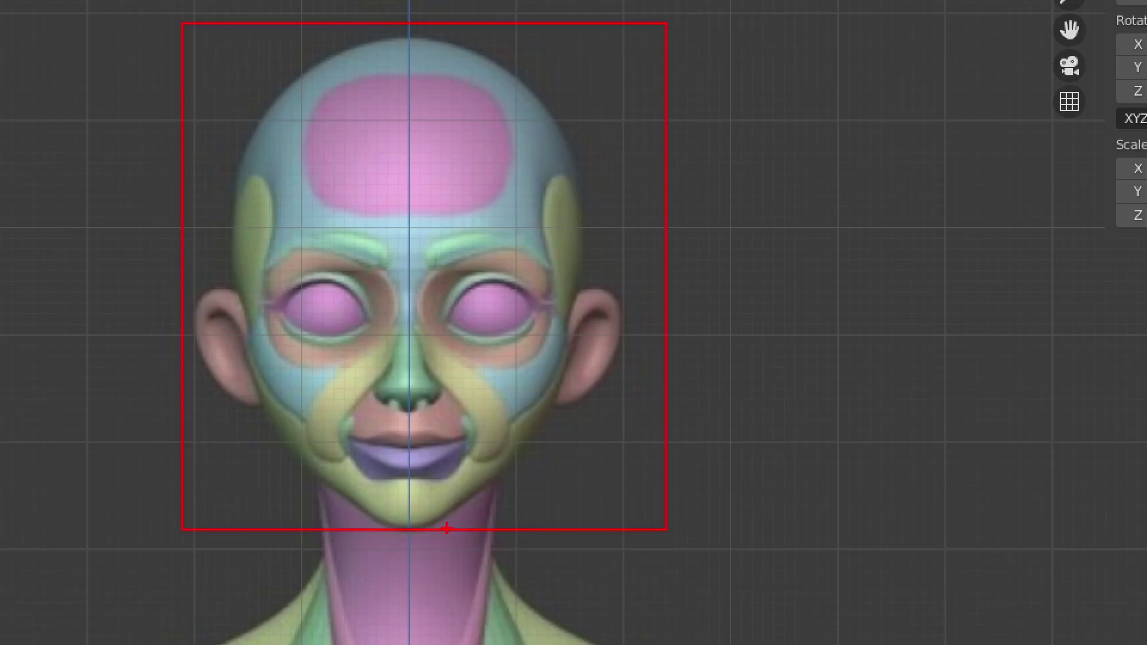
left_click_drag(315, 533, 498, 570)
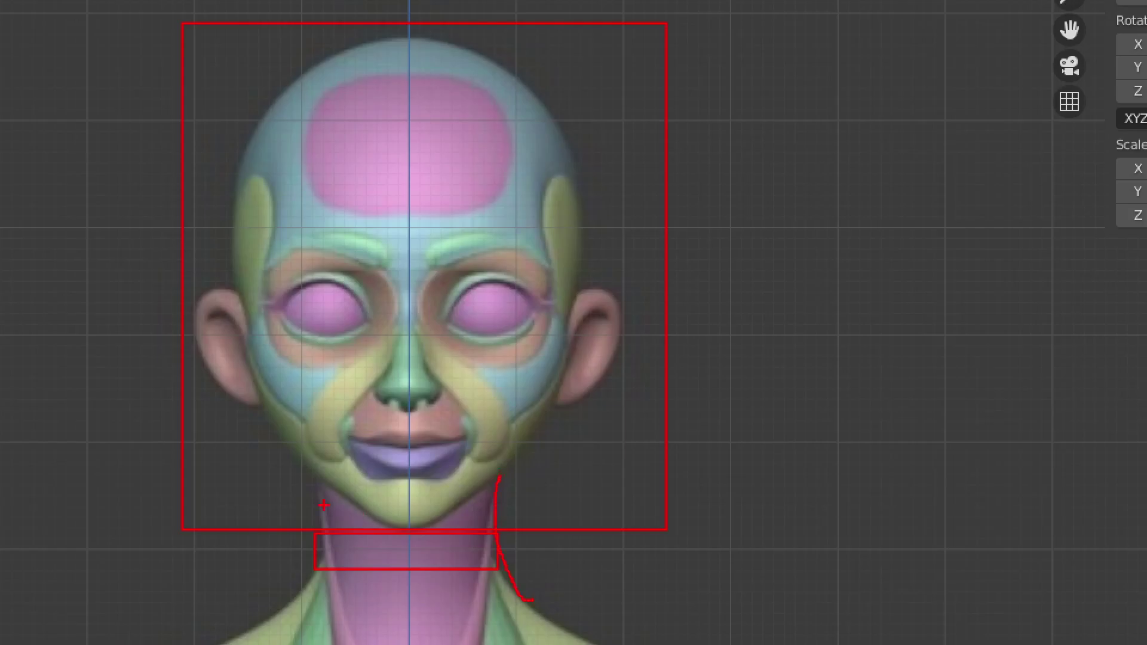
left_click_drag(315, 487, 273, 605)
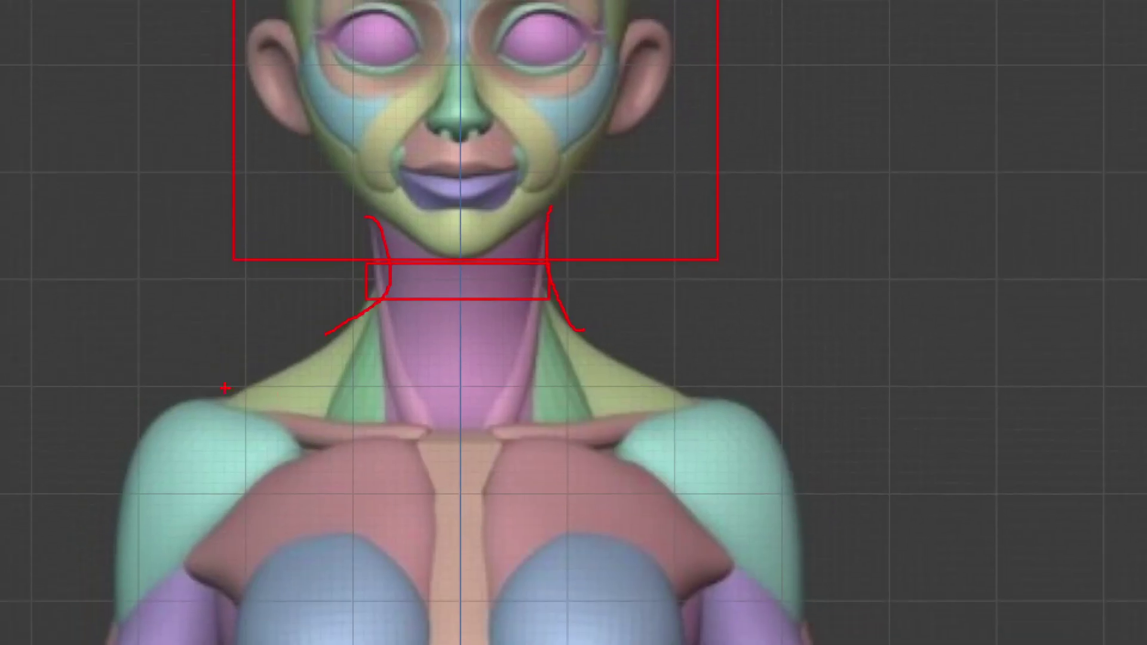
left_click_drag(160, 395, 791, 393)
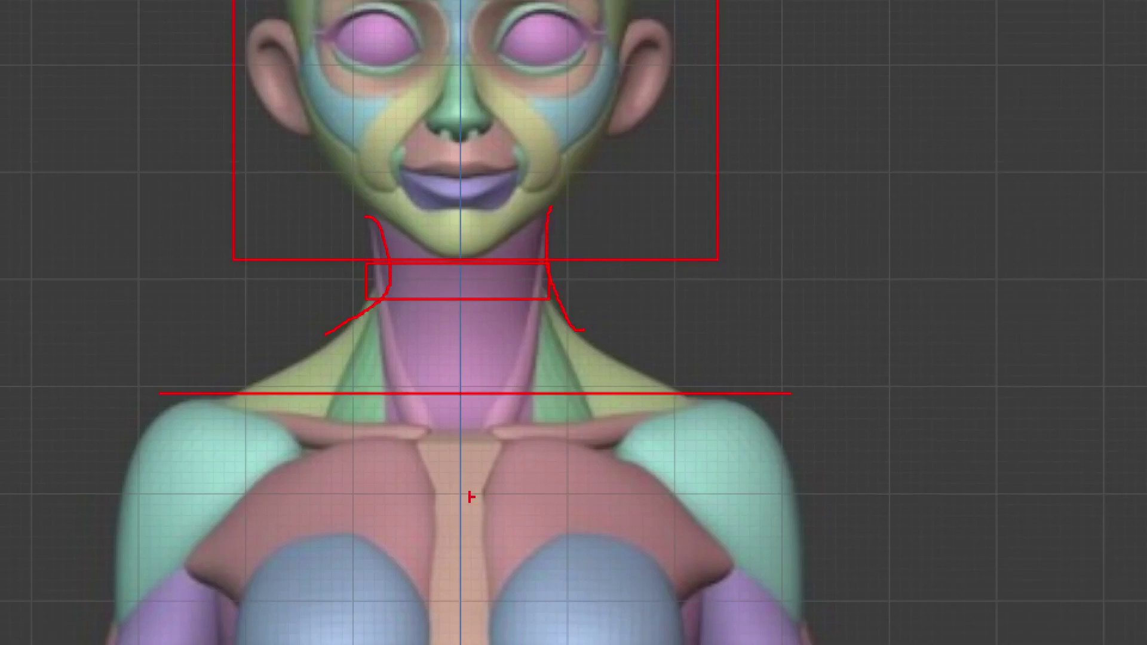
left_click_drag(470, 580, 472, 404)
key("ctrl+z")
key("ctrl+z")
left_click_drag(287, 348, 652, 348)
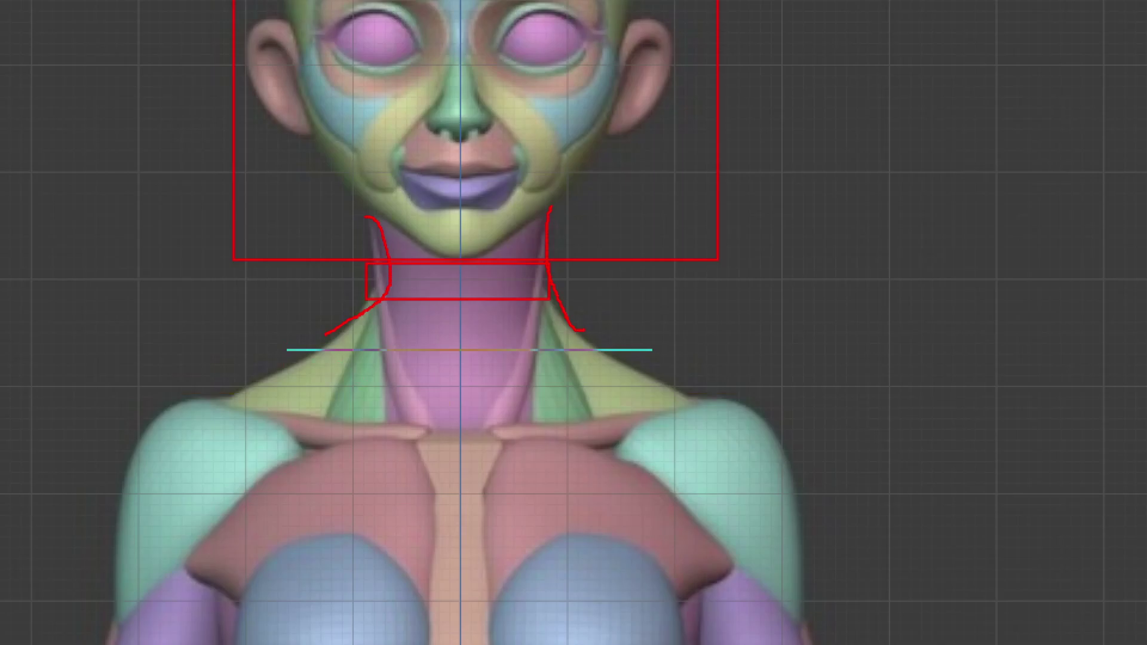
left_click_drag(454, 571, 456, 348)
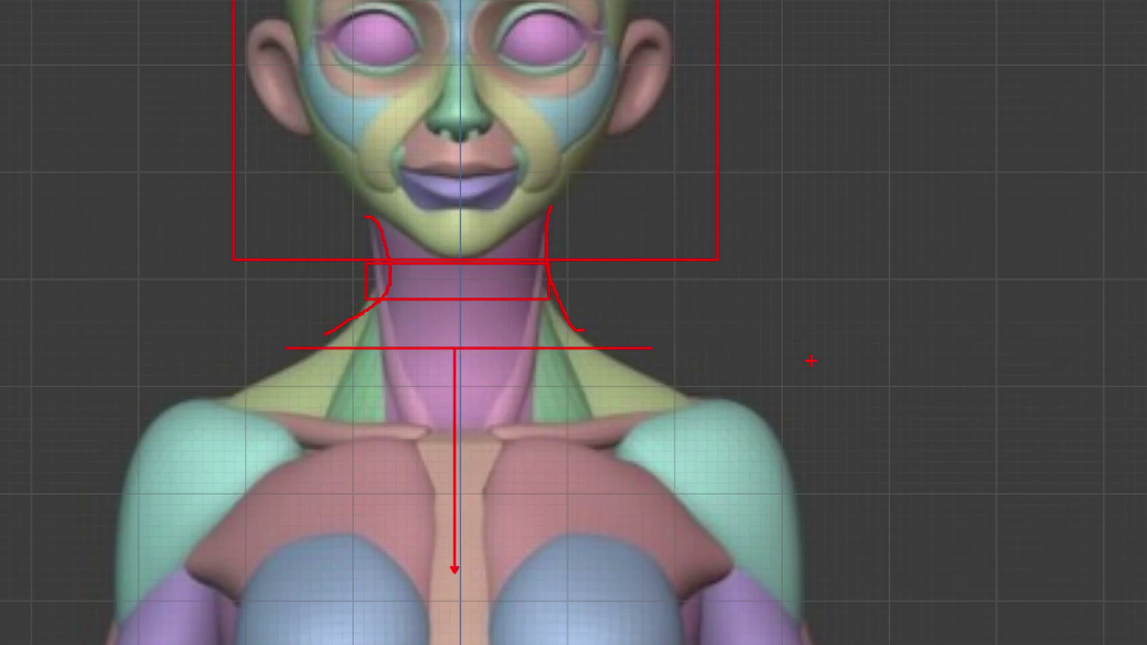
key("Escape")
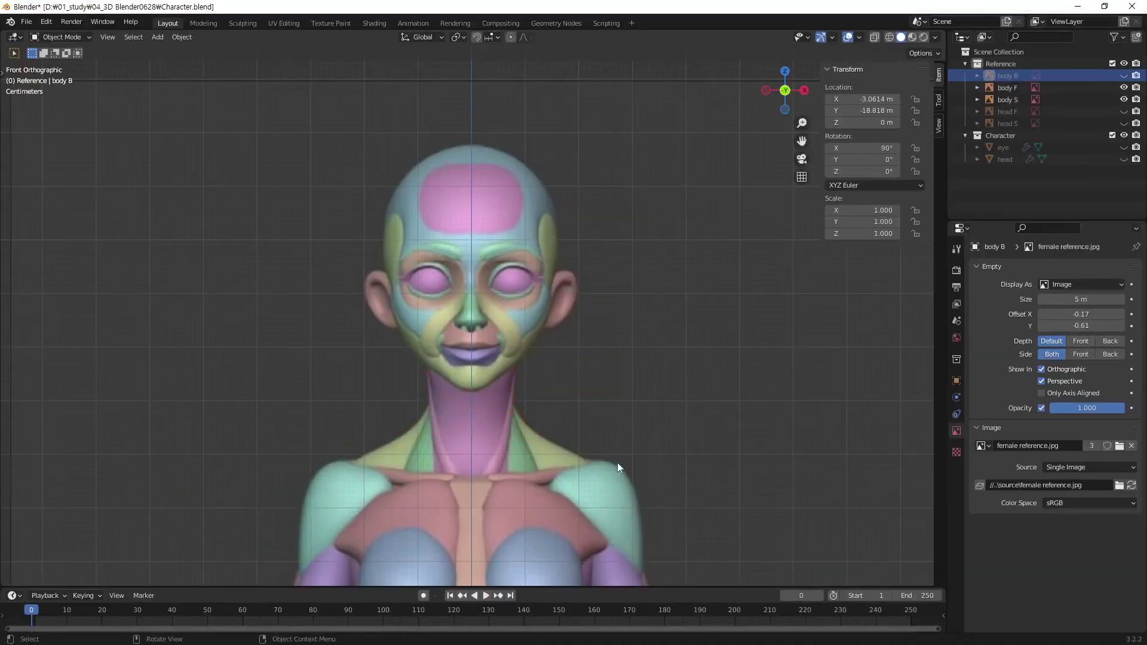
Frame the front figure's torso and arms in the front orthographic view
middle_click_drag(575, 457, 572, 252, "shift")
scroll(572, 252, "down", 2)
middle_click_drag(579, 335, 587, 296, "shift")
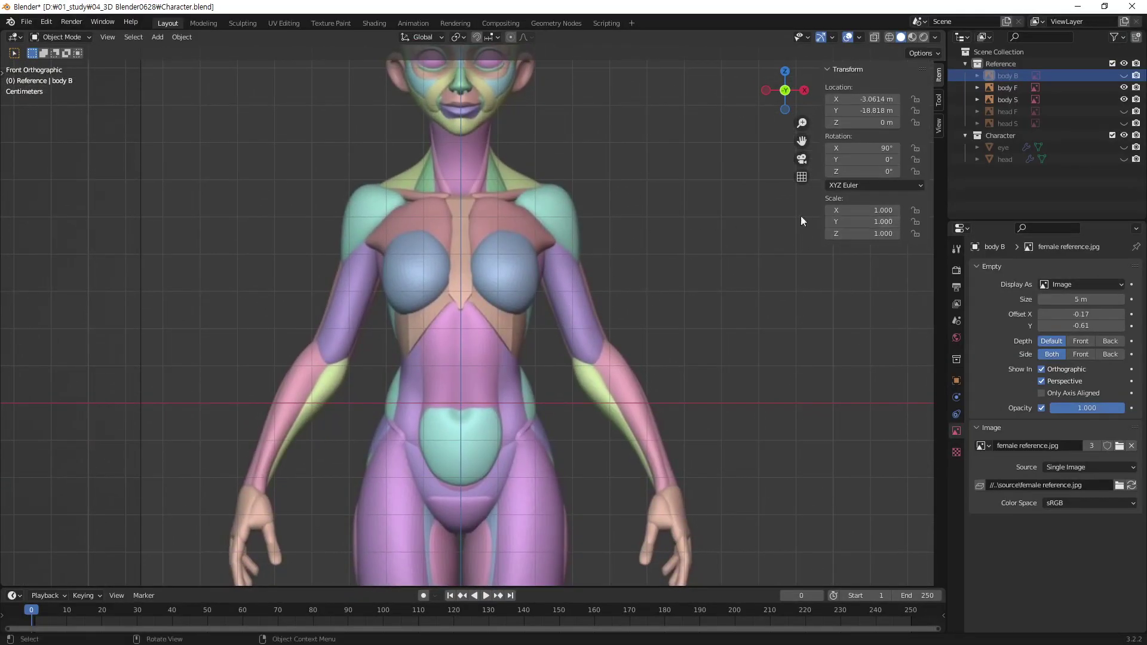
Select the Reference collection, body S, body F and the head object in turn in the Outliner
left_click(1008, 65)
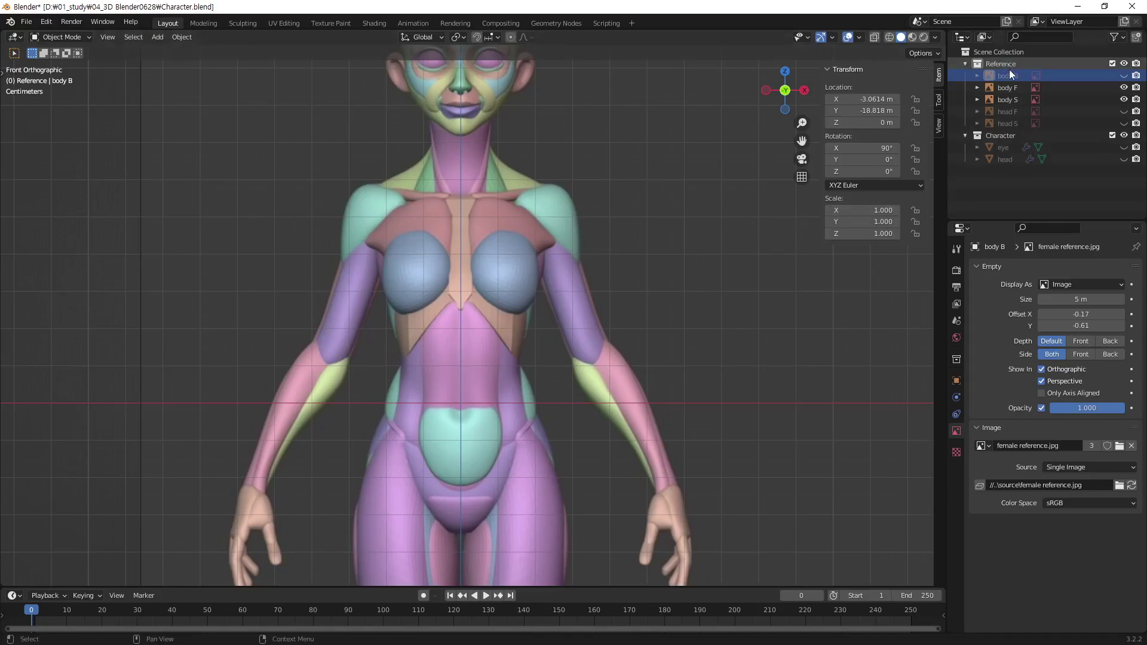
left_click(1005, 149)
left_click(1001, 114)
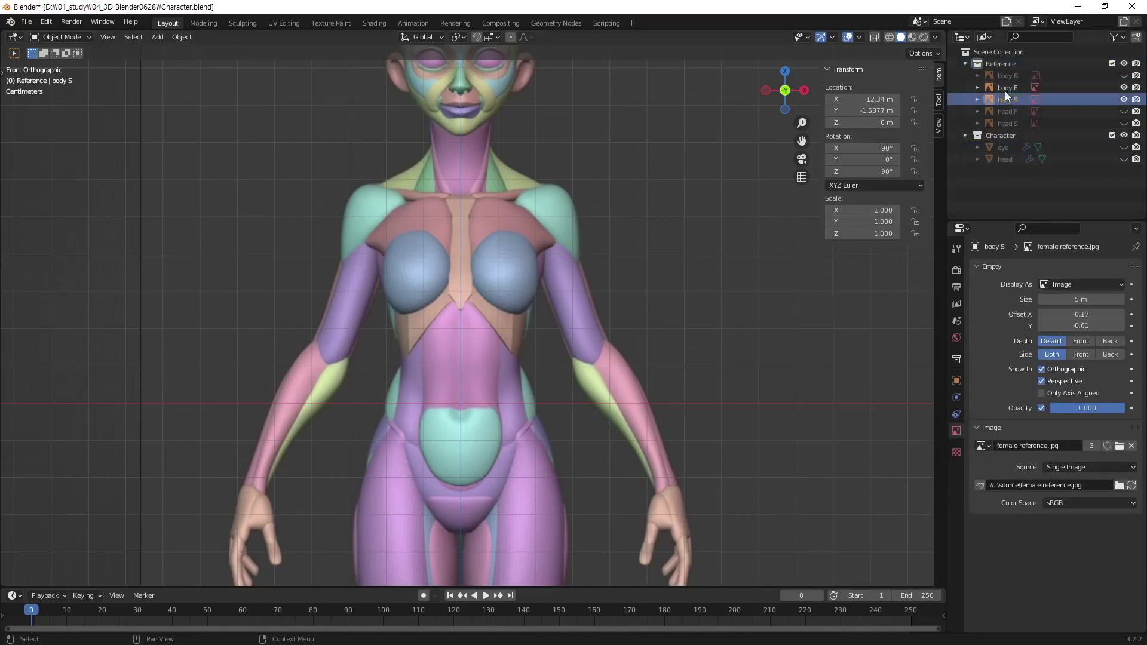
left_click(1007, 76)
left_click(1006, 88)
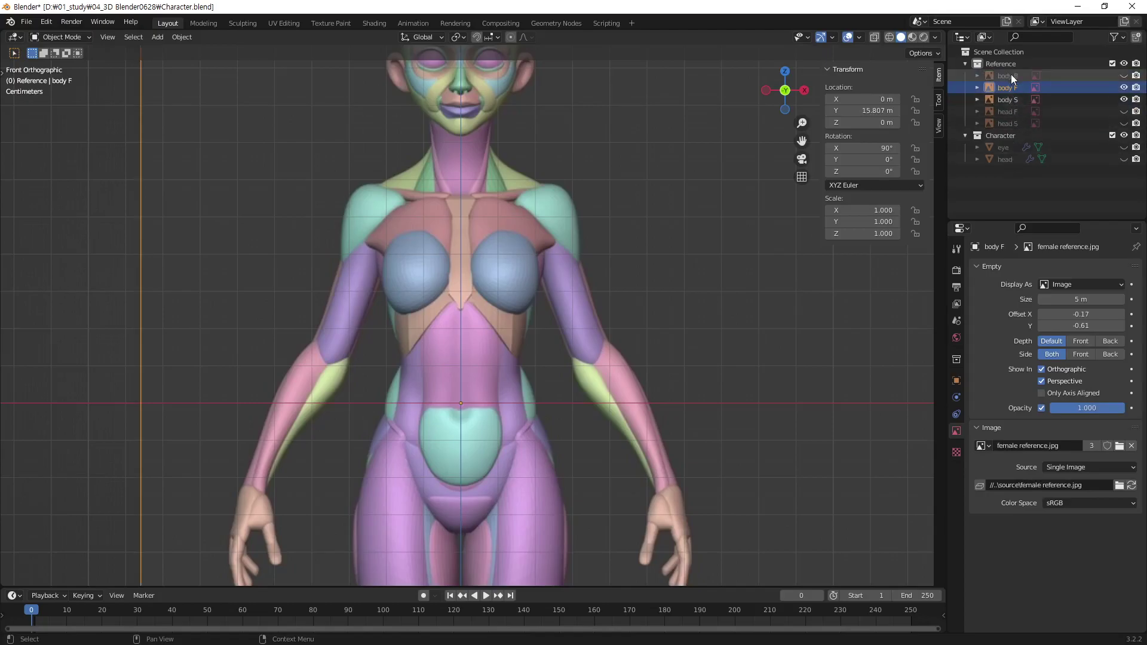
left_click(1007, 64)
left_click(1007, 87)
left_click(1009, 159)
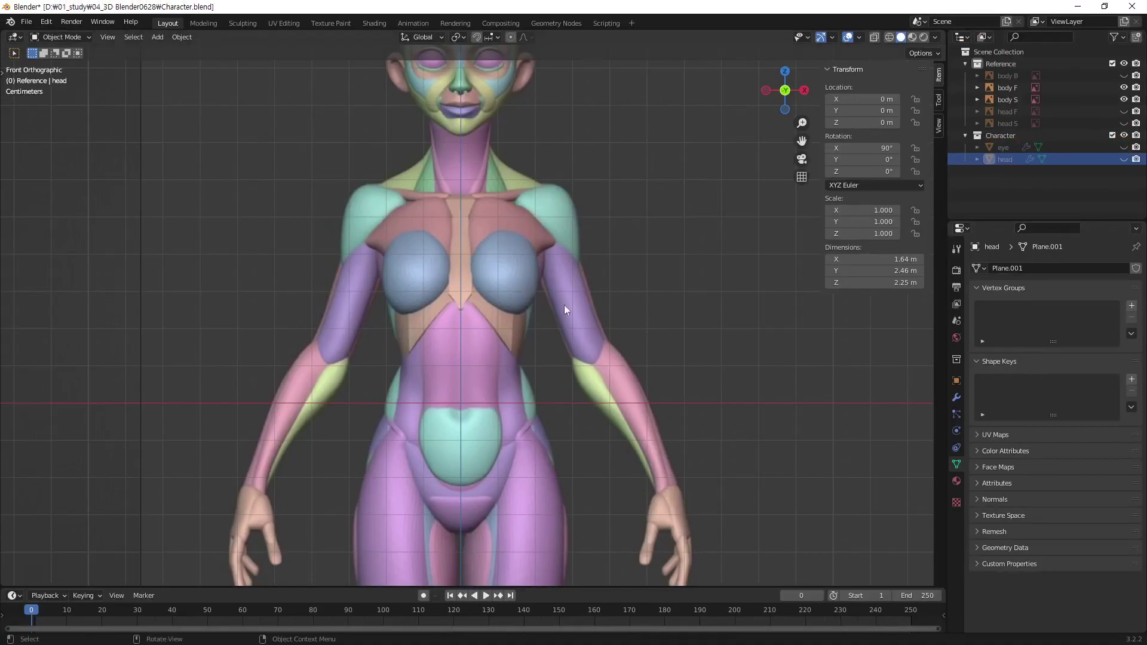
Add a cube at the origin and move it into the Character collection
key("shift+a")
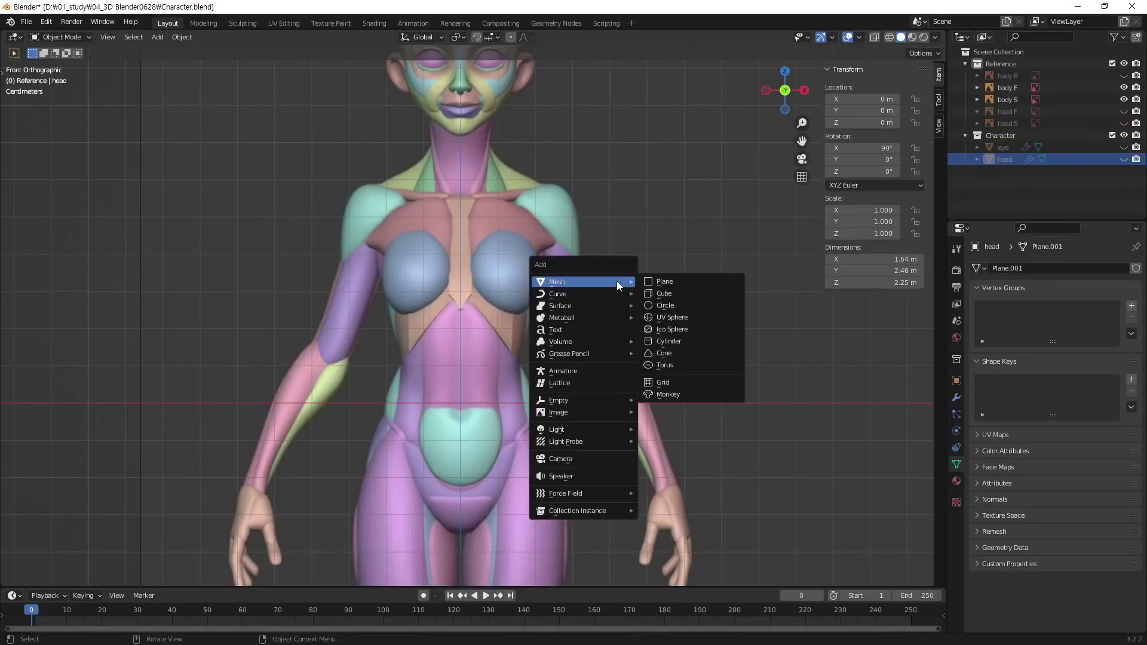
left_click(670, 293)
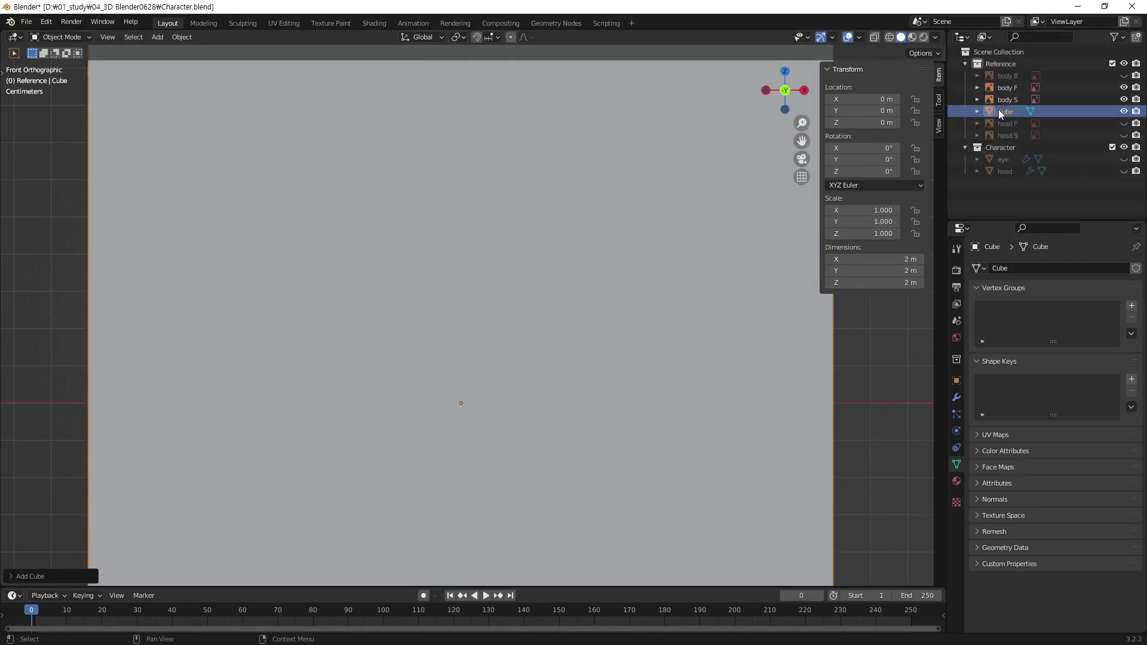
left_click_drag(1003, 111, 1002, 149)
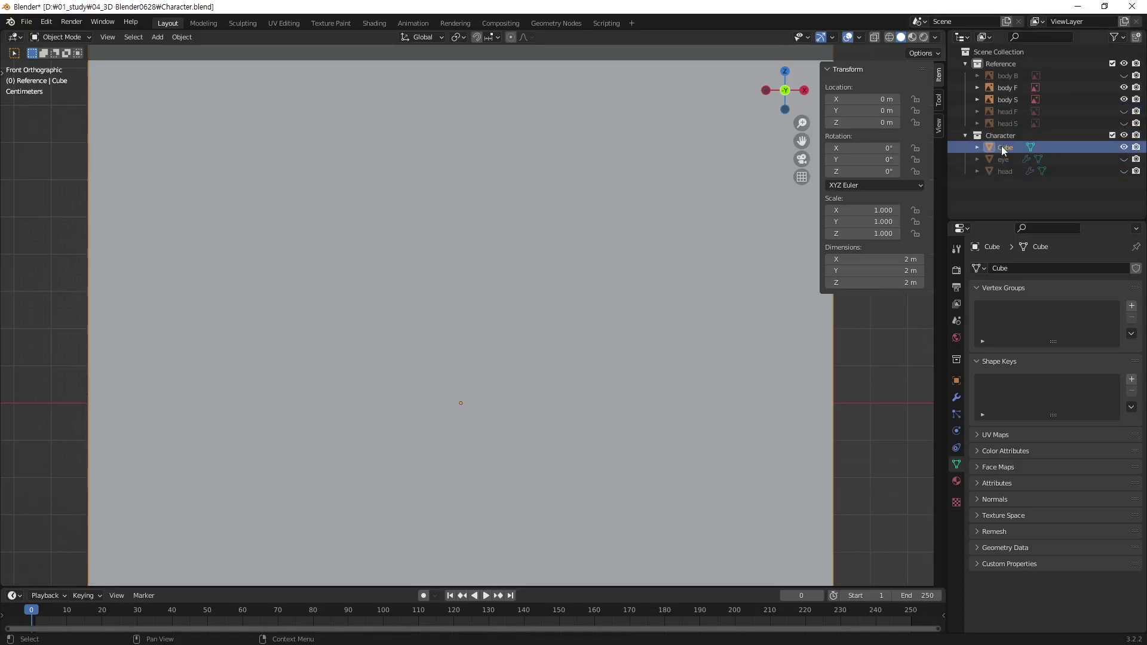
scroll(526, 299, "down", 6)
scroll(526, 299, "up", 2)
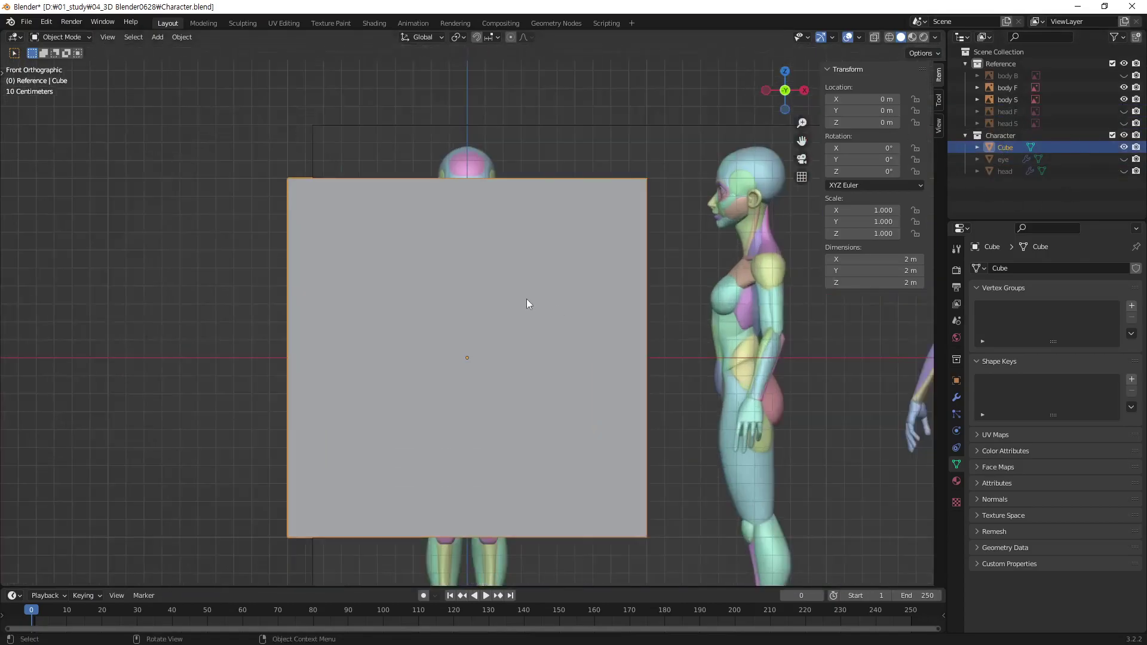
Scale the cube down over the reference in X-ray, then check its placement
key("alt+z")
scroll(583, 339, "up", 1)
key("s")
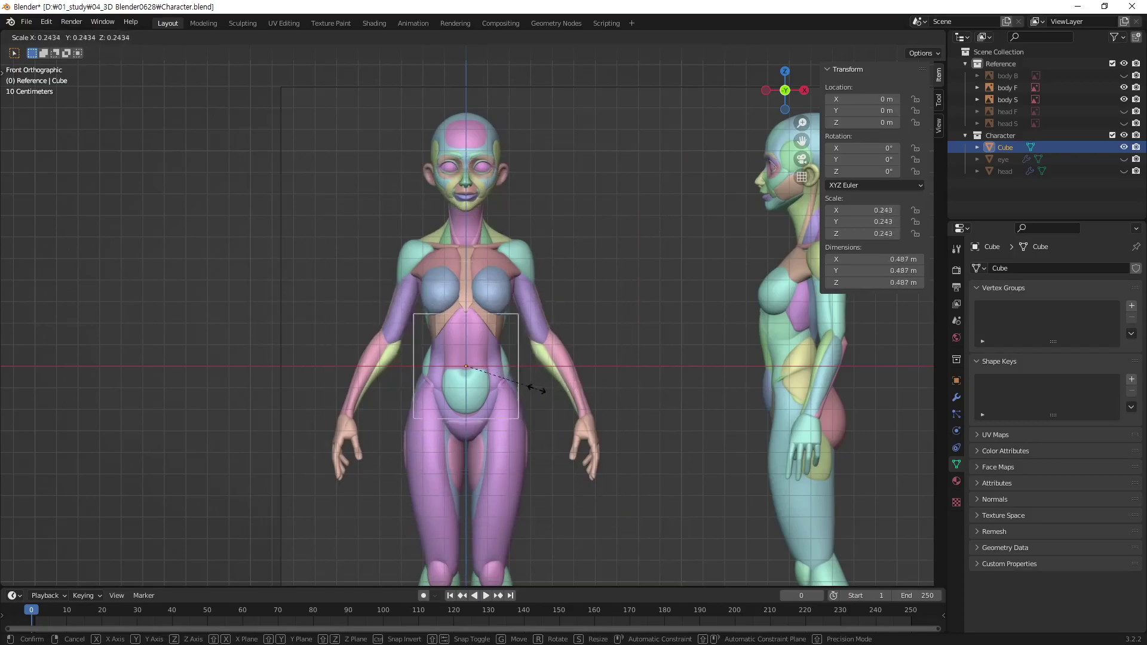
left_click(583, 399)
key("alt+z")
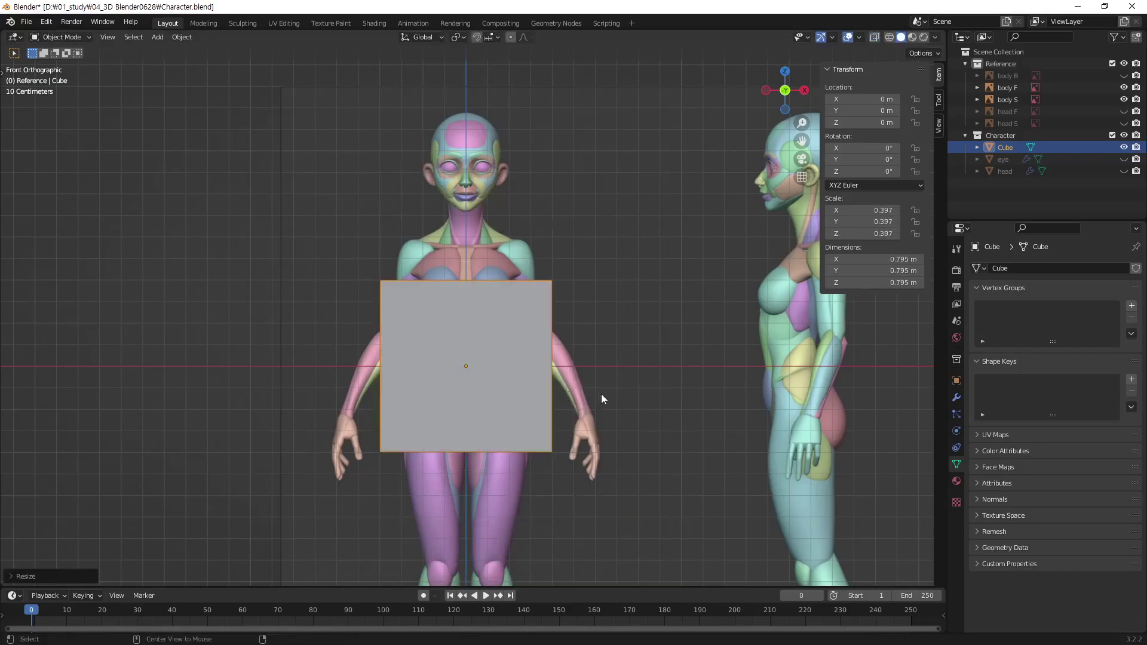
scroll(492, 280, "down", 2)
mouse_move(460, 310)
middle_mouse_down()
mouse_move(540, 339)
mouse_move(467, 324)
middle_mouse_up()
scroll(526, 367, "up", 1)
scroll(526, 367, "up", 3)
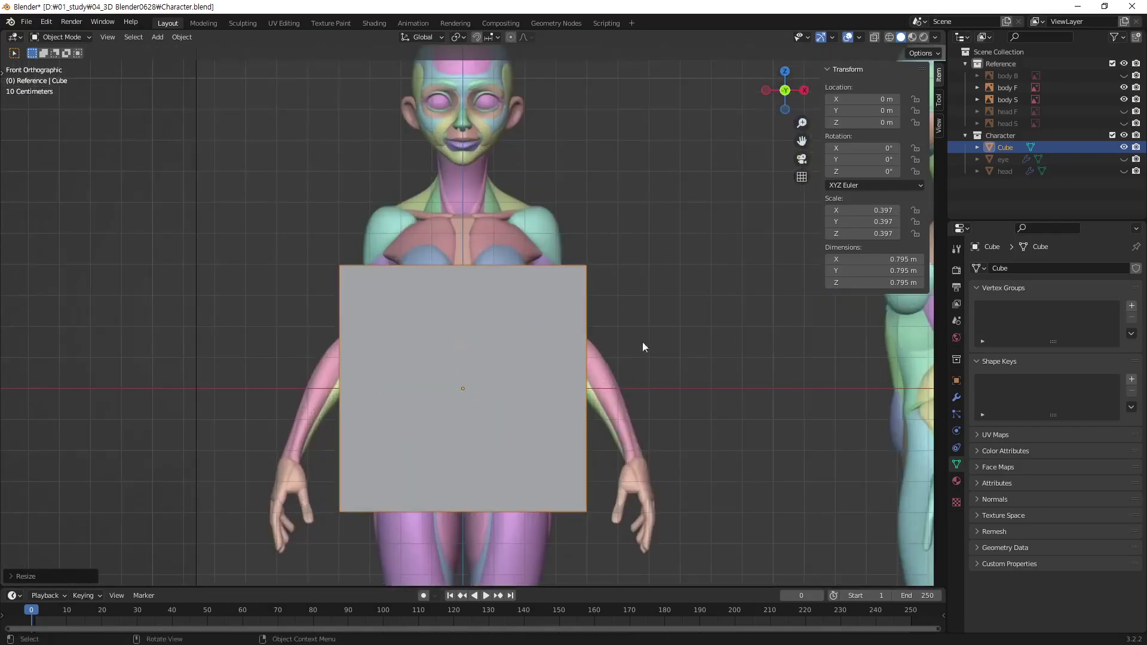
Shrink the cube to 0.316 m over the waist and enter Edit Mode with nothing selected
key("s")
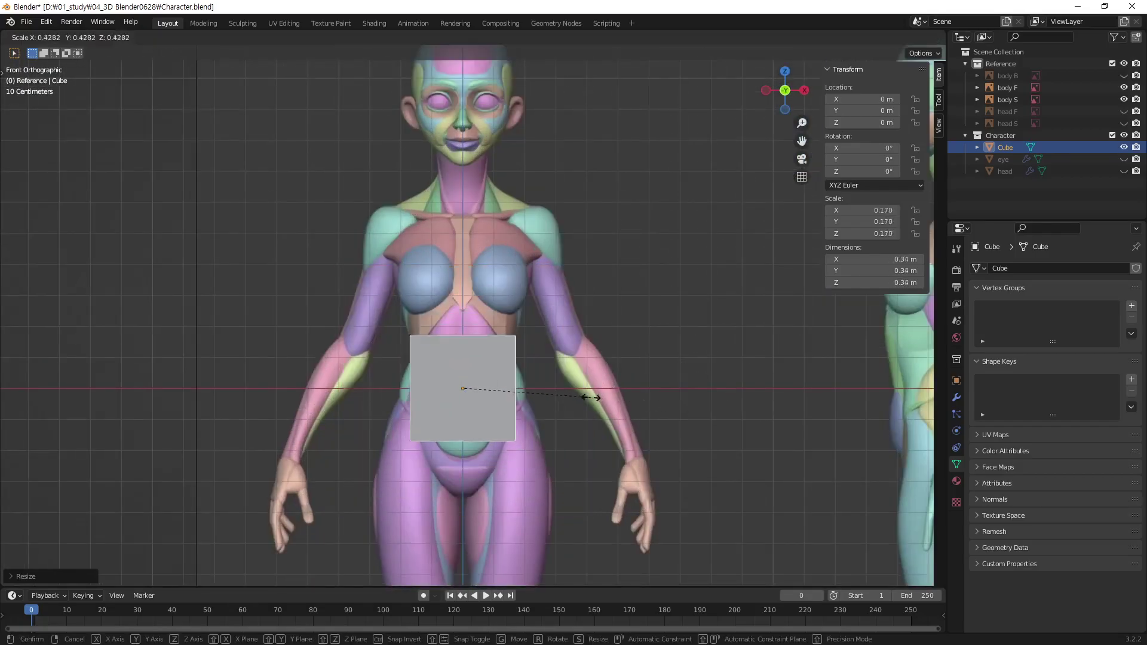
left_click(582, 397)
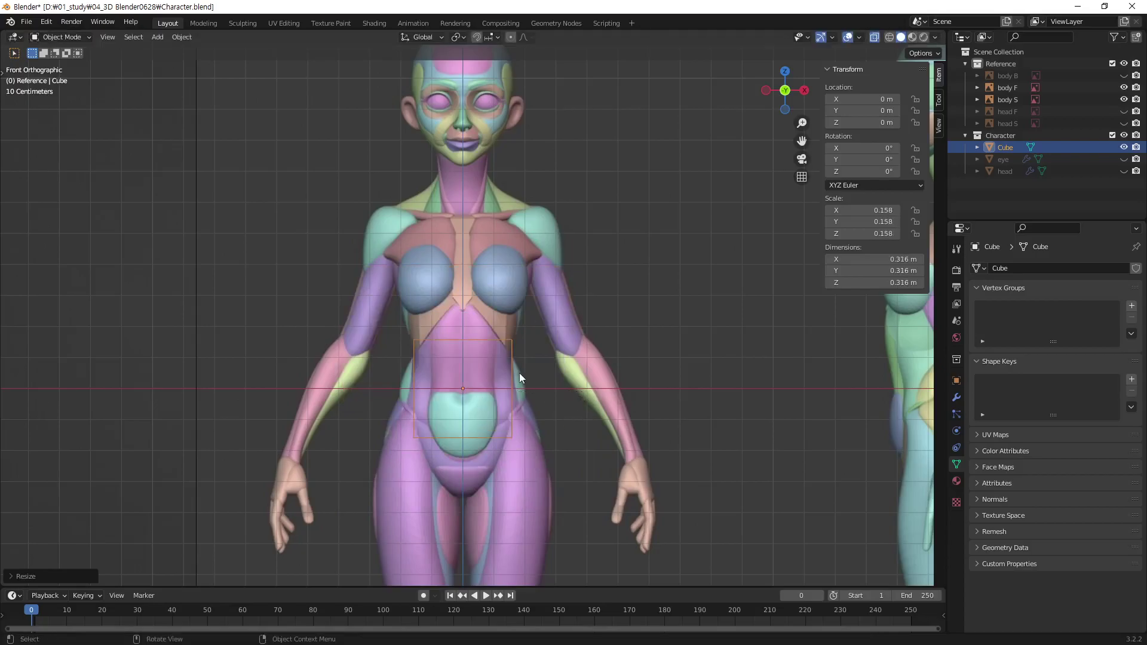
scroll(538, 353, "up", 1)
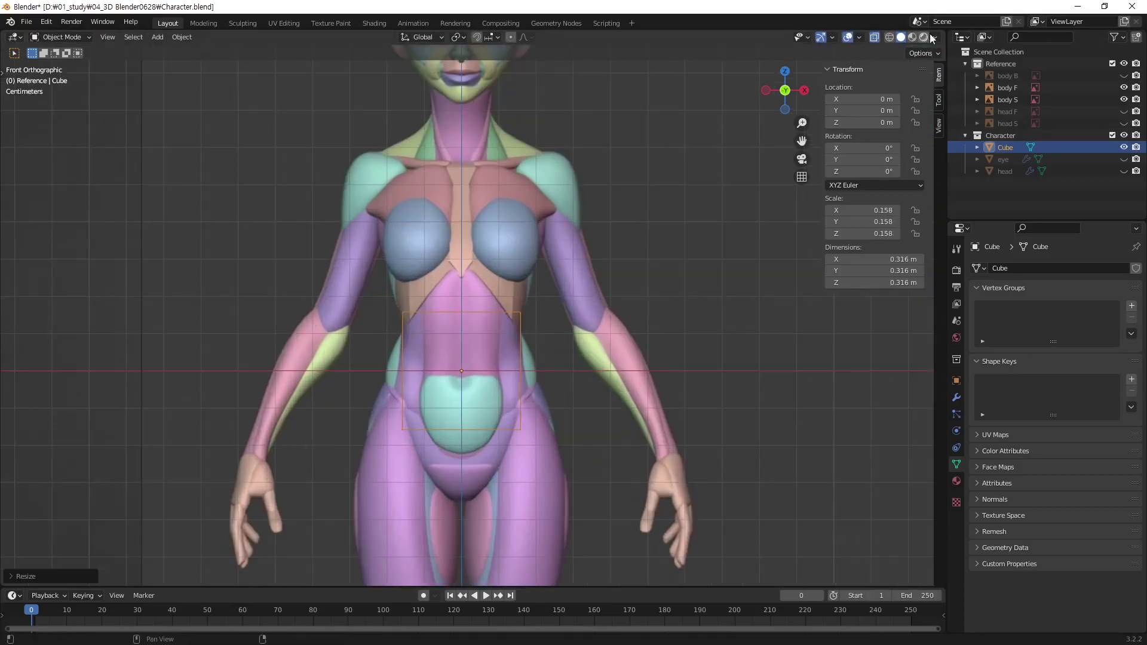
key("Tab")
key("alt+a")
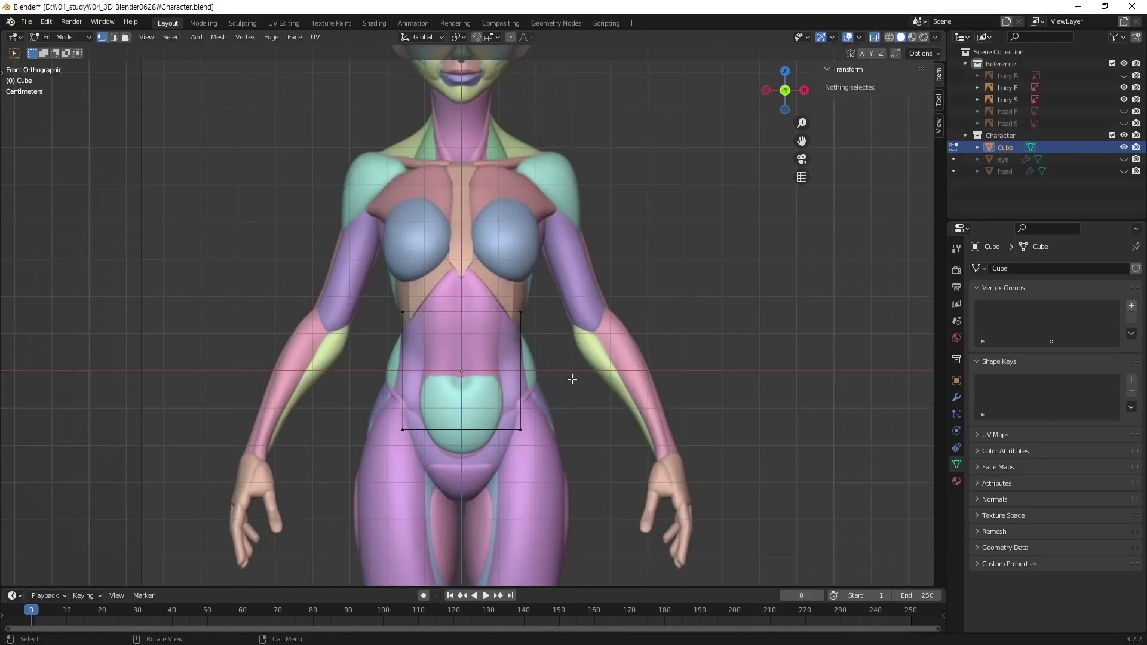
Return to Object Mode and turn off Opacity for the body F reference
scroll(571, 378, "down", 3)
key("Tab")
left_click(557, 228)
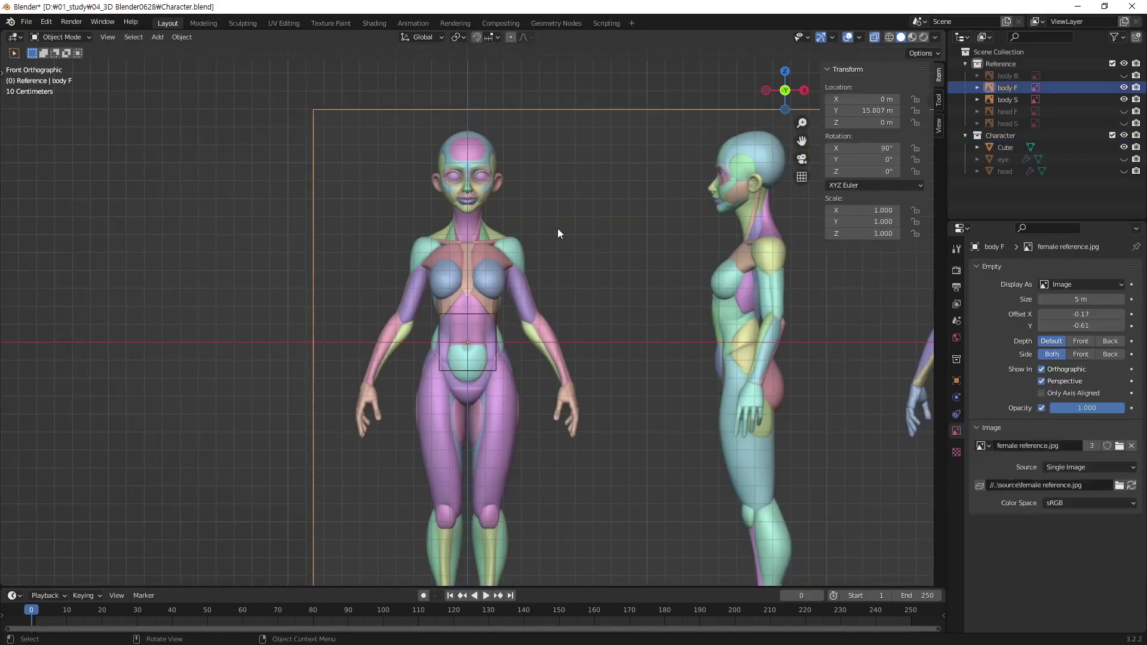
left_click(1040, 409)
left_click(1039, 409)
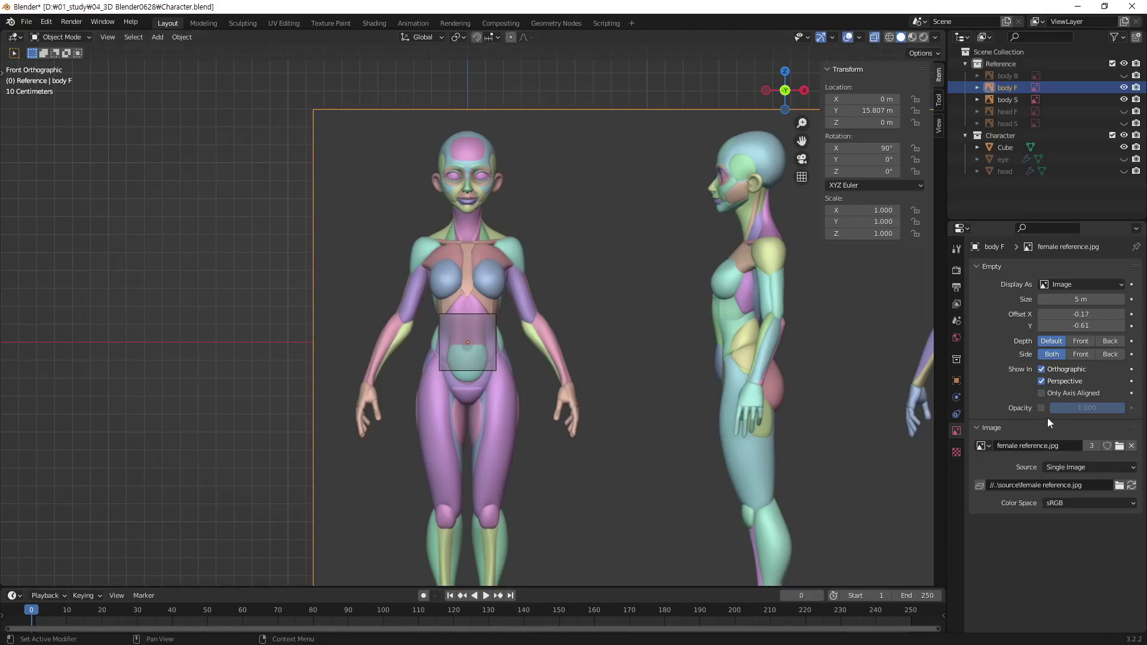
Turn off Opacity for body S and body B, then reselect the cube
left_click(1014, 99)
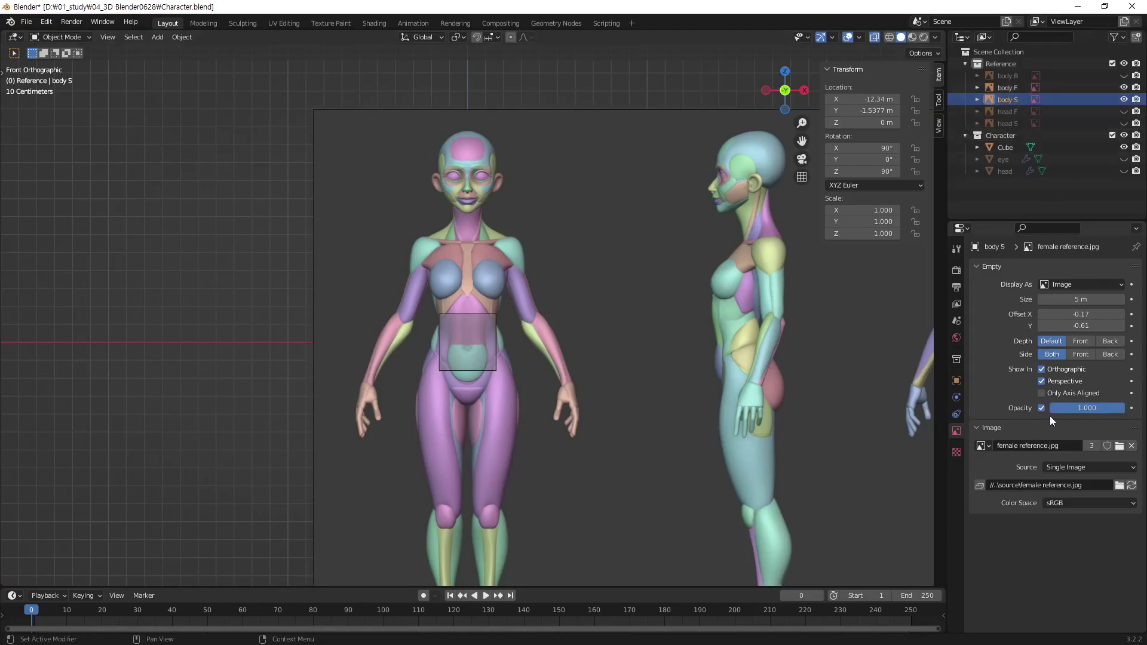
left_click(1040, 410)
left_click(1006, 76)
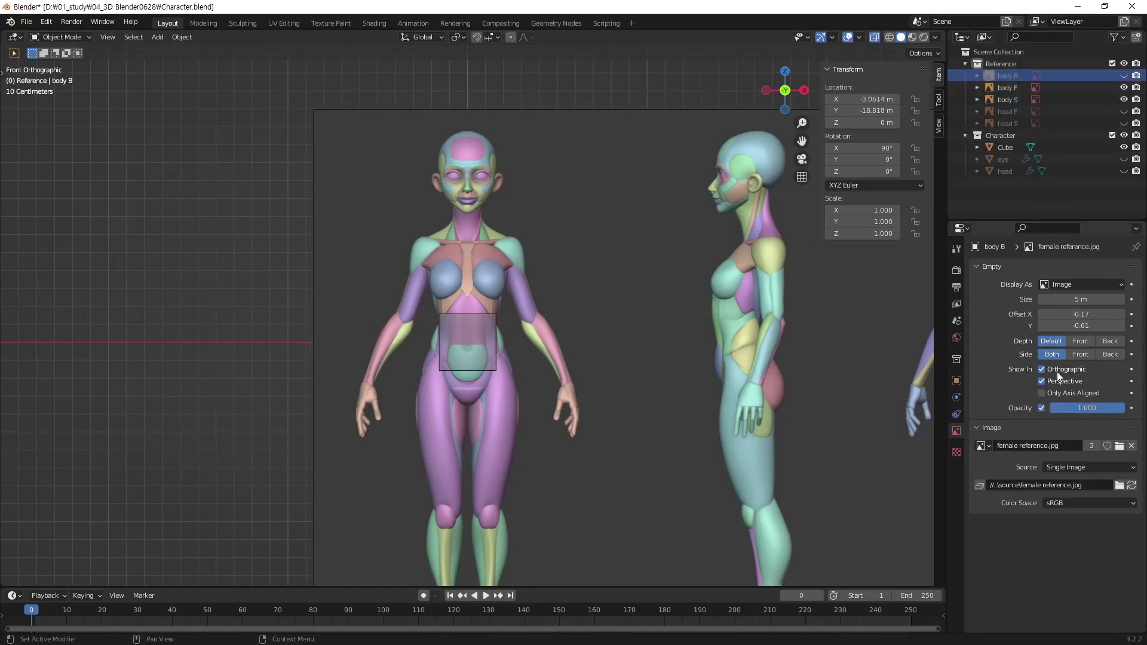
left_click(1041, 408)
left_click(1003, 109)
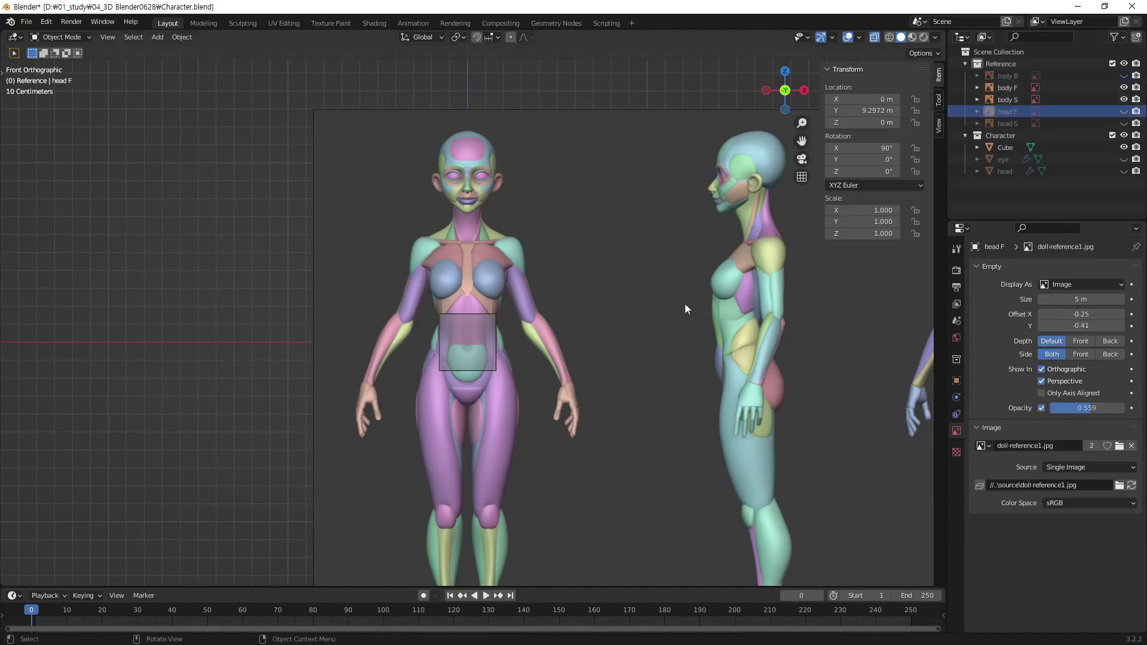
left_click(461, 349)
scroll(461, 349, "up", 5)
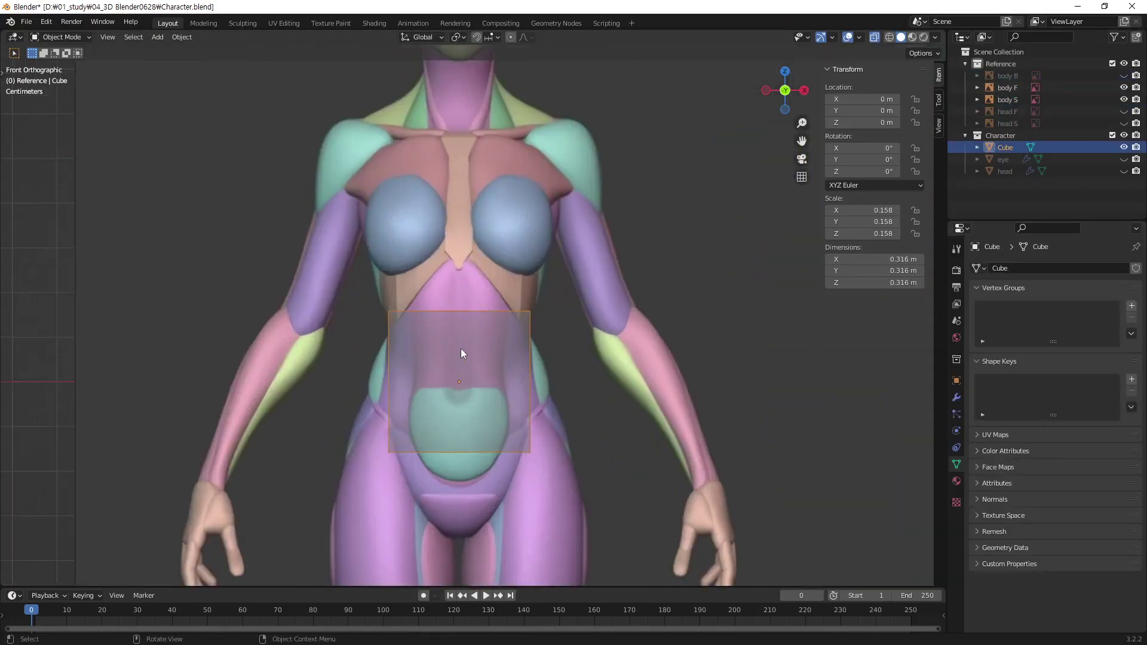
Adjust the viewport overlay settings and reselect the cube
scroll(589, 298, "down", 2)
scroll(573, 266, "down", 2)
scroll(567, 288, "down", 2)
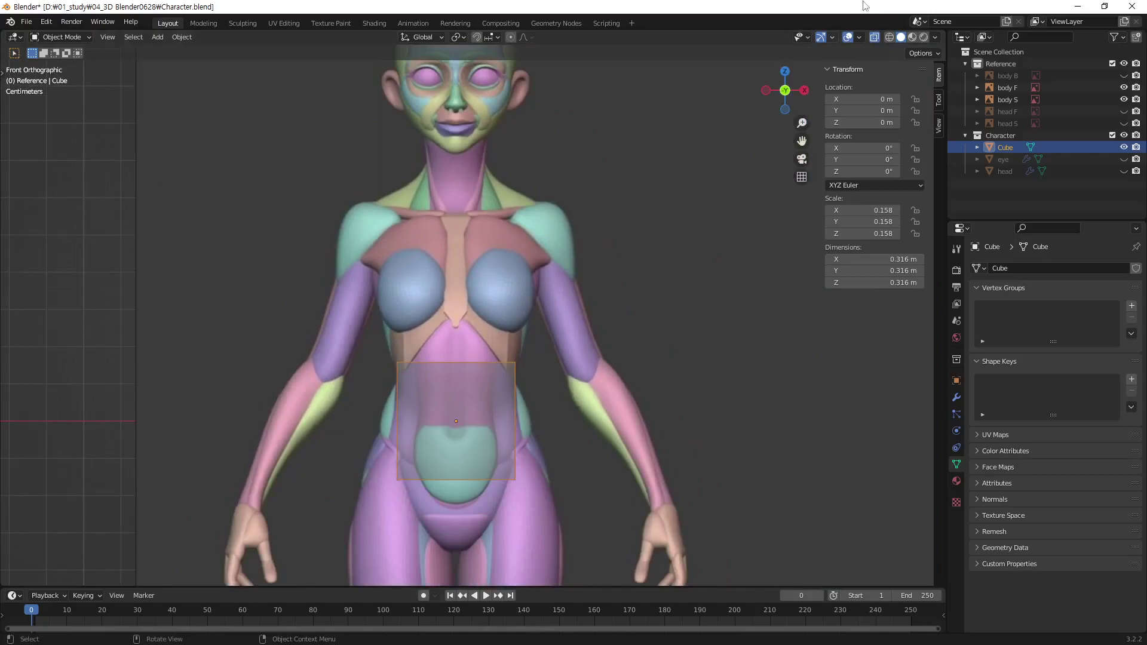
left_click(859, 37)
left_click(465, 442)
left_click(455, 441)
Raise the cube along Z to 0.58149 m at the chest and enter Edit Mode
key("g")
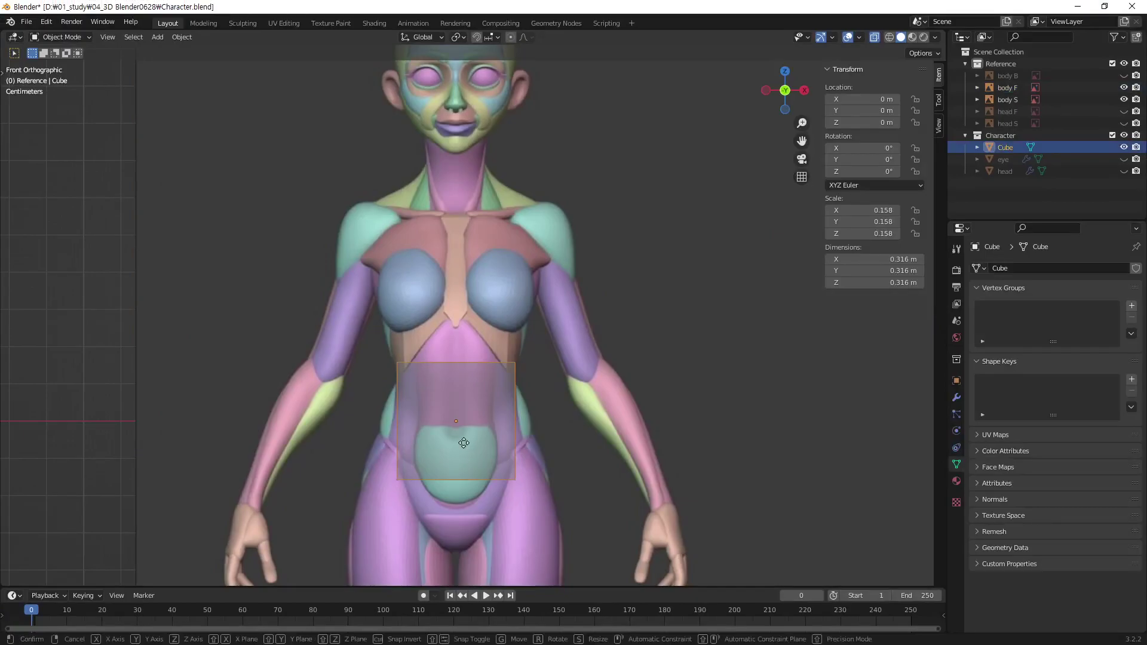
key("z")
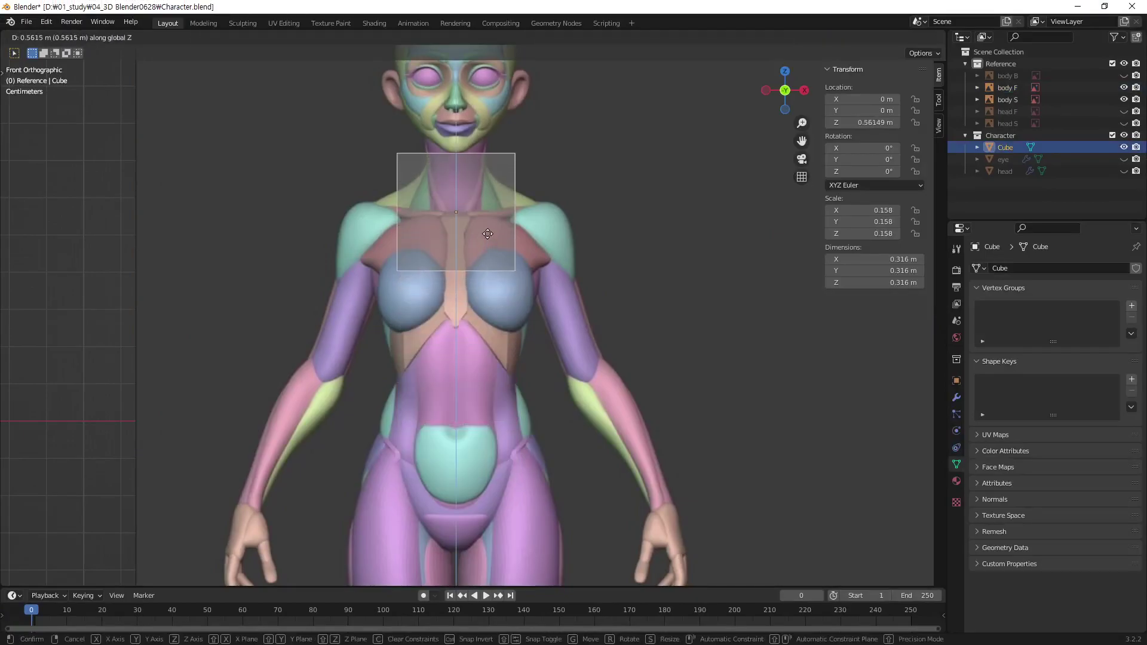
left_click(490, 237)
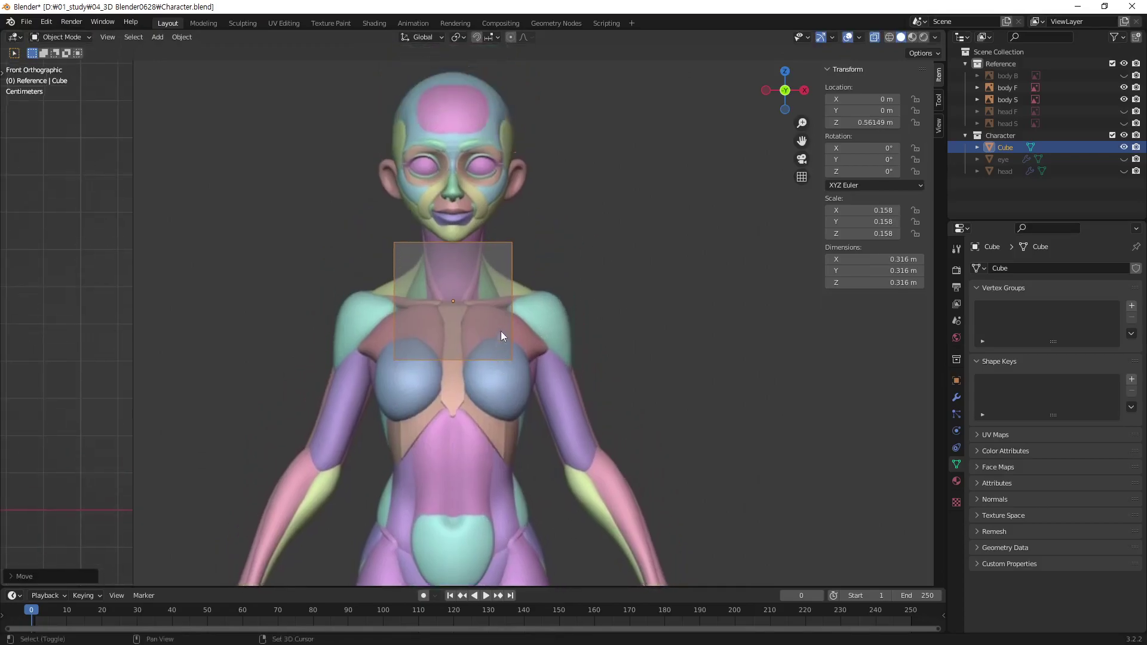
scroll(508, 326, "up", 2)
scroll(518, 322, "up", 2)
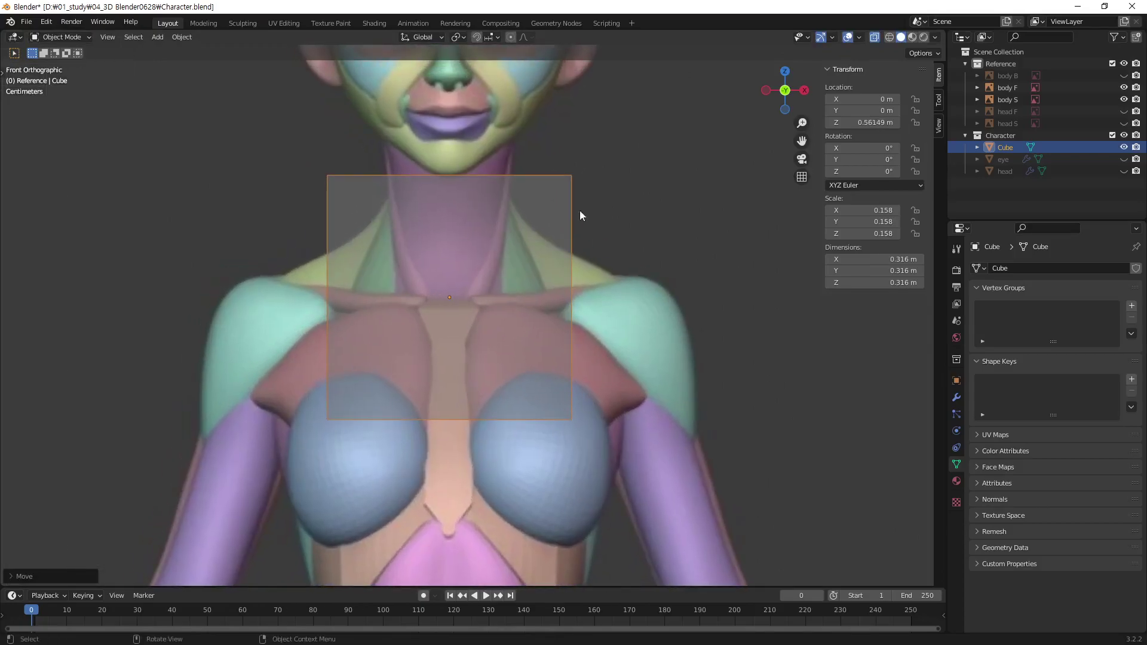
key("Tab")
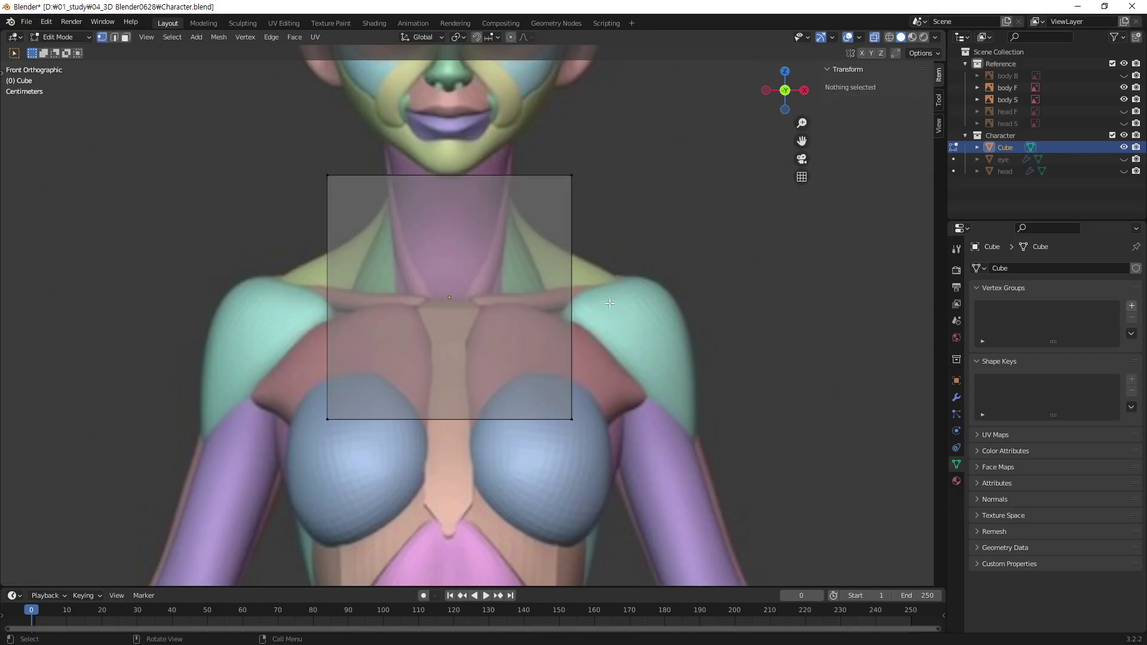
Add a centred vertical loop cut through the cube
key("ctrl+r")
left_click(452, 188)
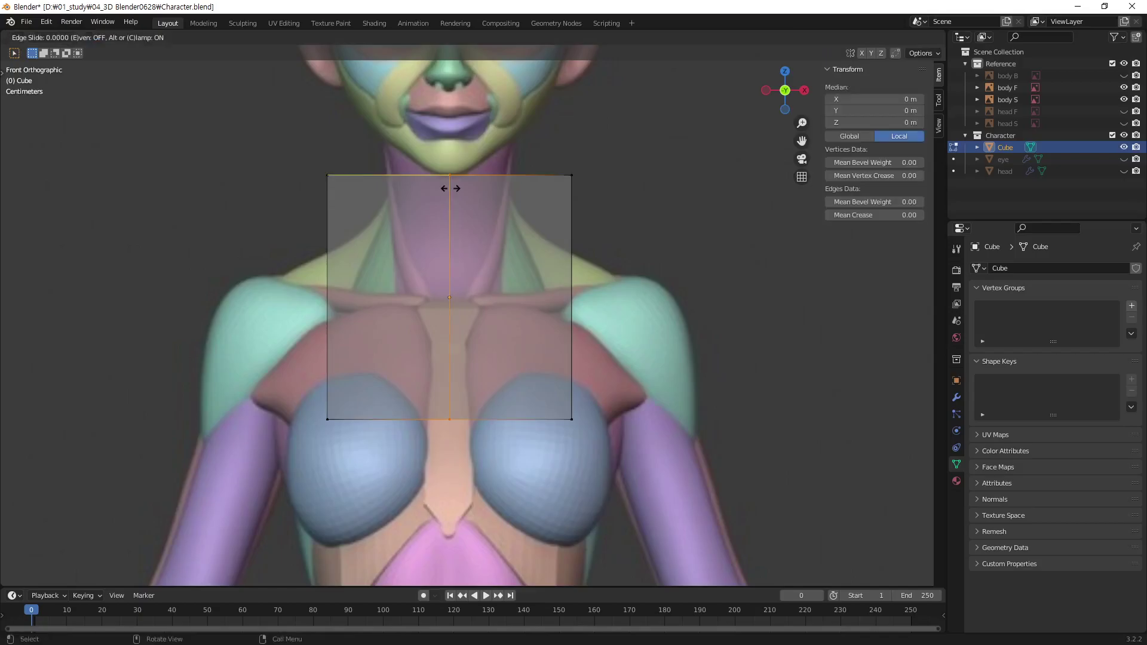
right_click(451, 188)
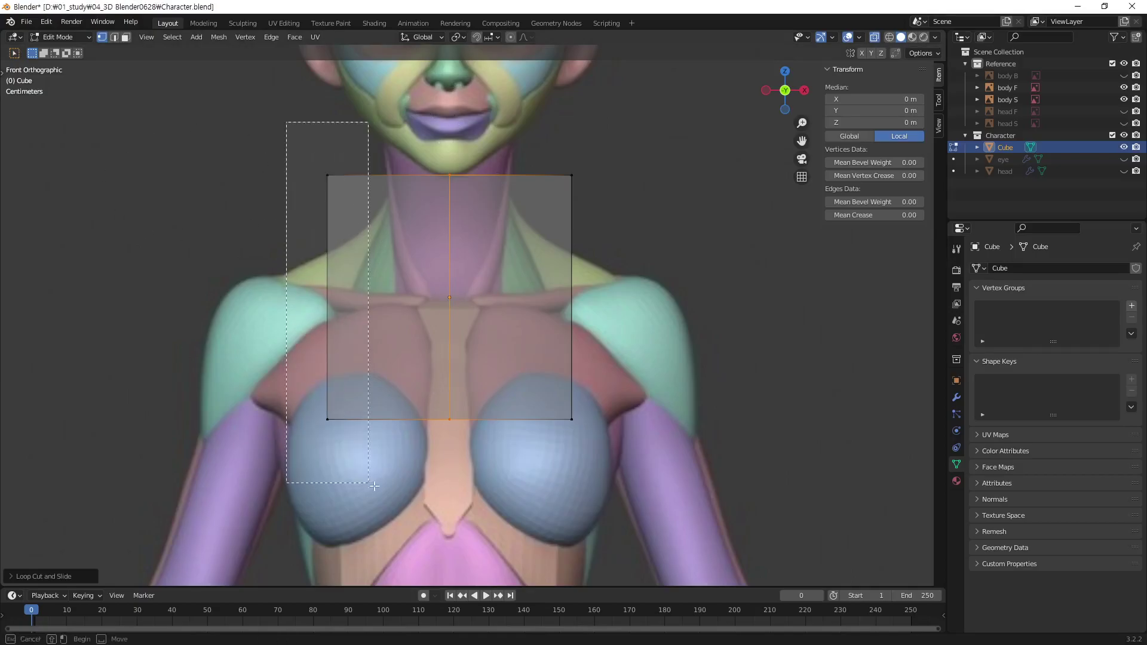
Delete the vertices of the cube's left half and return to Object Mode
left_click_drag(285, 125, 387, 422)
left_click_drag(286, 123, 384, 471)
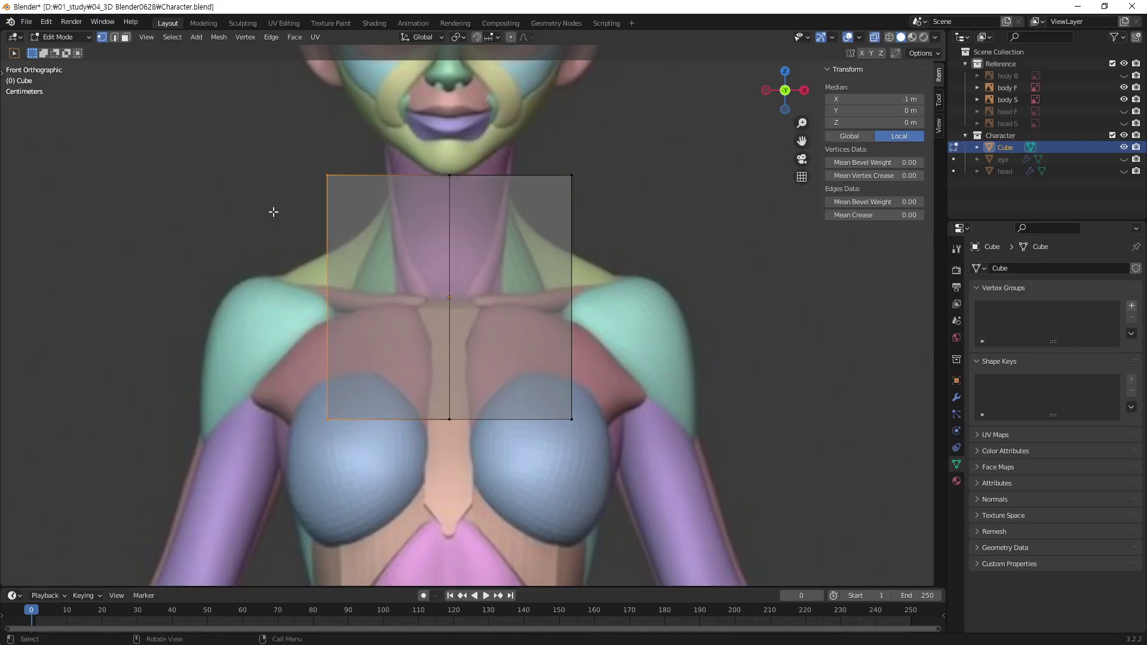
left_click_drag(298, 118, 395, 442)
key("x")
left_click(396, 366)
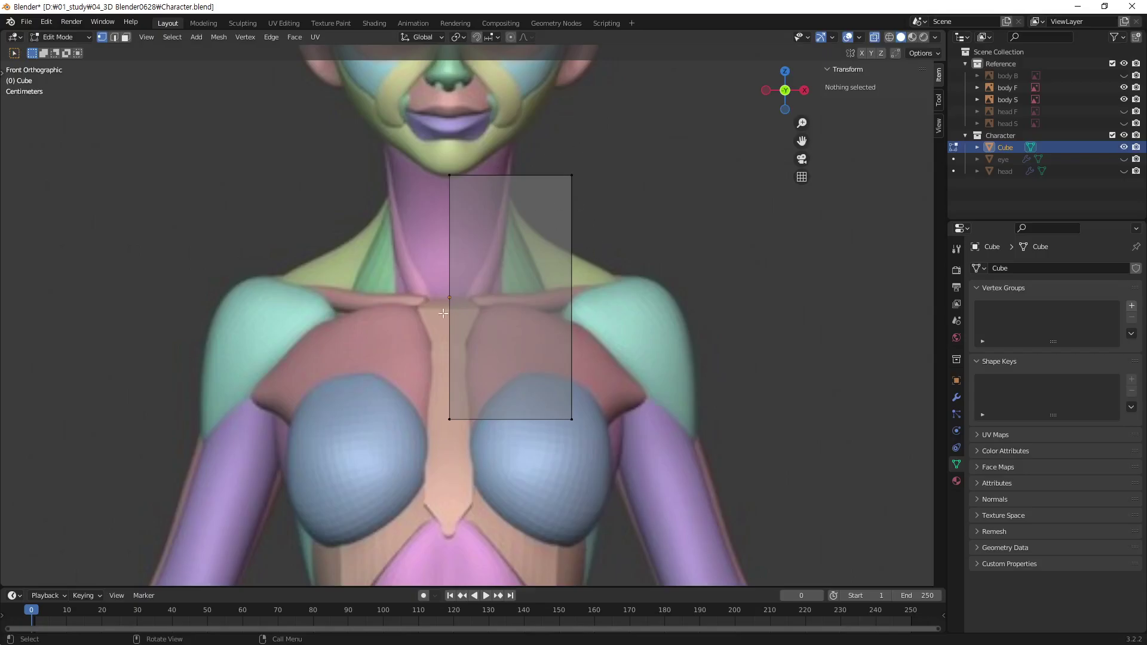
key("Tab")
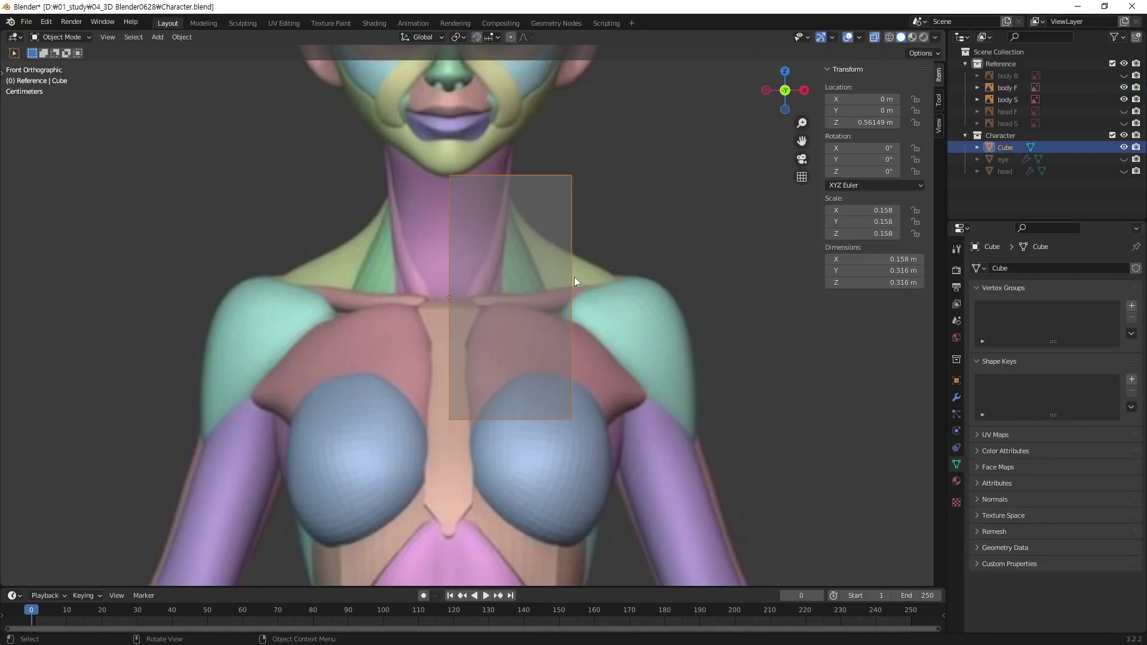
Add a Mirror modifier on the X axis with 0.001 m merge distance
left_click(957, 397)
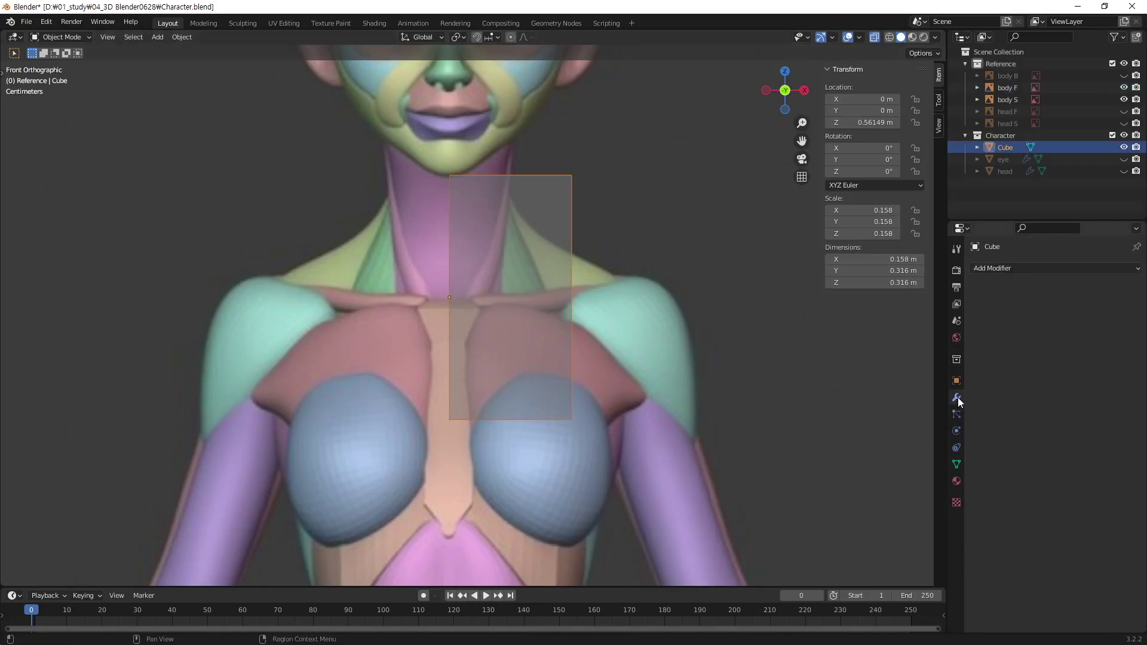
left_click(1013, 268)
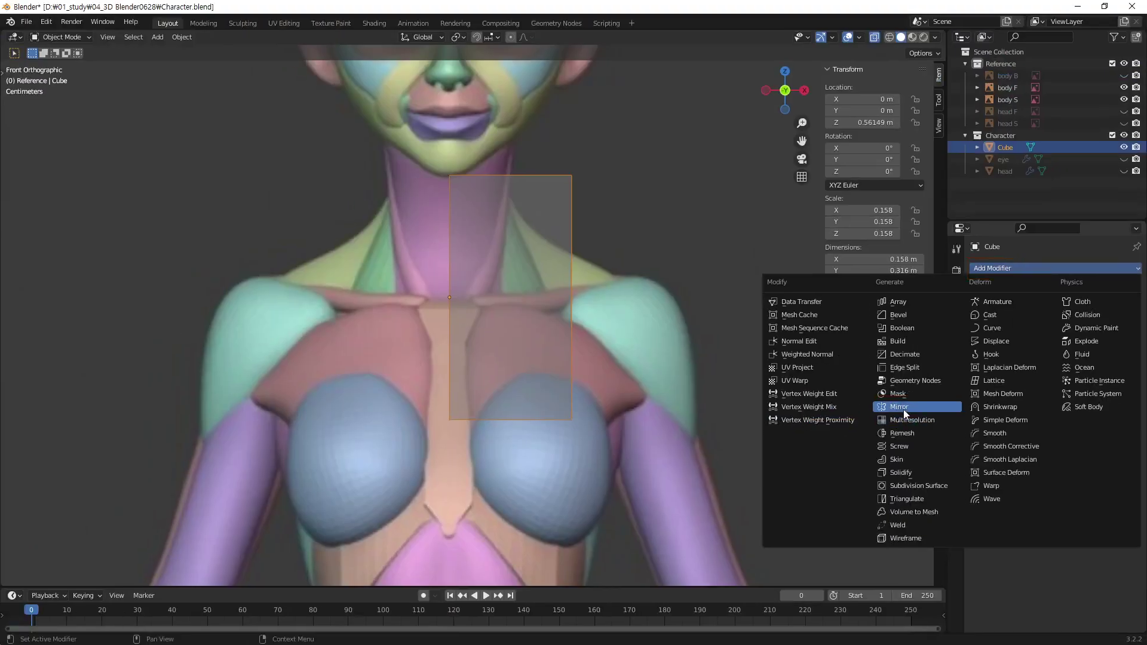
left_click(904, 409)
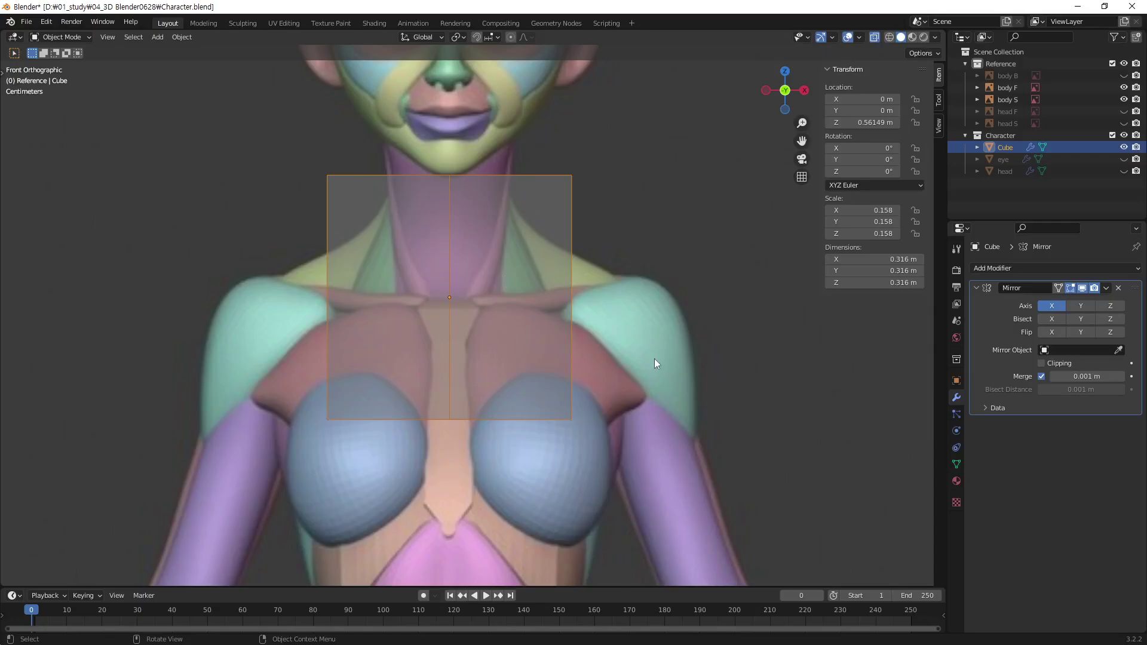
scroll(655, 363, "down", 2)
scroll(640, 326, "down", 1)
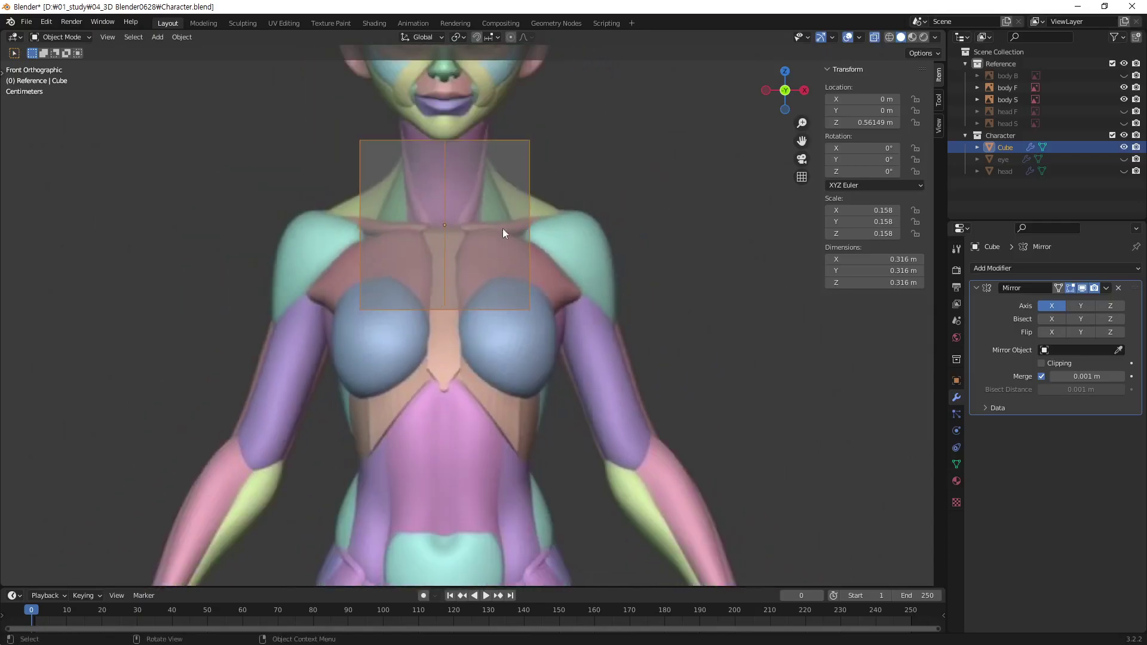
Enter Edit Mode and try moving the top vertices, then cancel
scroll(554, 299, "down", 2)
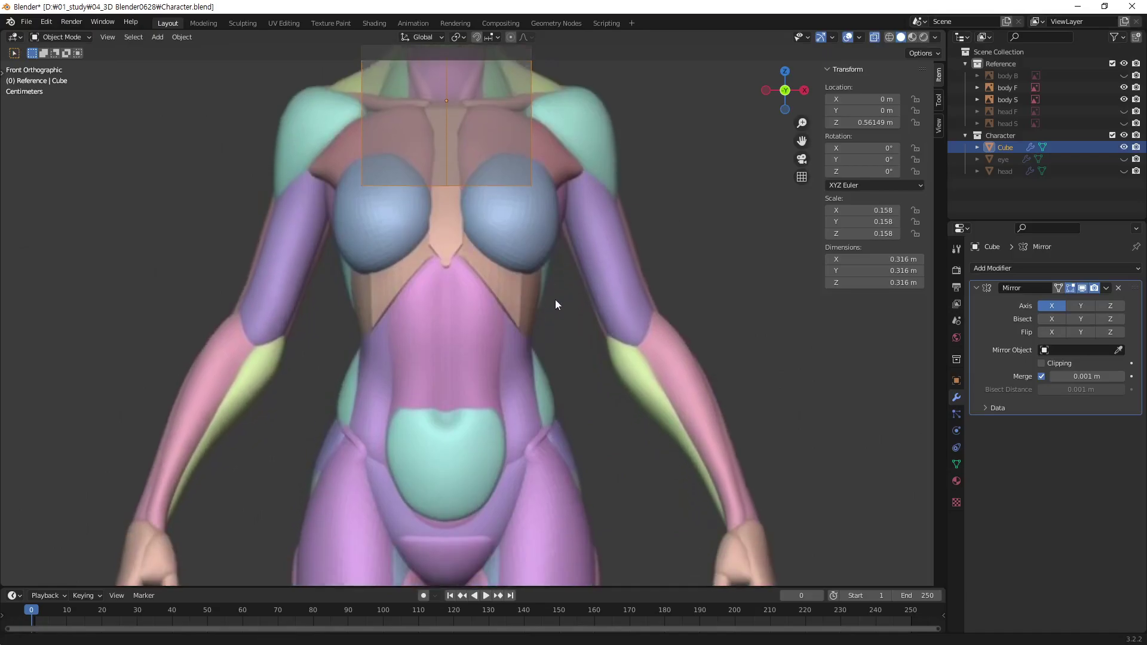
middle_click_drag(575, 346, 576, 385, "shift")
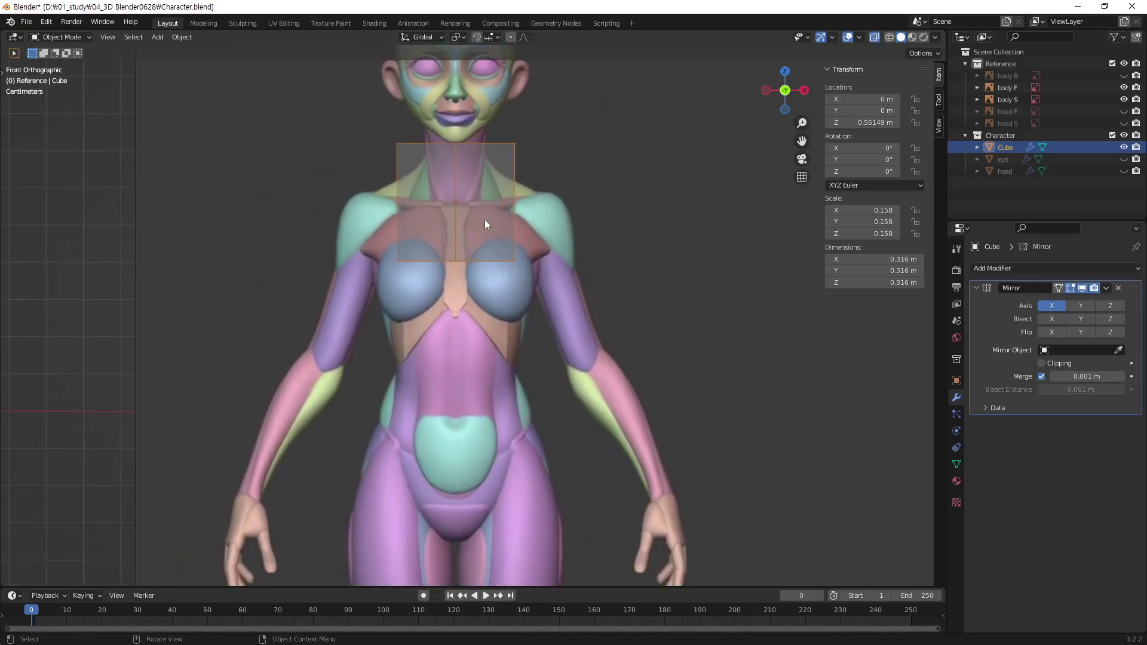
key("Tab")
left_click_drag(544, 119, 421, 160)
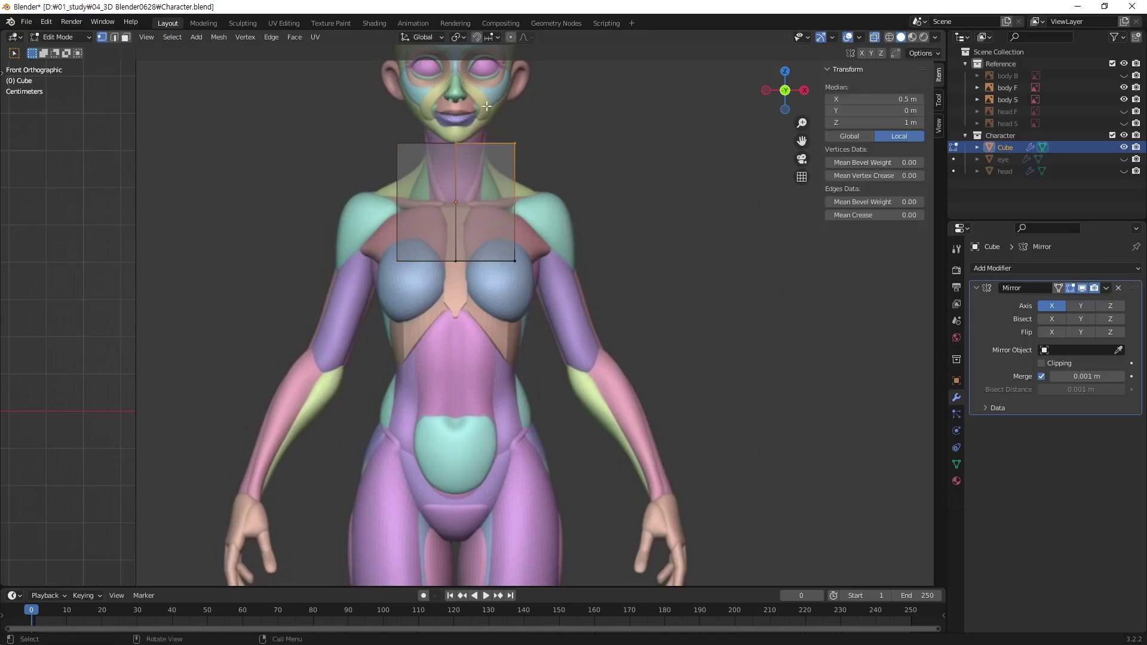
key("g")
key("z")
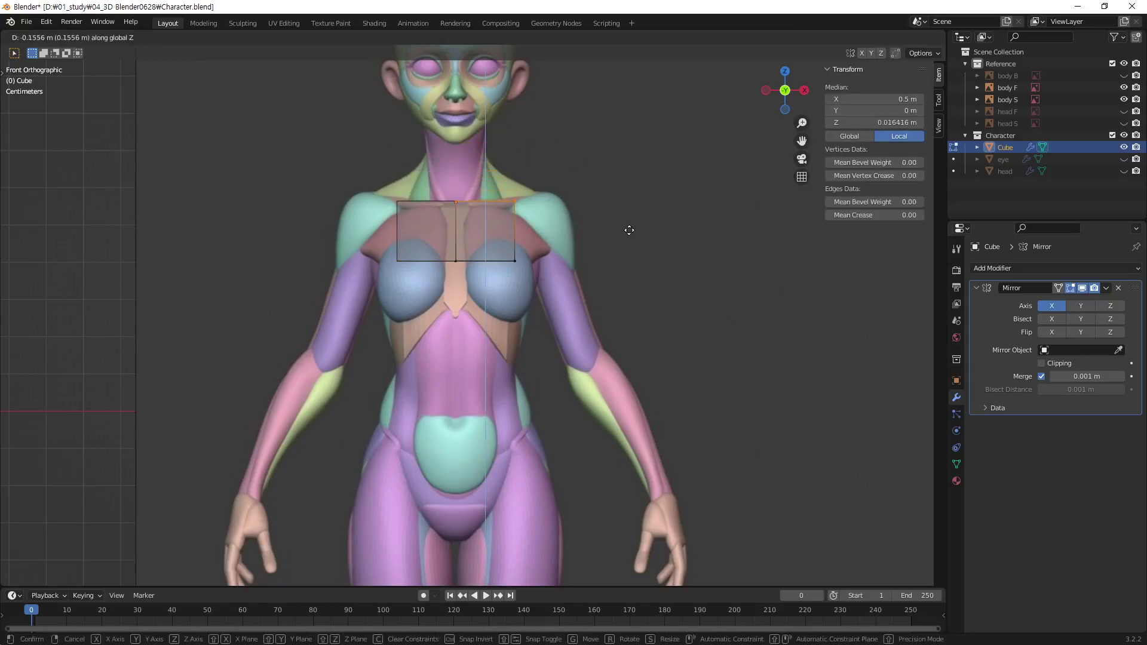
right_click(630, 230)
Lower the bottom vertices 0.7508 m along Z to the crotch, then deselect all
left_click_drag(586, 233, 499, 300)
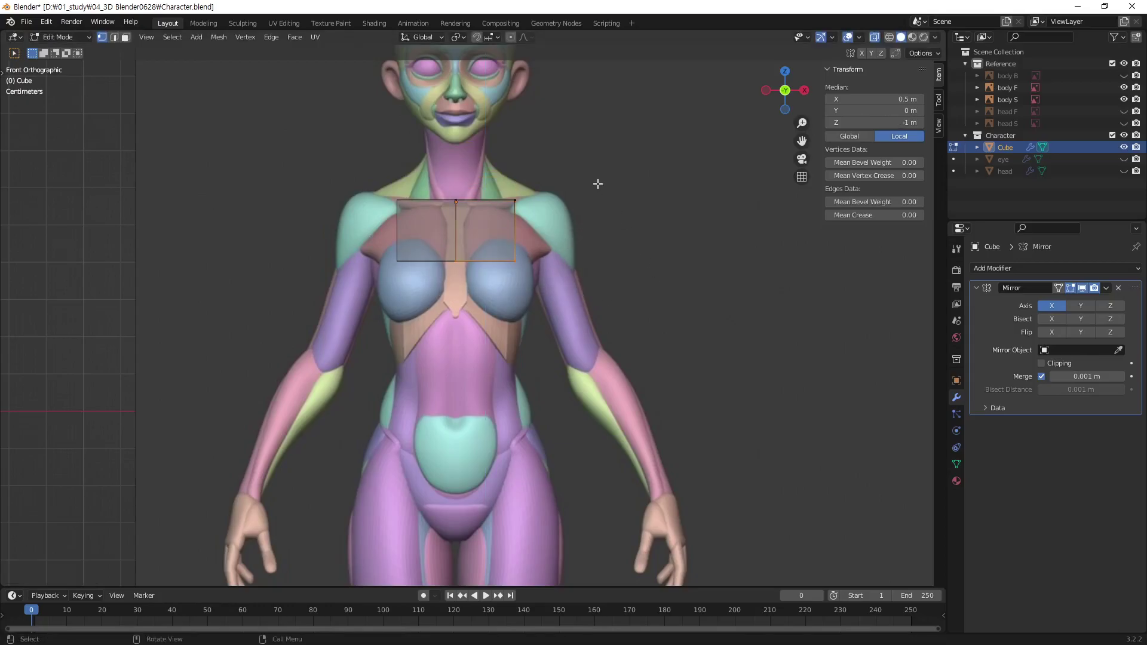
key("g")
key("z")
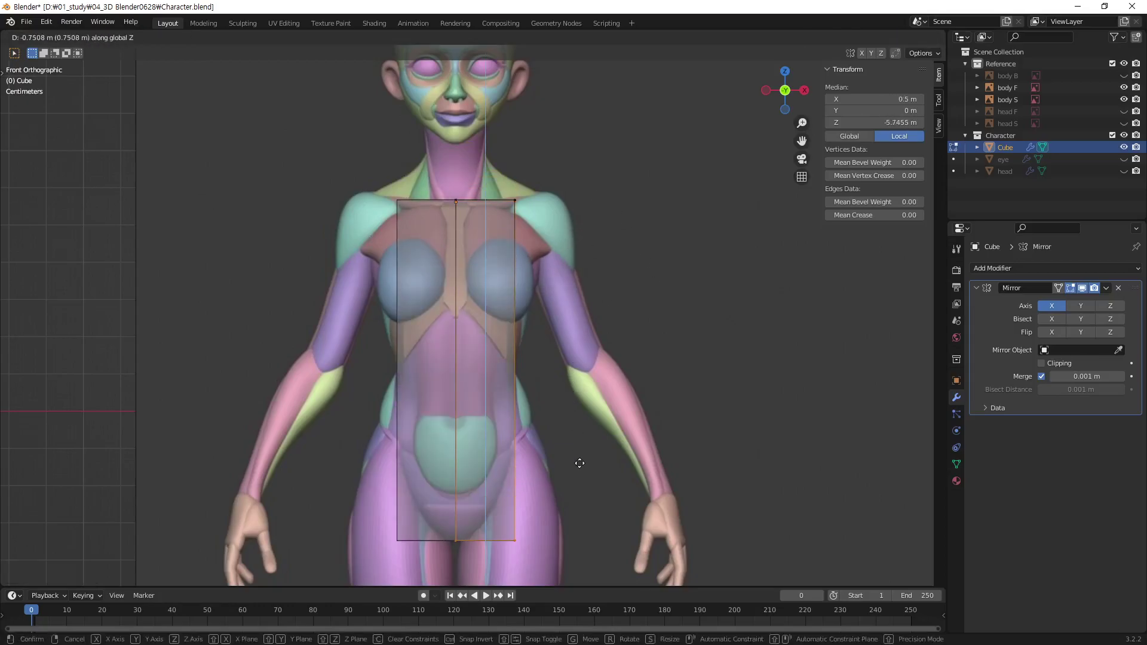
left_click(580, 463)
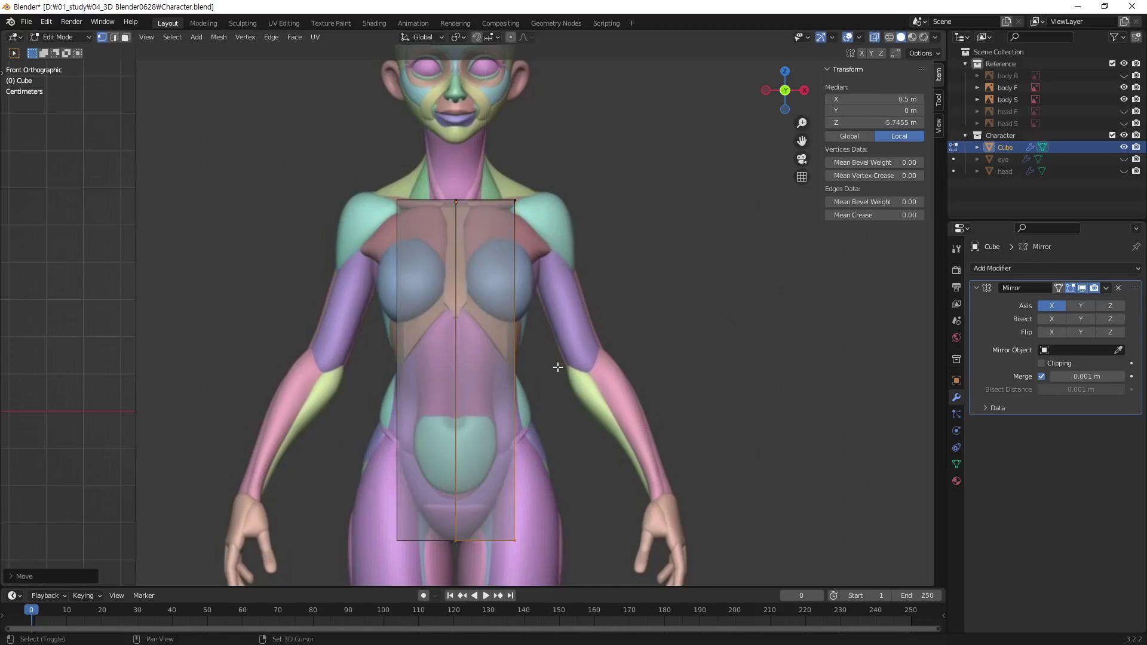
mouse_move(559, 366)
middle_mouse_down("shift")
mouse_move(640, 326)
mouse_move(612, 312)
middle_mouse_up("shift")
scroll(645, 318, "up", 1)
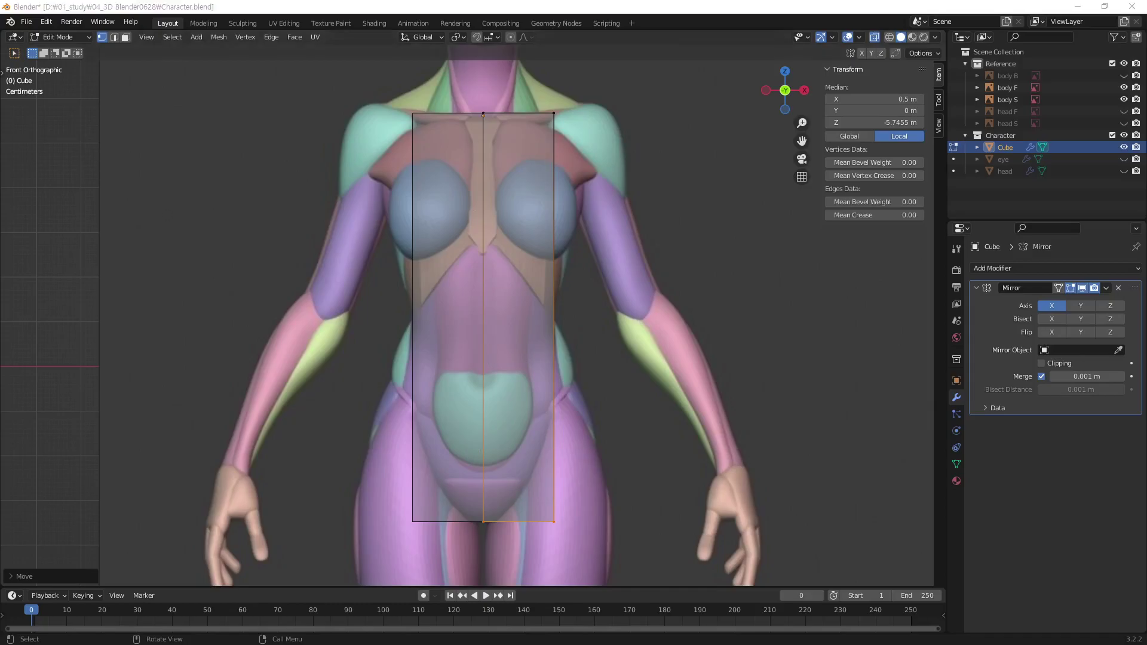
left_click(120, 412)
scroll(653, 349, "up", 1)
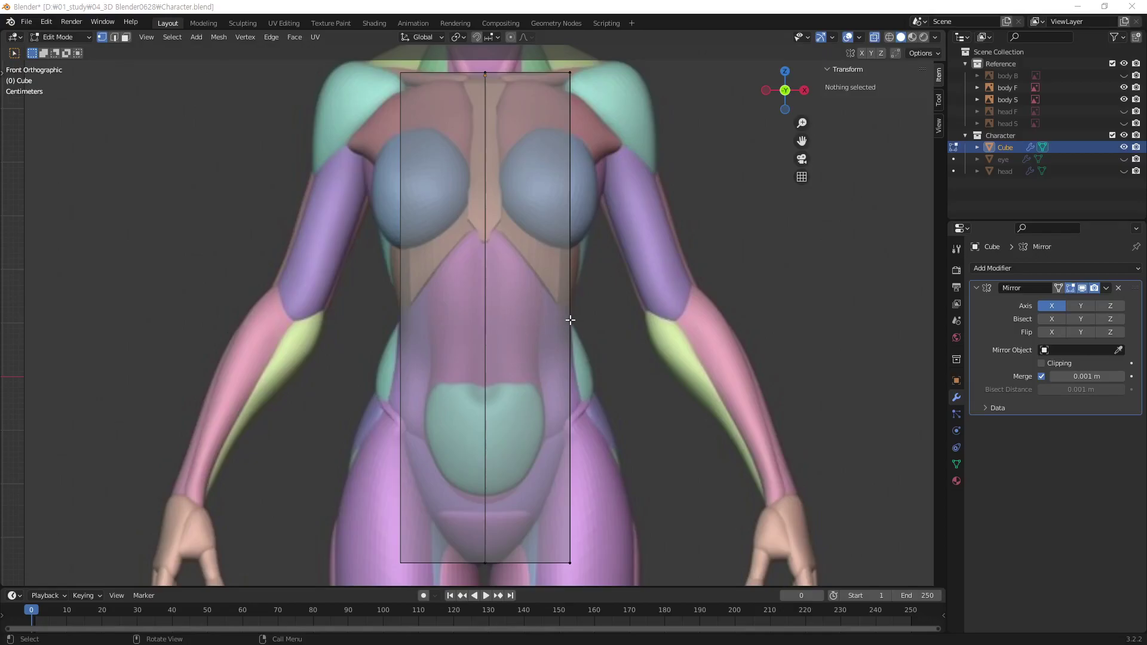
Add a centred edge loop across the box at the waist
key("ctrl+r")
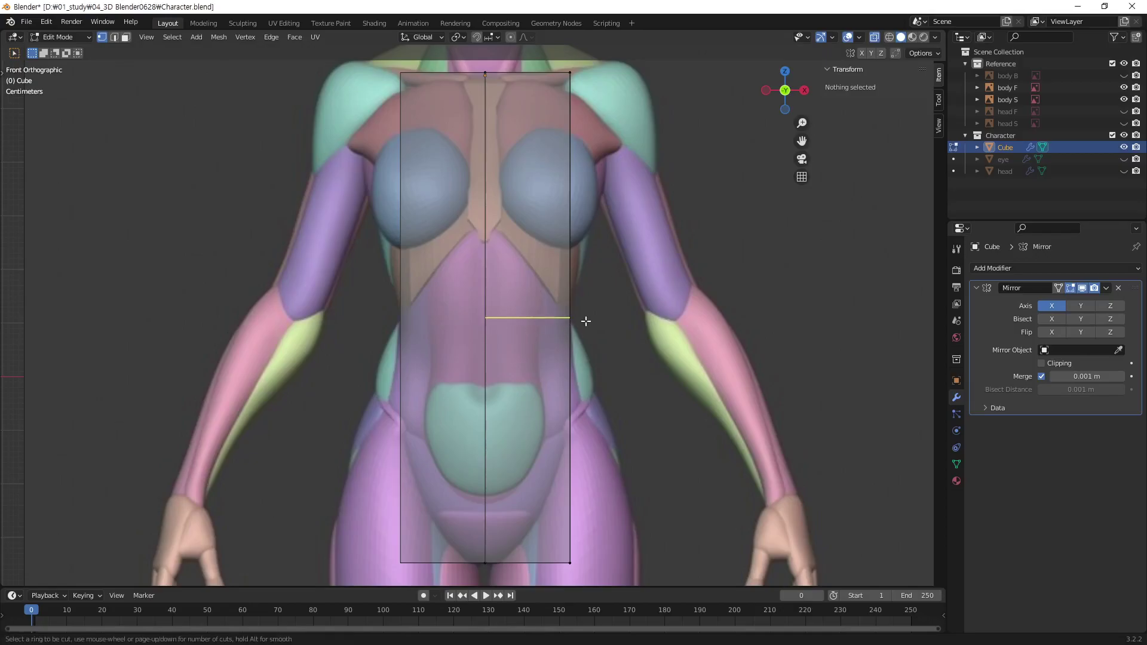
left_click(564, 318)
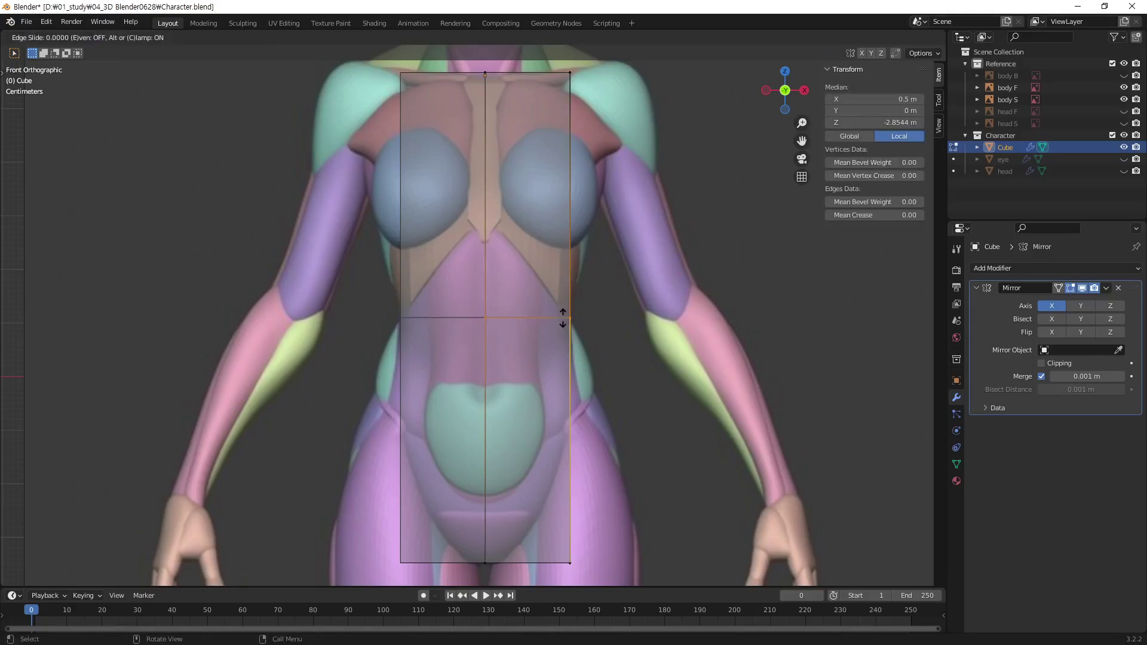
right_click(564, 318)
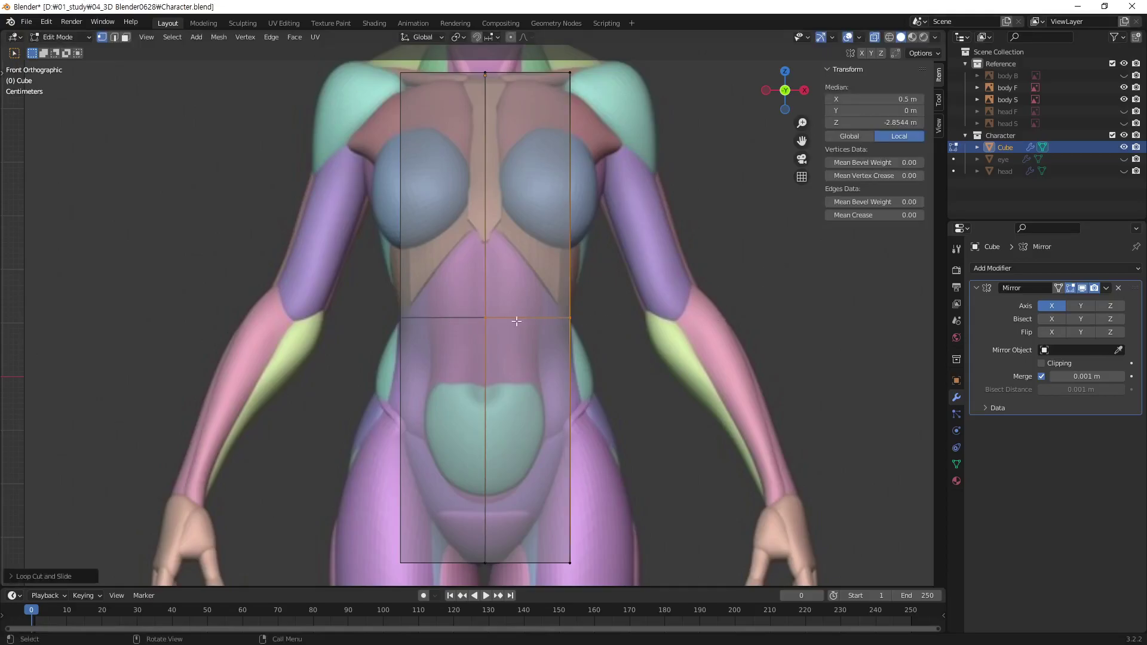
middle_click_drag(604, 192, 582, 347, "shift")
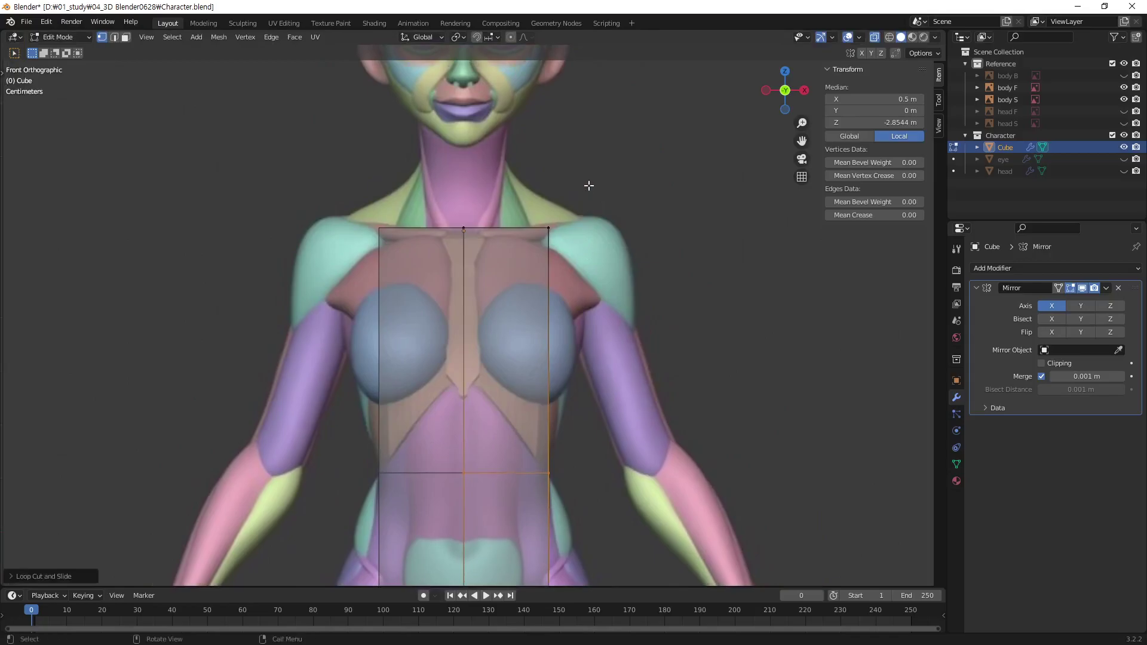
Select the top-right corner vertices and widen them out to the shoulder
left_click_drag(589, 186, 534, 261)
left_click_drag(631, 178, 523, 258)
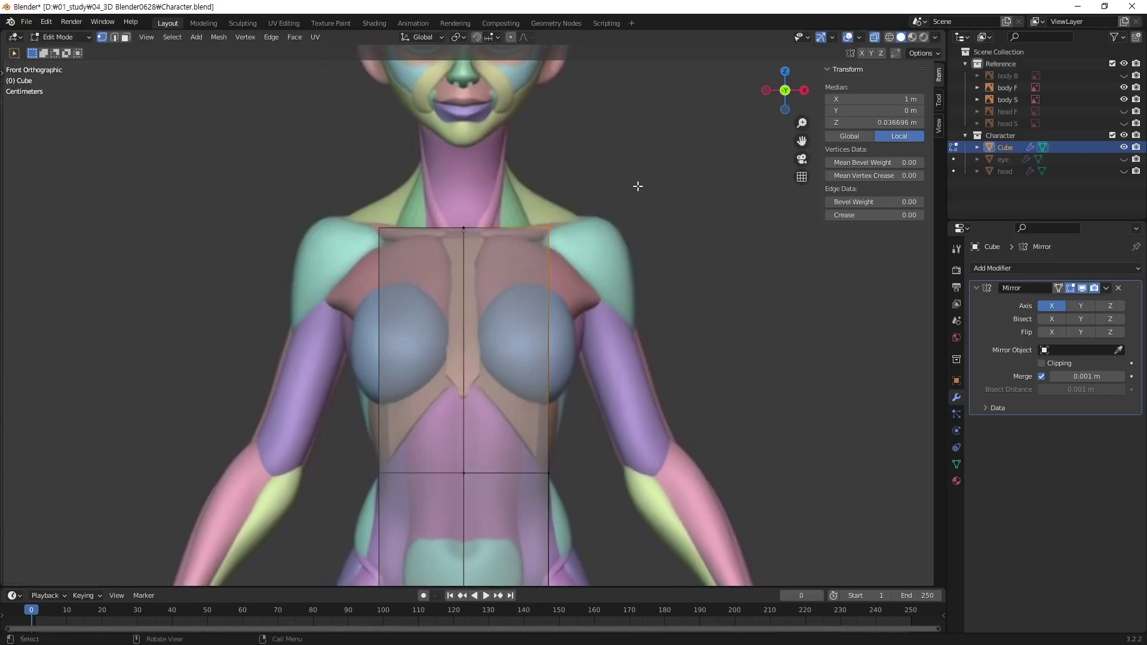
left_click_drag(638, 186, 529, 256)
mouse_move(654, 158)
left_mouse_down()
mouse_move(560, 242)
mouse_move(629, 176)
mouse_move(513, 258)
left_mouse_up()
key("g")
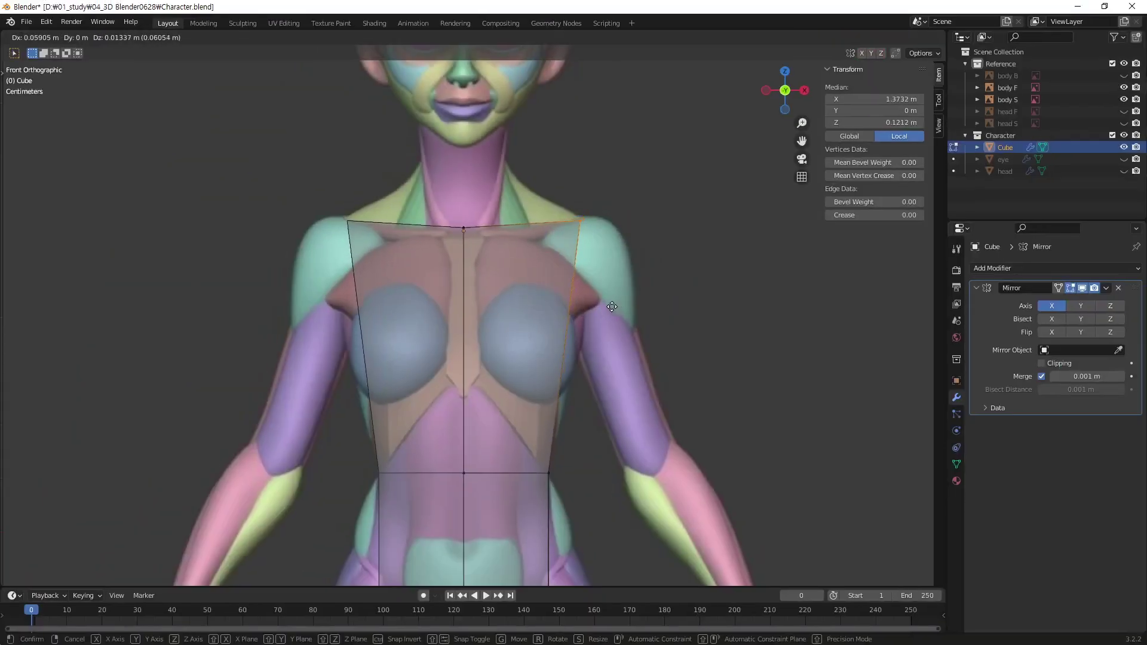
left_click(612, 306)
Move the bottom-right corner vertex inward toward the crotch
scroll(599, 345, "down", 4, "shift")
scroll(566, 239, "down", 6, "shift")
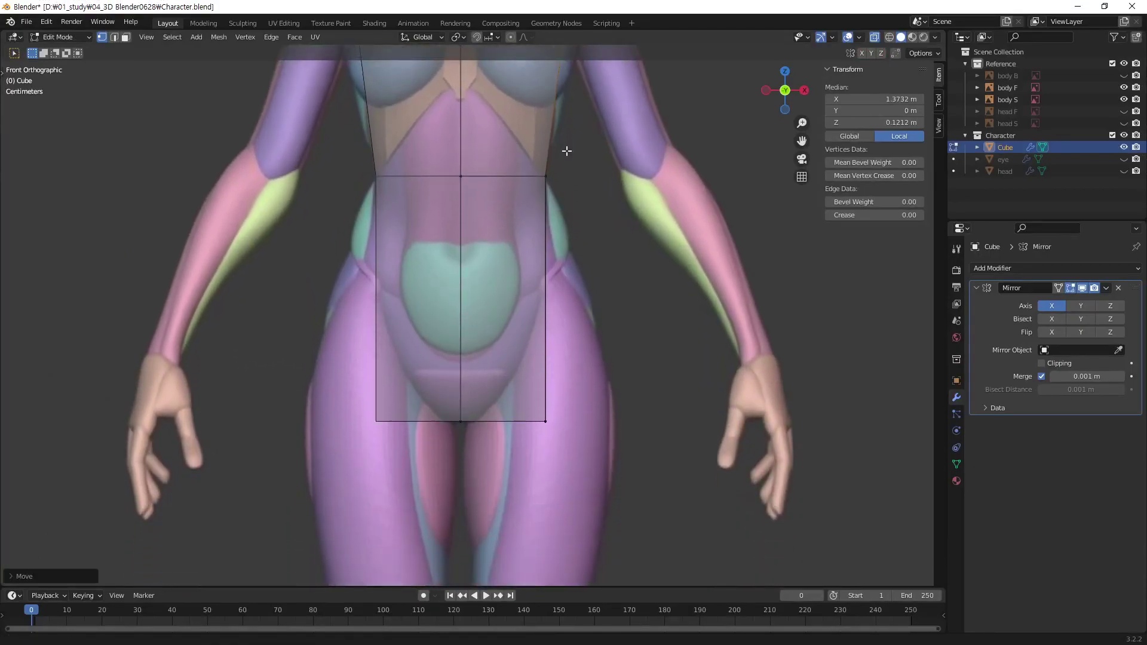
left_click(545, 420)
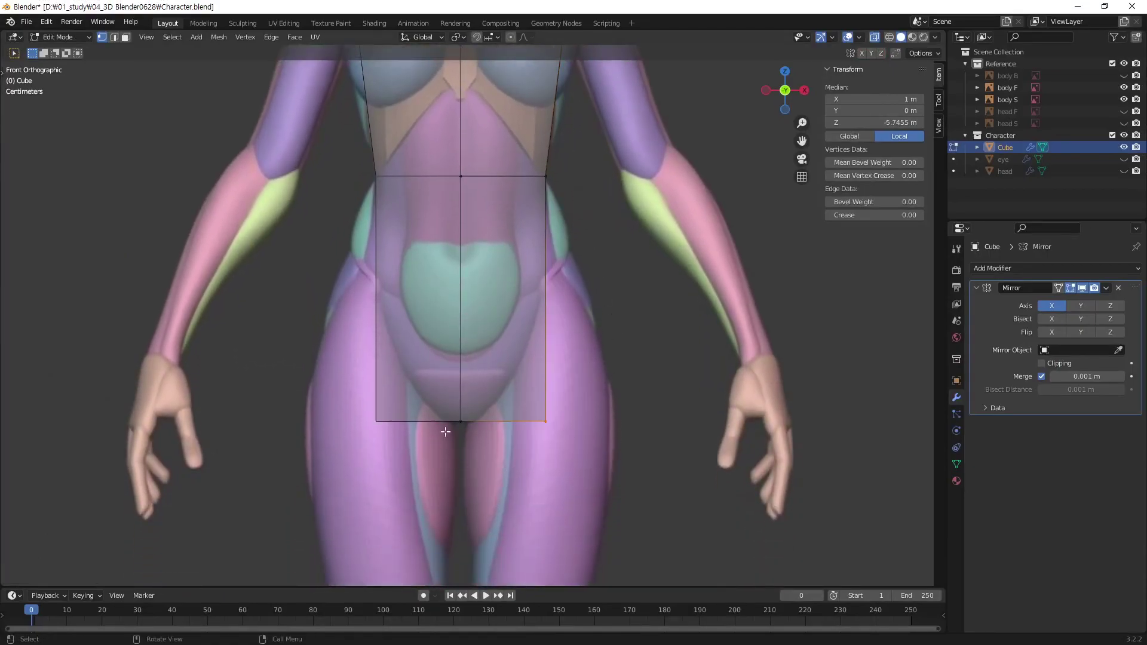
scroll(636, 370, "up", 1, "shift")
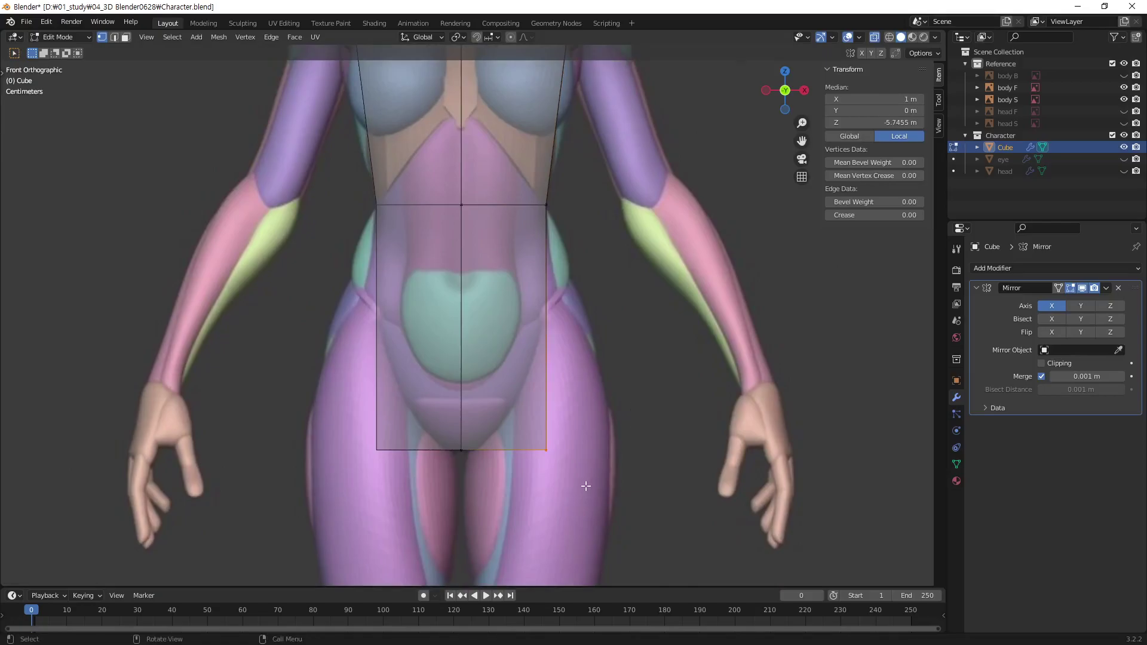
key("g")
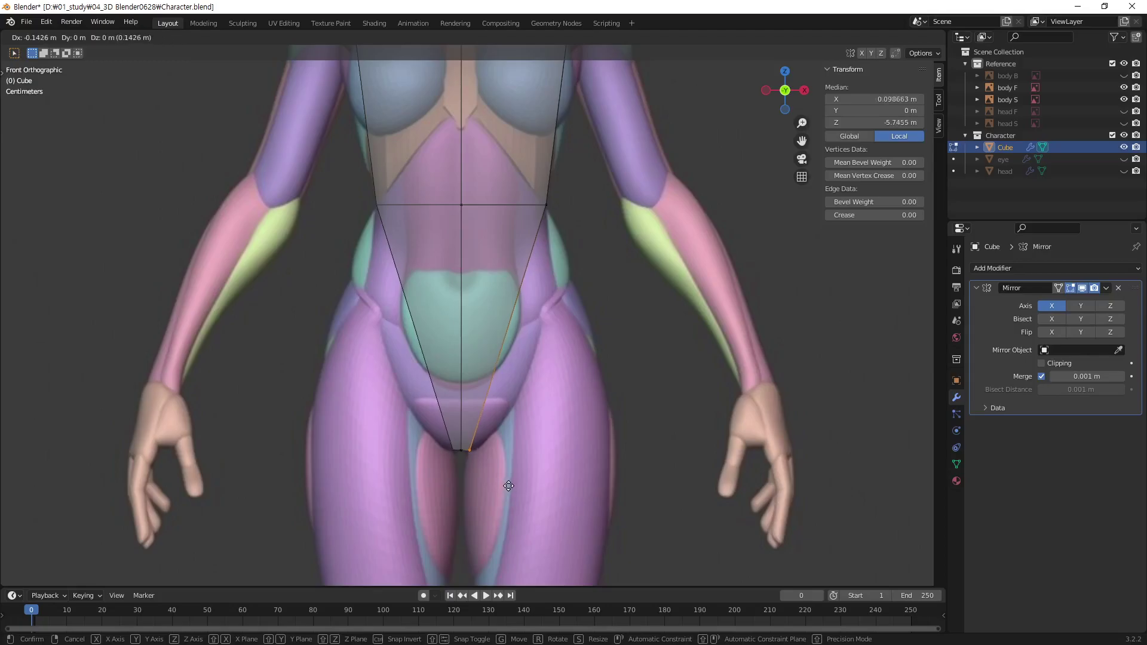
left_click(509, 486)
Centre the bottom vertex with G X 0, then lower it slightly along Z
scroll(490, 455, "up", 2)
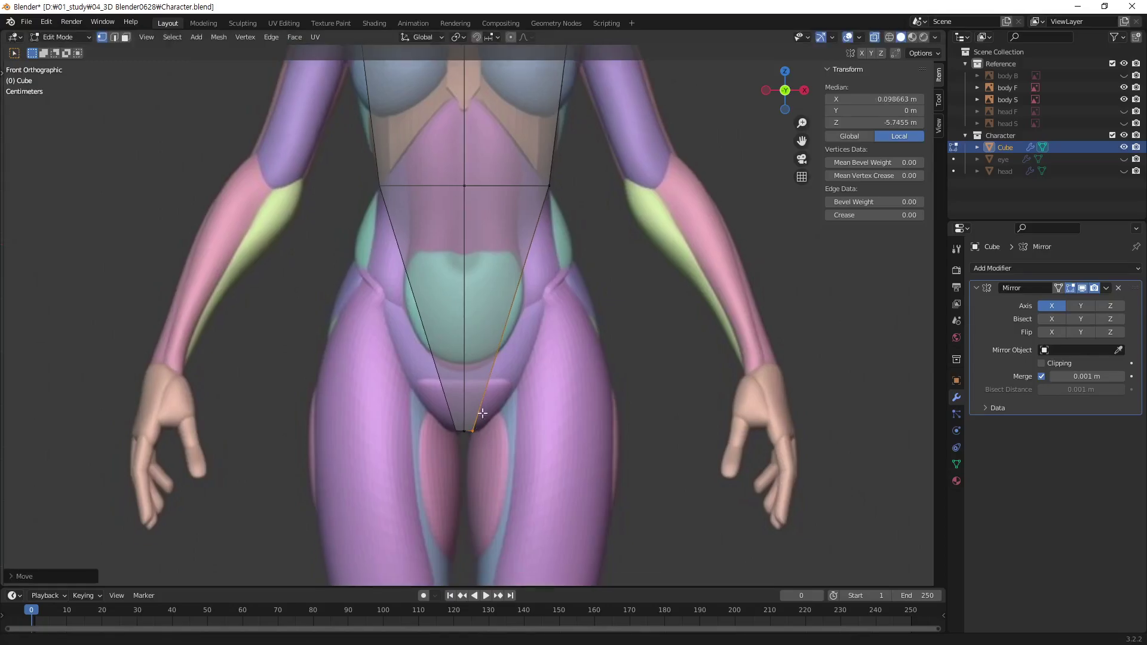
scroll(478, 400, "up", 3)
scroll(514, 346, "up", 2)
scroll(523, 298, "up", 1)
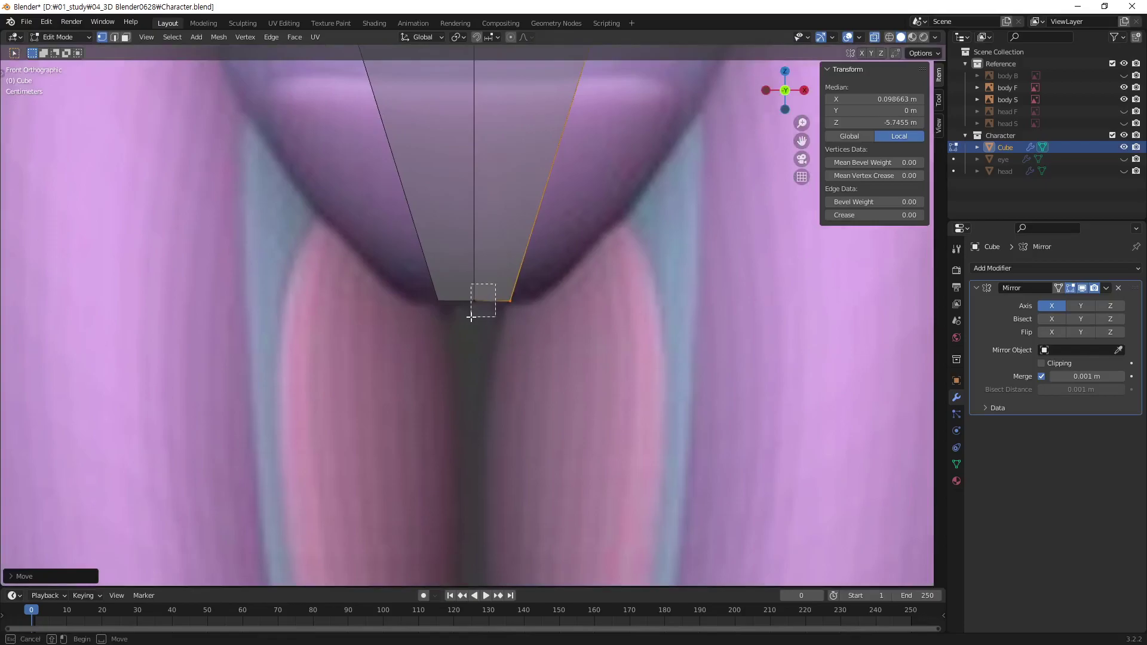
key("g")
key("x")
key("0")
key("Return")
key("g")
key("z")
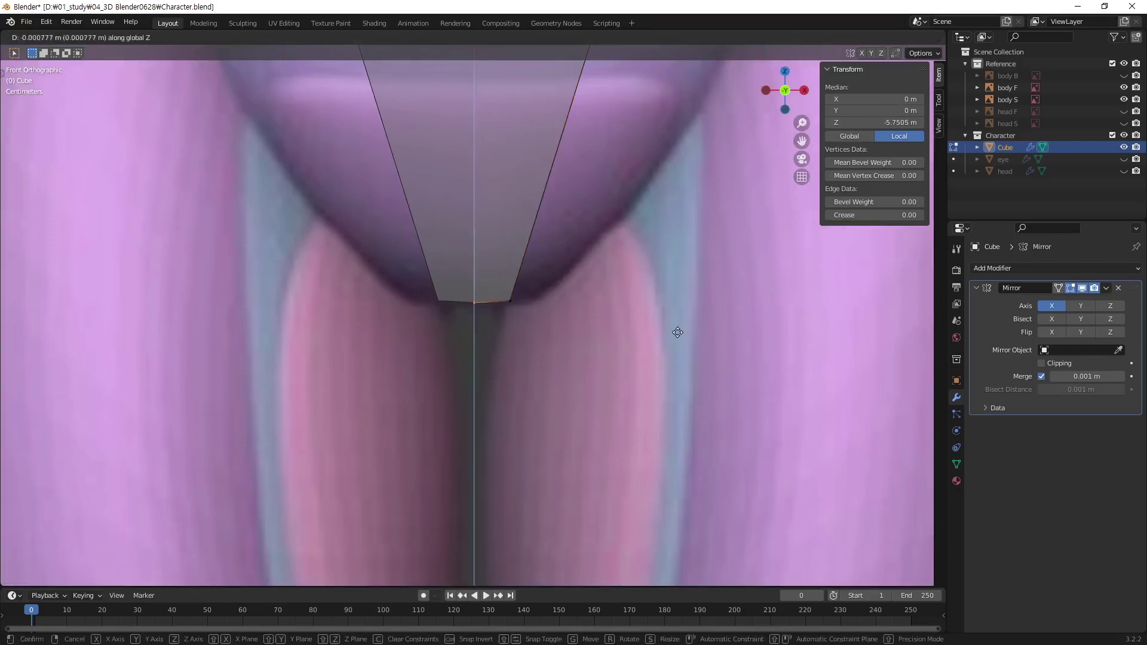
left_click(669, 372)
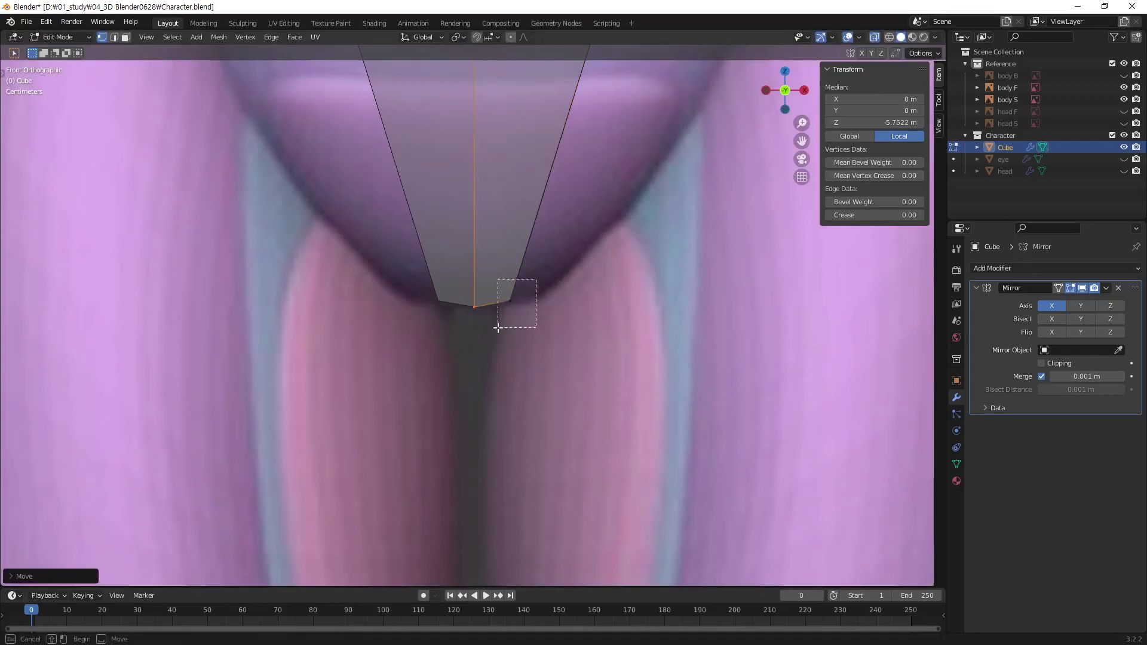
Nudge the right bottom vertex inward toward the centre, then deselect all
left_click(511, 302)
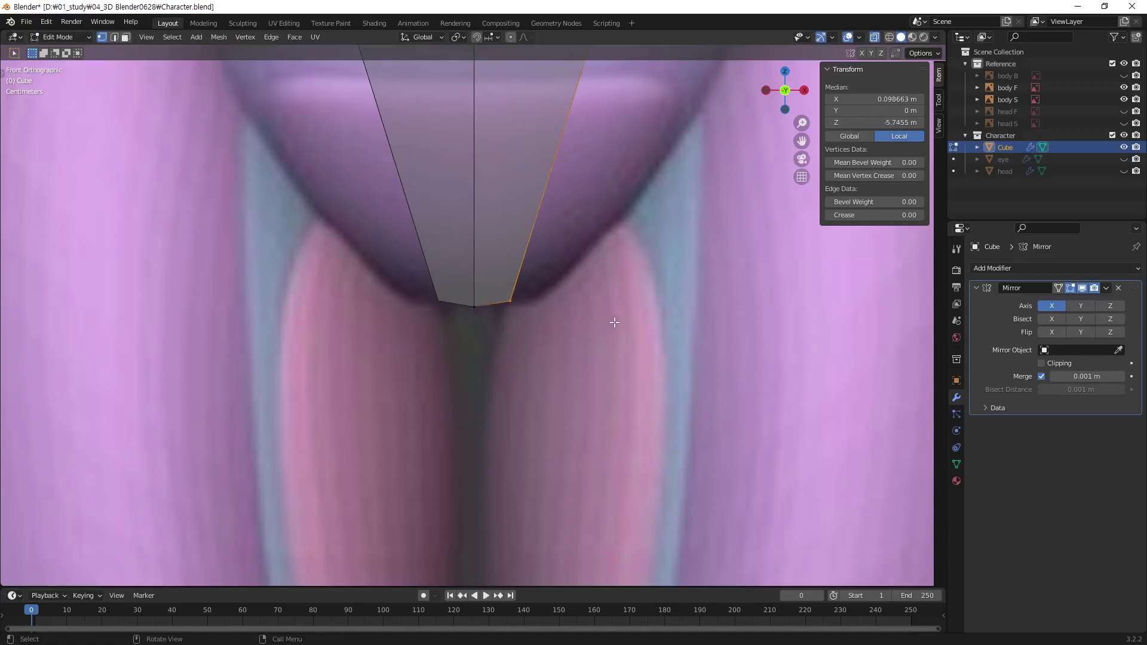
key("g")
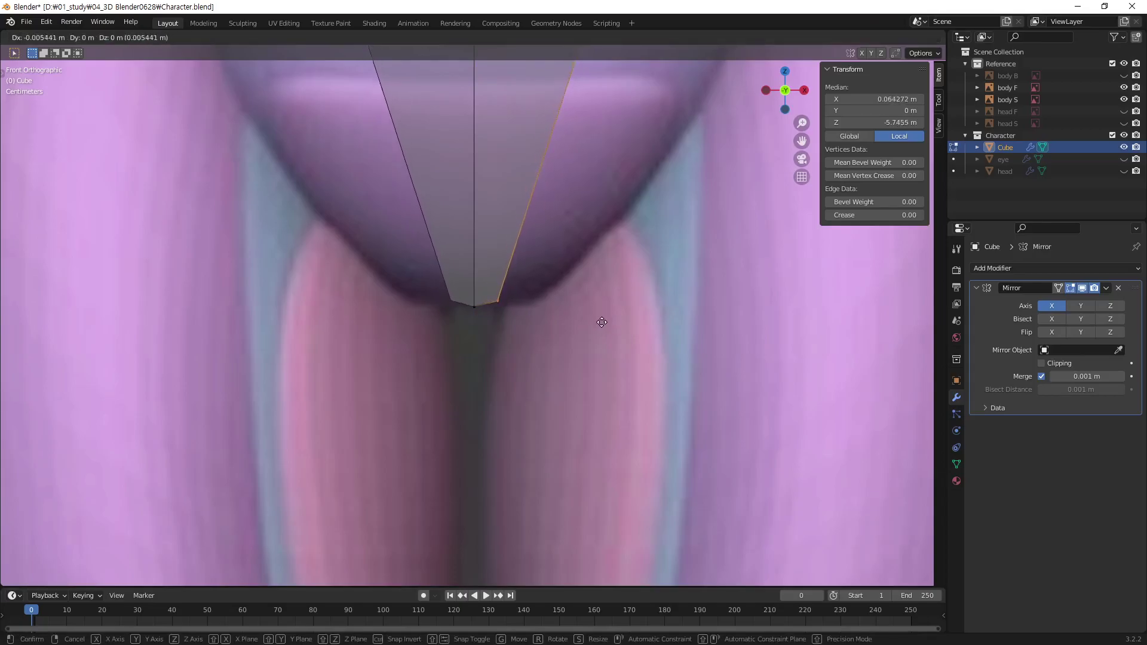
left_click(605, 322)
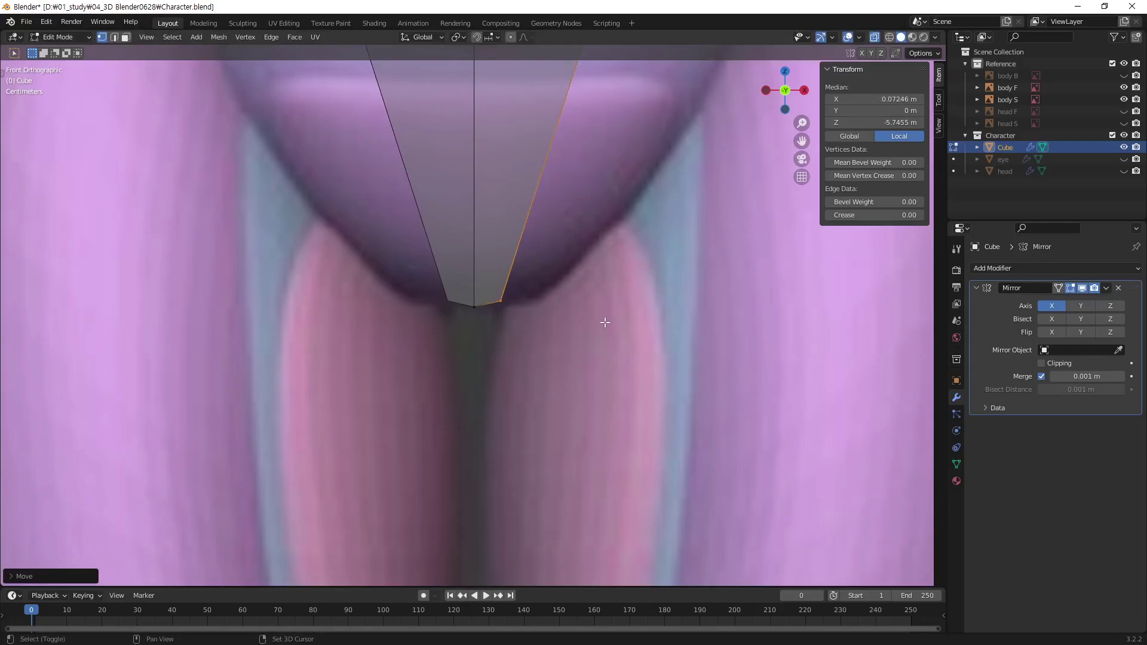
scroll(558, 307, "down", 5)
scroll(598, 293, "down", 3)
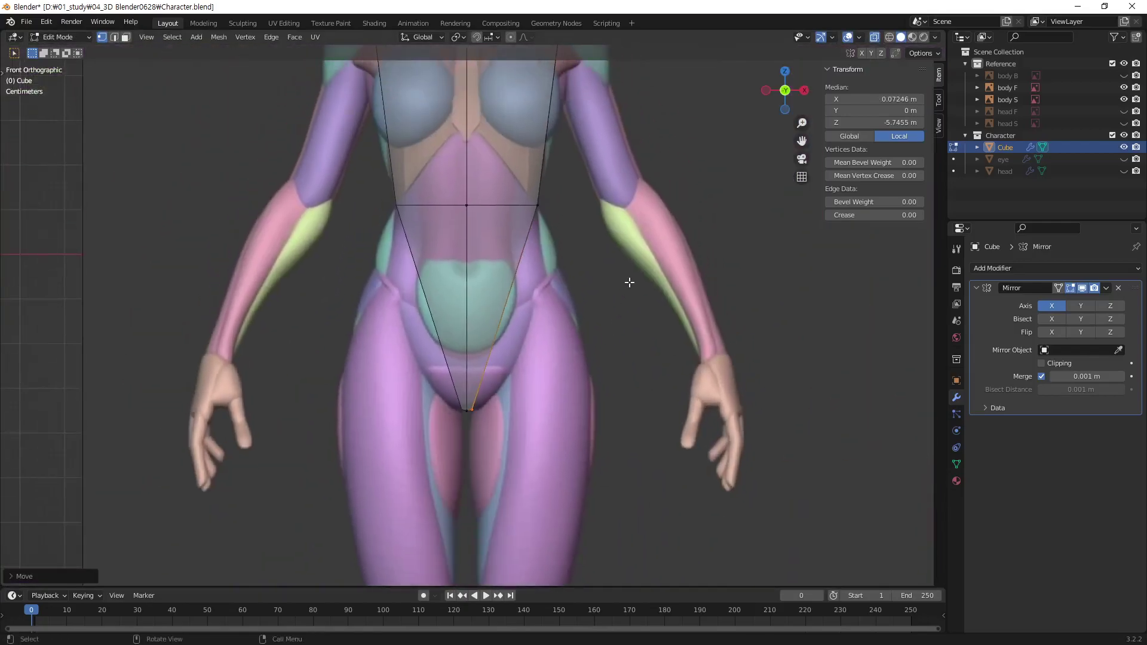
left_click(630, 282)
mouse_move(563, 277)
middle_mouse_down("shift")
mouse_move(555, 389)
mouse_move(570, 370)
middle_mouse_up("shift")
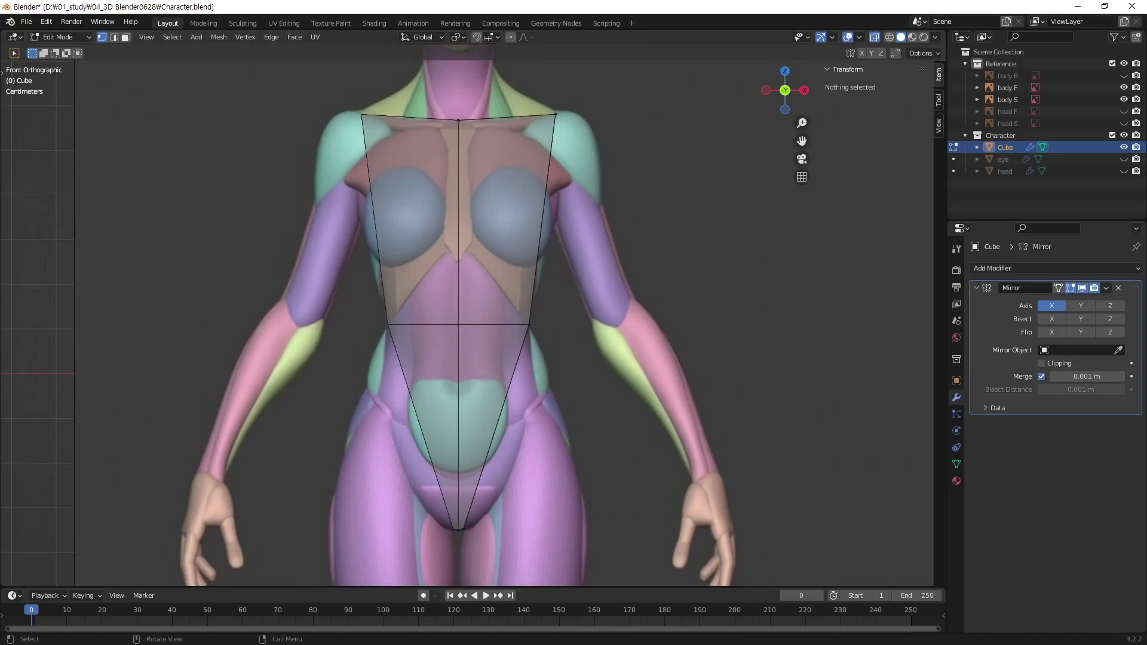
scroll(317, 318, "up", 1)
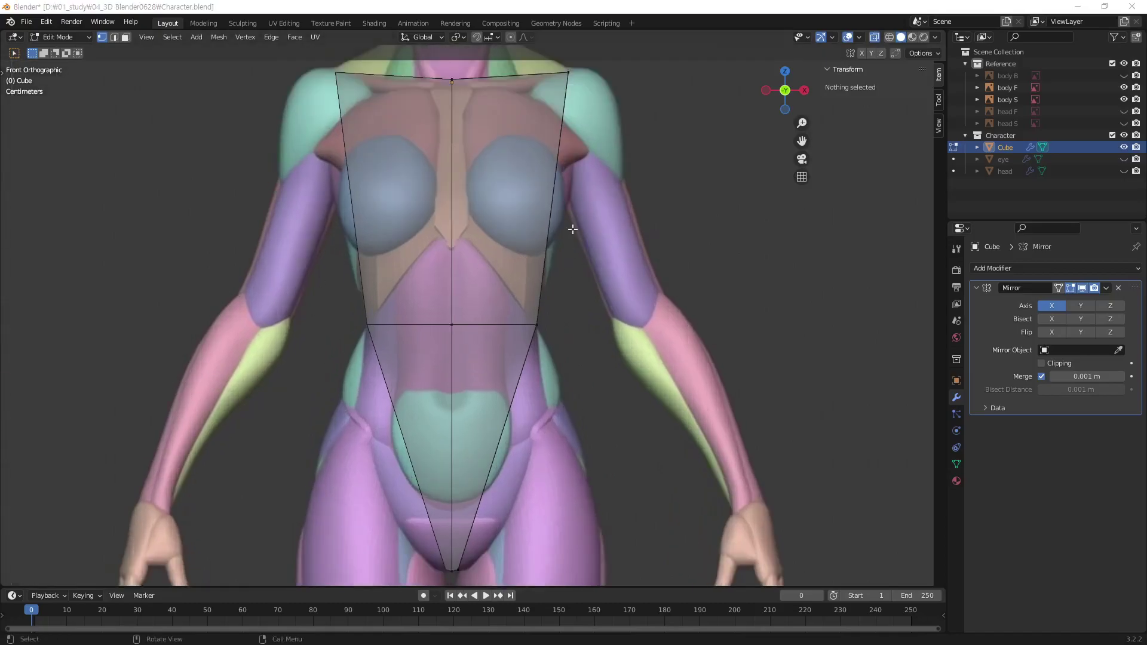
Save the file and add a centred edge loop across the chest
key("ctrl+s")
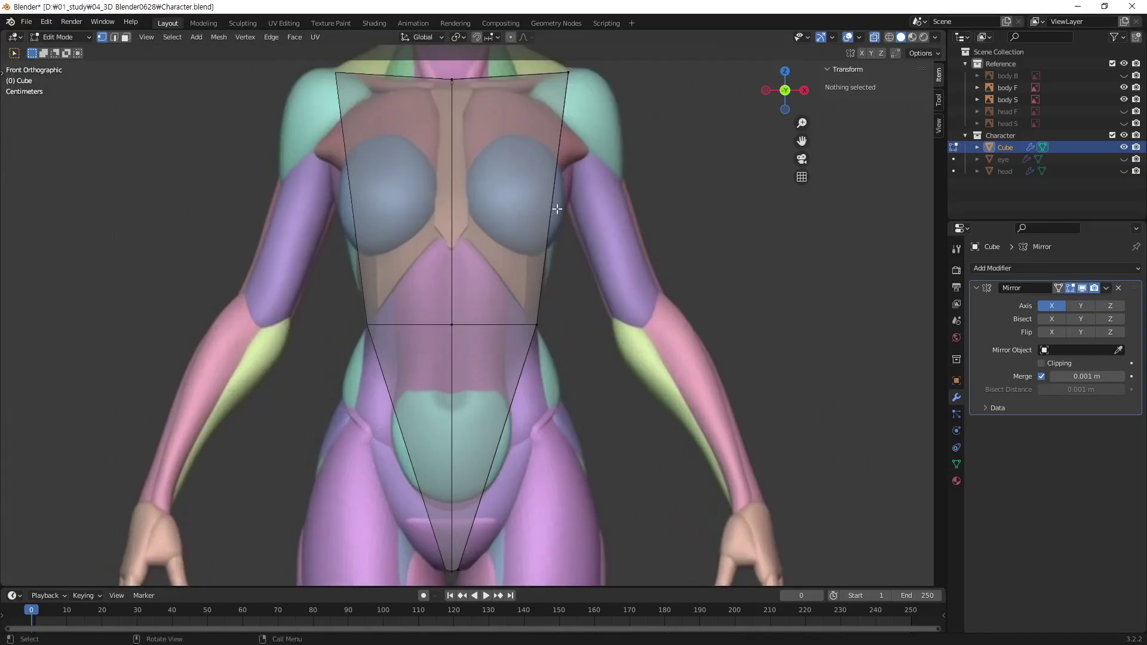
key("ctrl+r")
left_click(552, 204)
right_click(551, 204)
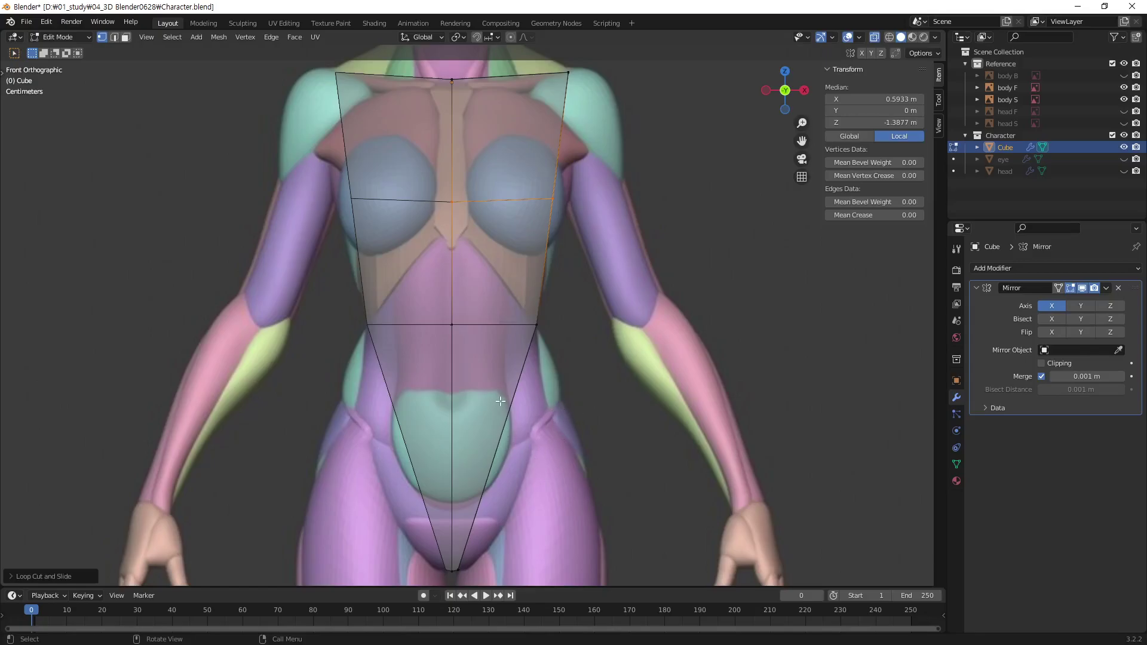
Add another edge loop across the lower belly, then deselect everything
key("ctrl+r")
left_click(486, 441)
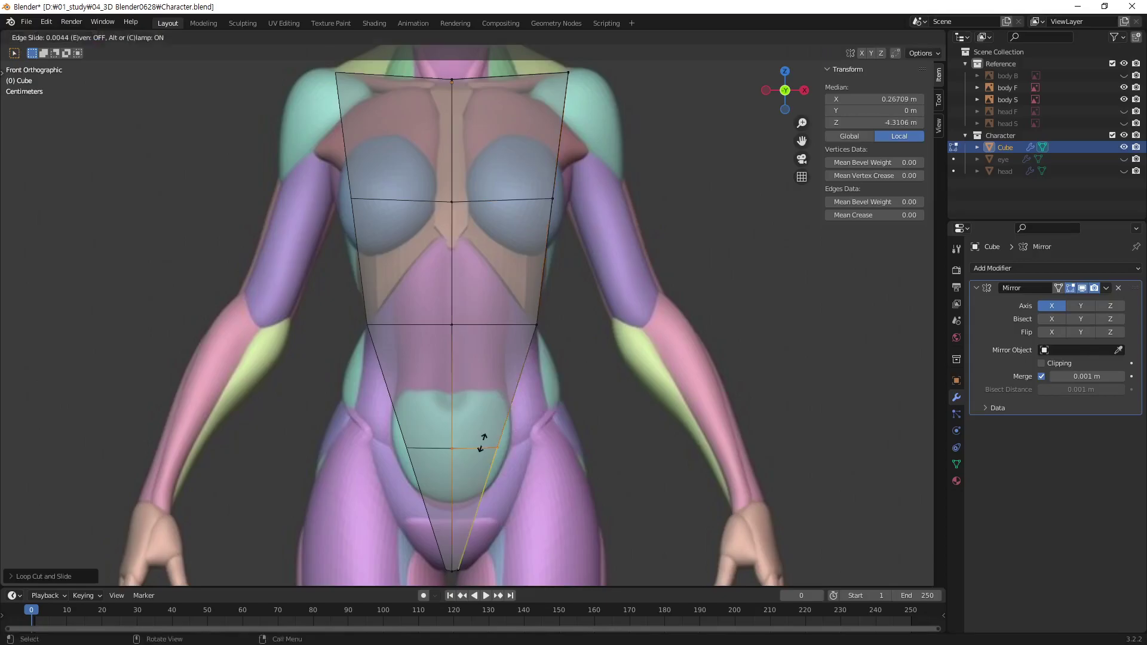
left_click(509, 400)
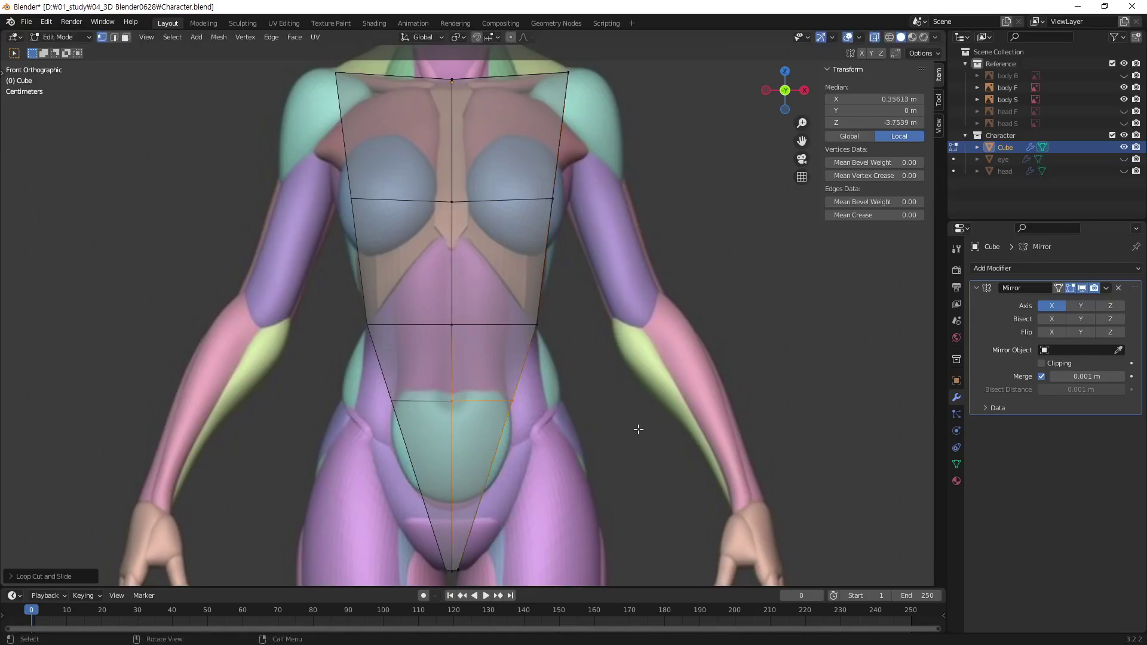
left_click(615, 416)
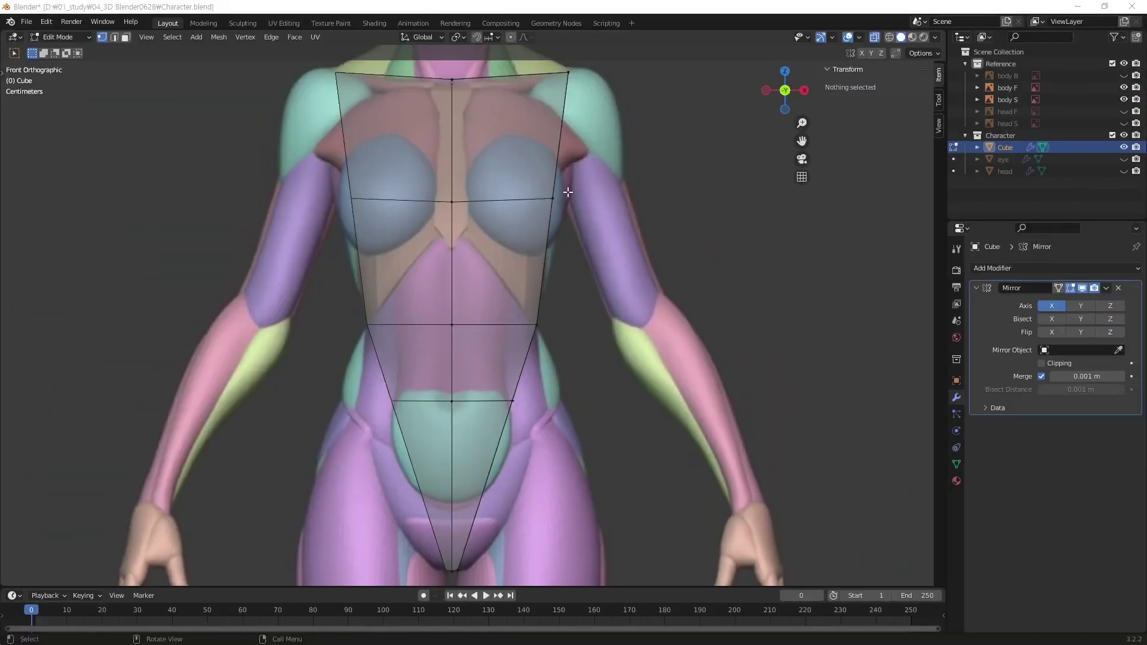
Move the chest-side vertex to sit on the torso's chest outline
left_click(539, 218)
key("g")
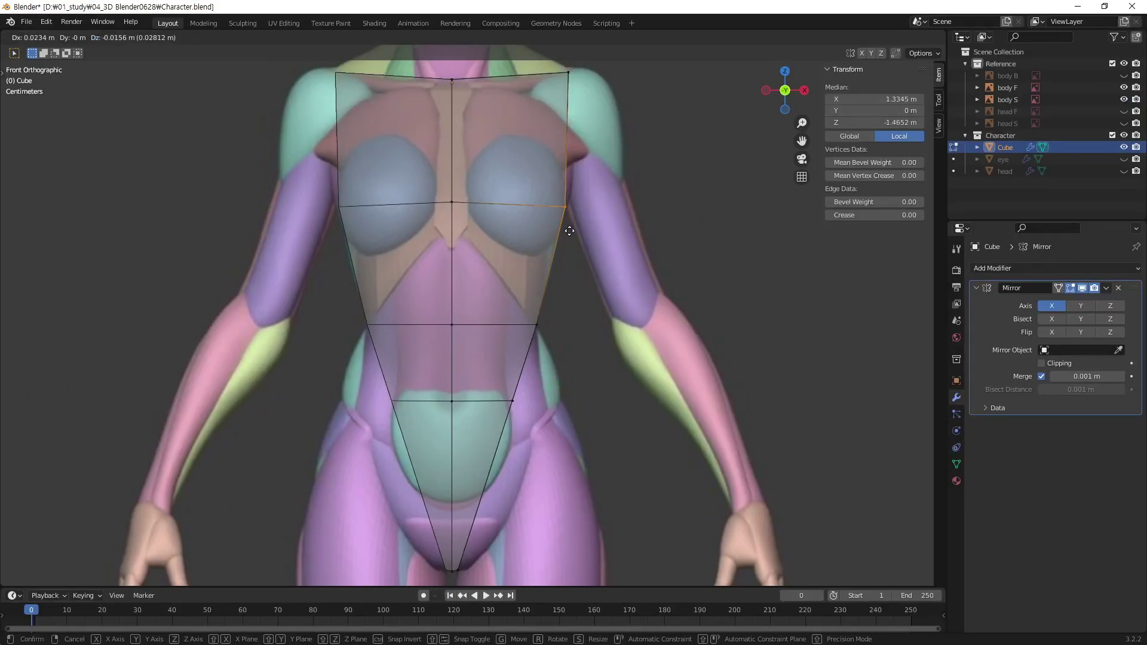
left_click(570, 231)
key("g")
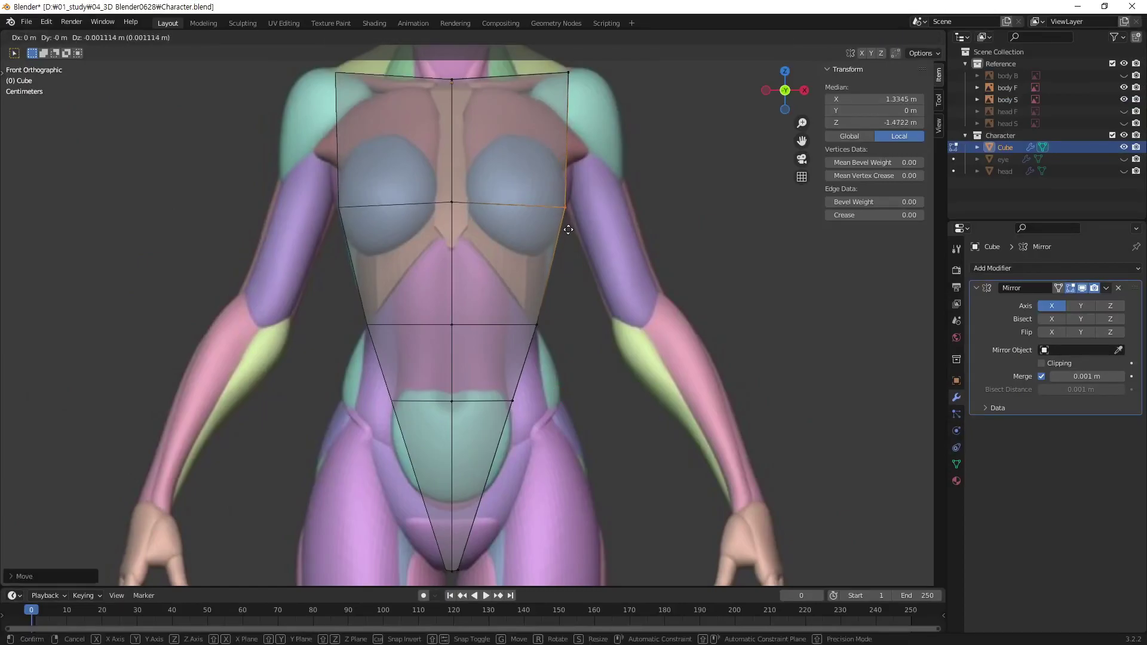
left_click(568, 231)
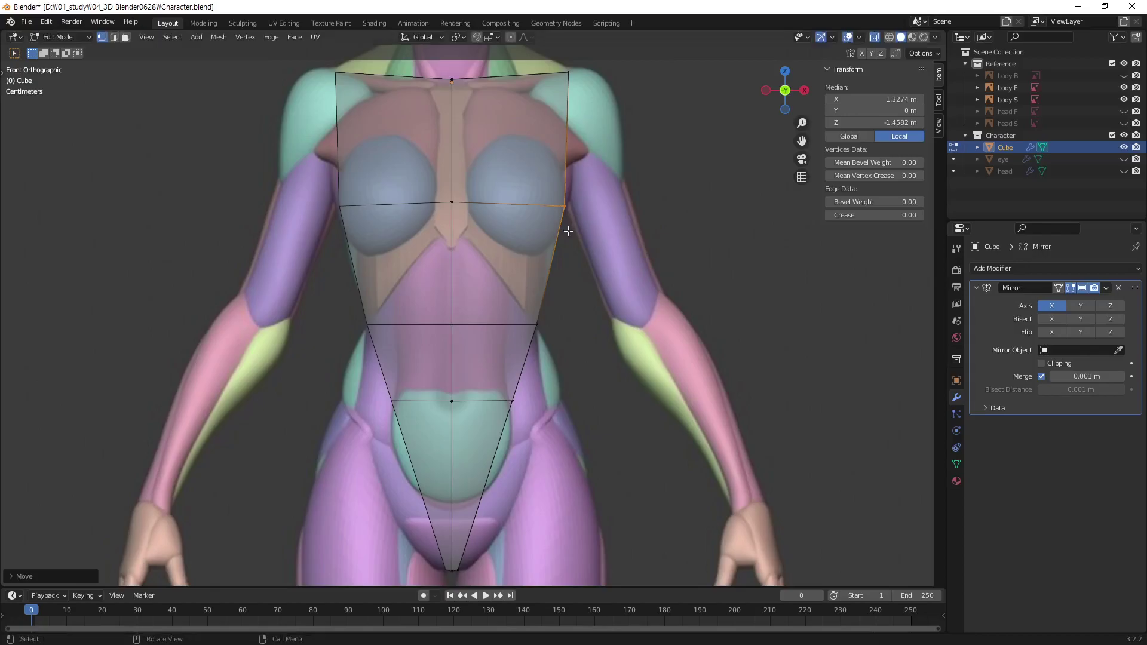
Push the lower side vertex out to the hip outline, then clear the selection
left_click(513, 401)
key("g")
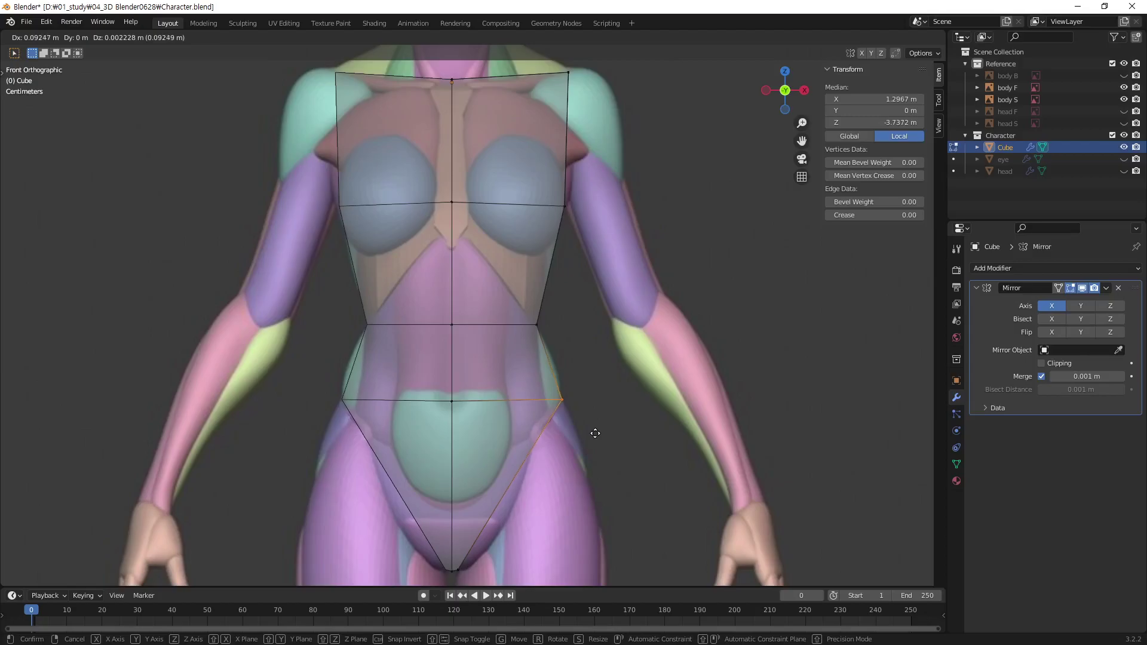
left_click(595, 433)
scroll(592, 429, "down", 1)
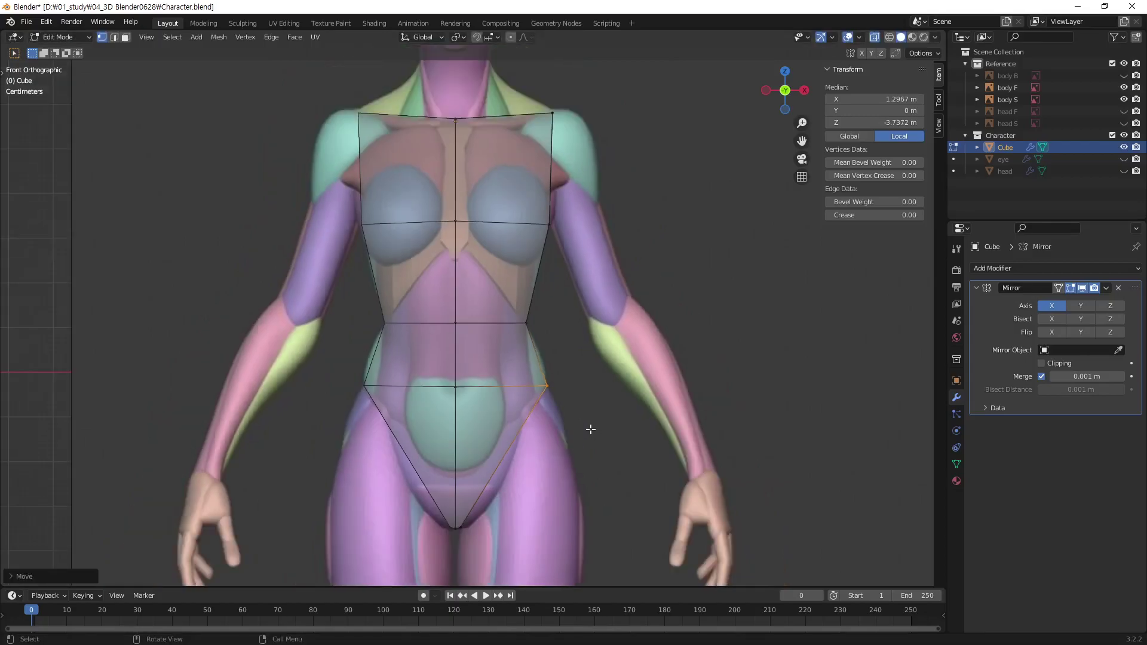
left_click(554, 378, "shift")
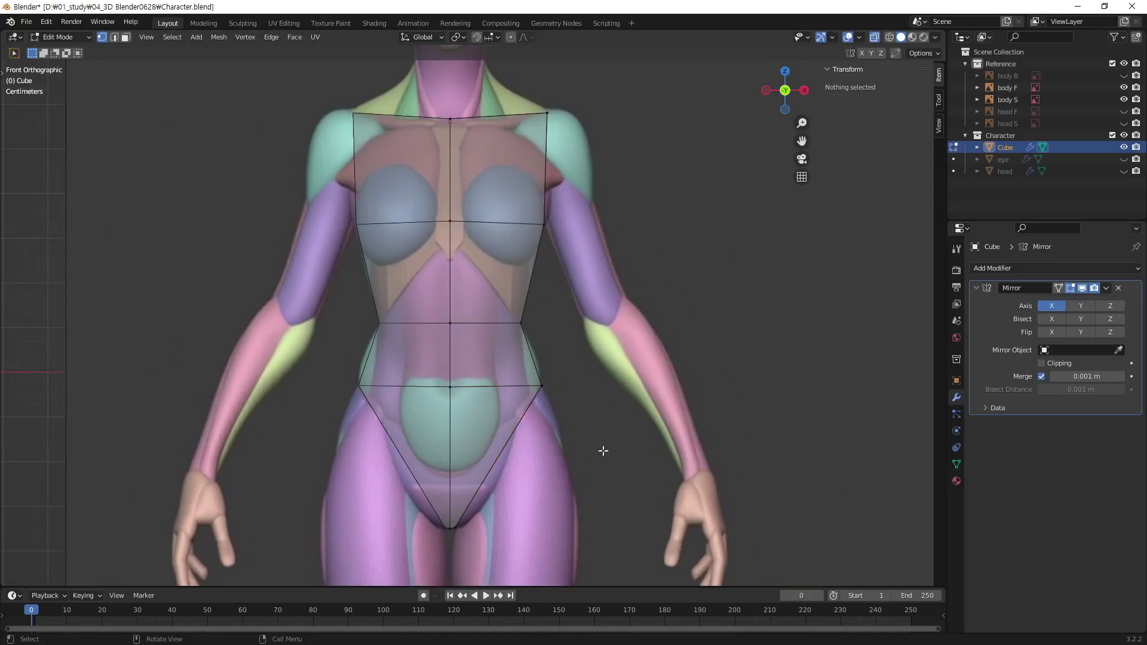
Add a centred loop across the lower torso and push its side edge to the hip
key("ctrl+r")
left_click(501, 458)
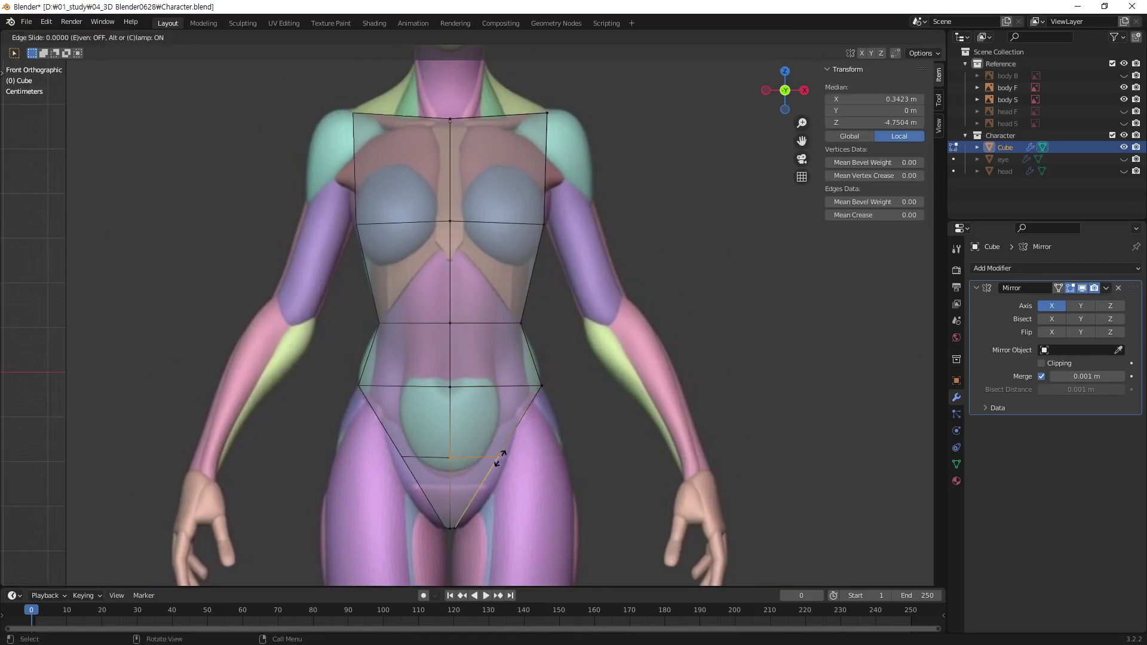
right_click(500, 459)
left_click(489, 469)
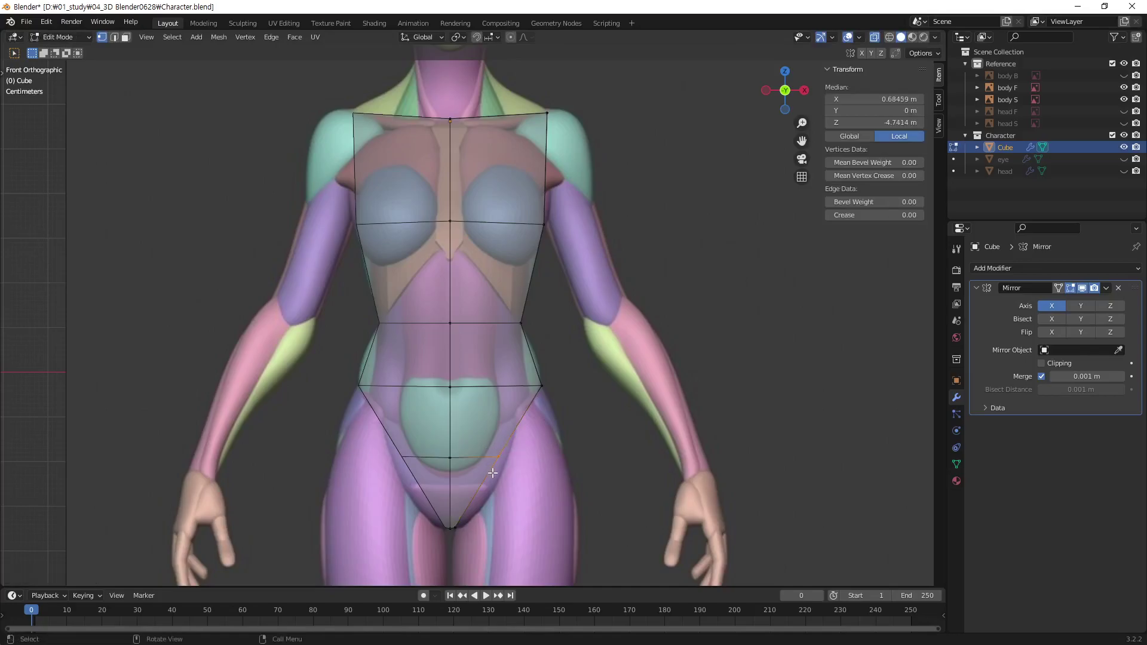
key("g")
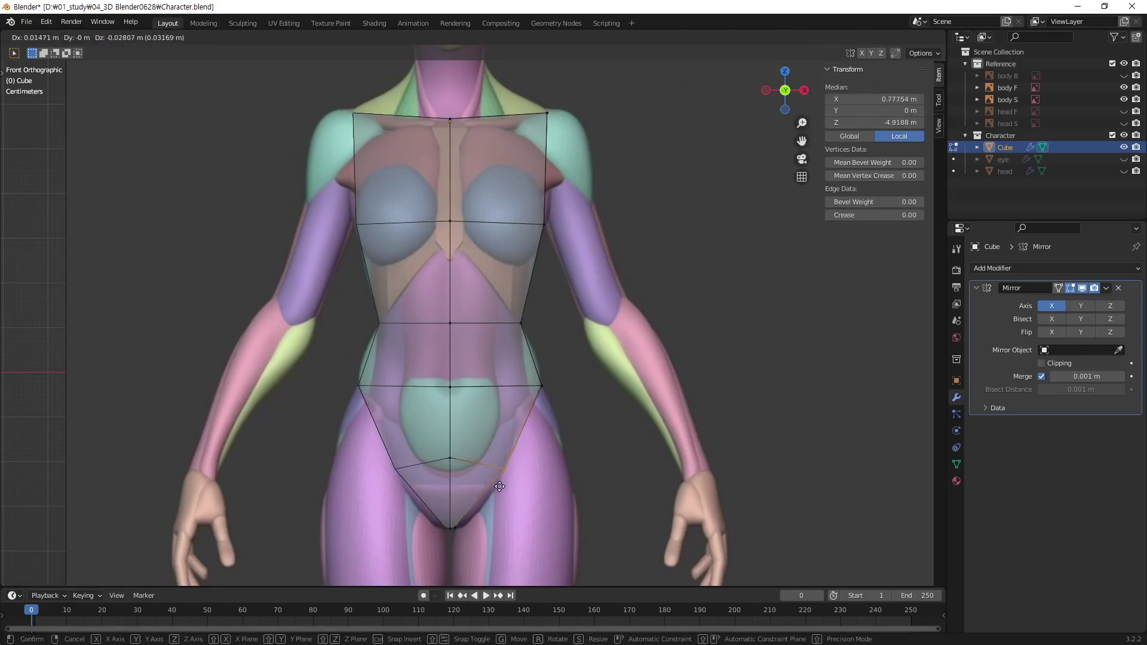
left_click(500, 486)
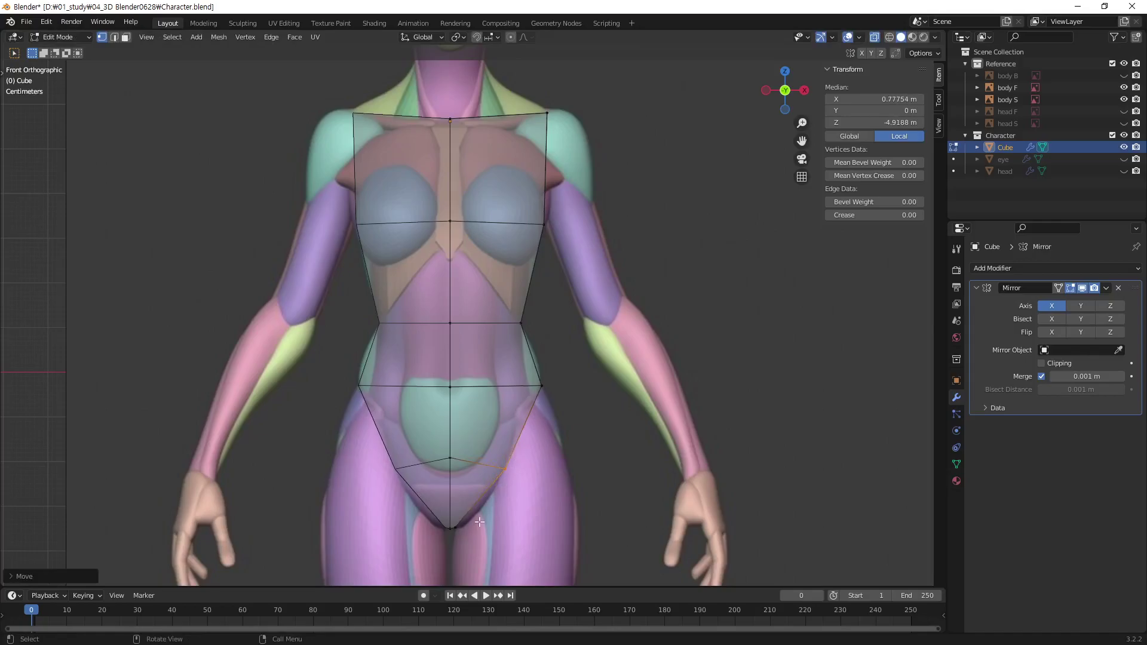
Lower the bottom centre crotch vertex along Z, then clear the selection
left_click(450, 459)
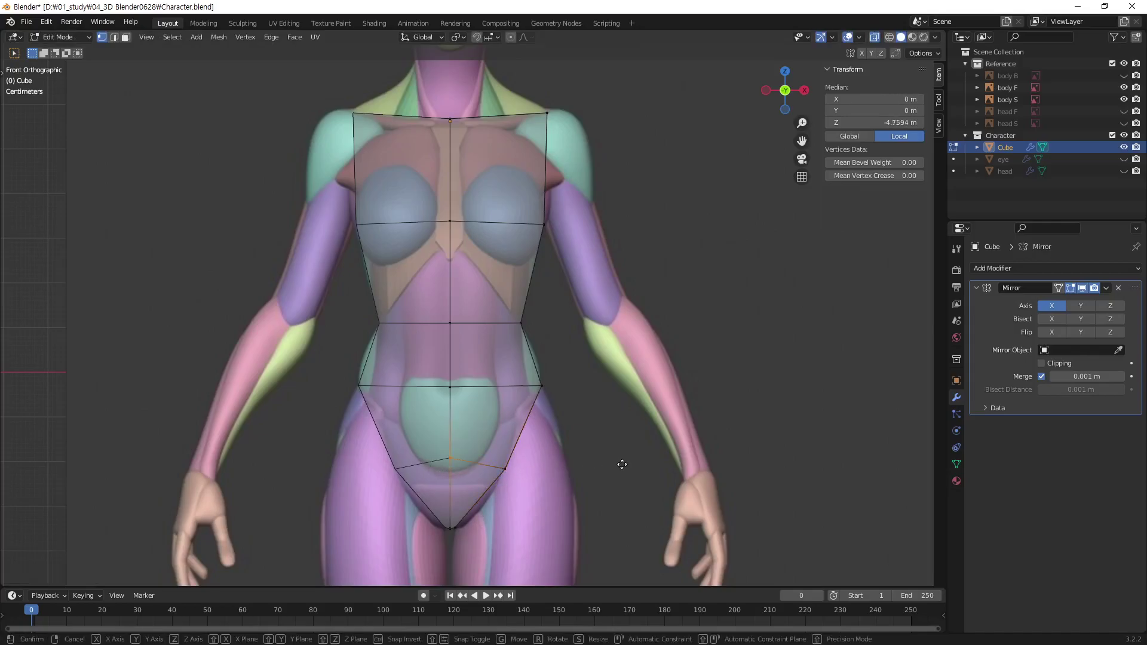
key("g")
key("z")
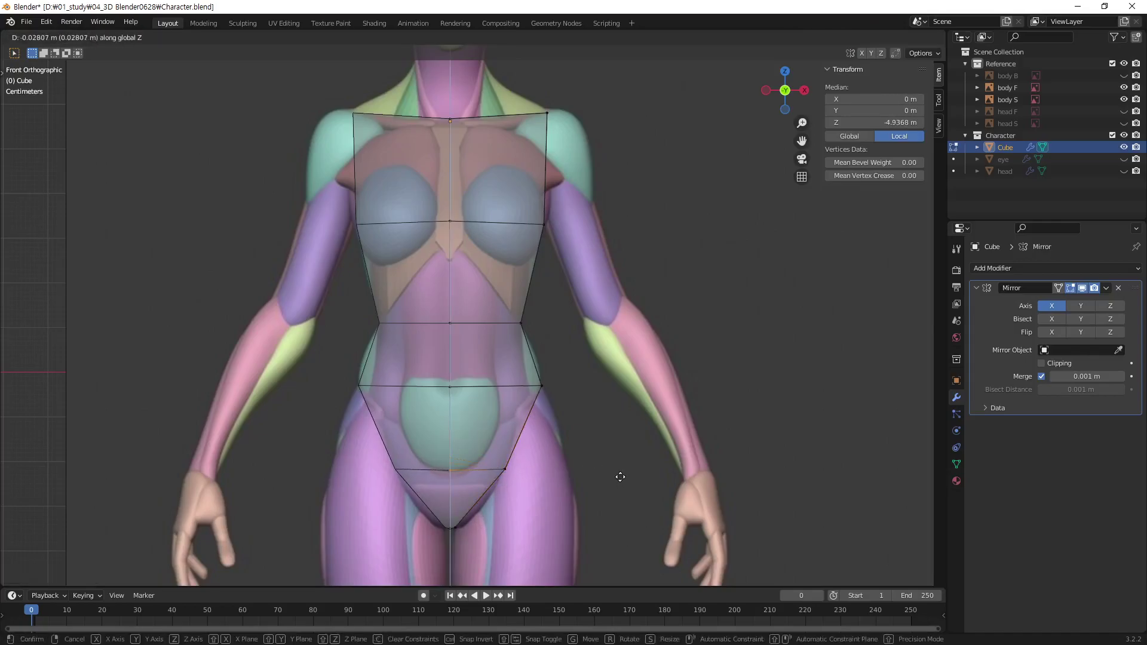
left_click(620, 477)
left_click(802, 459)
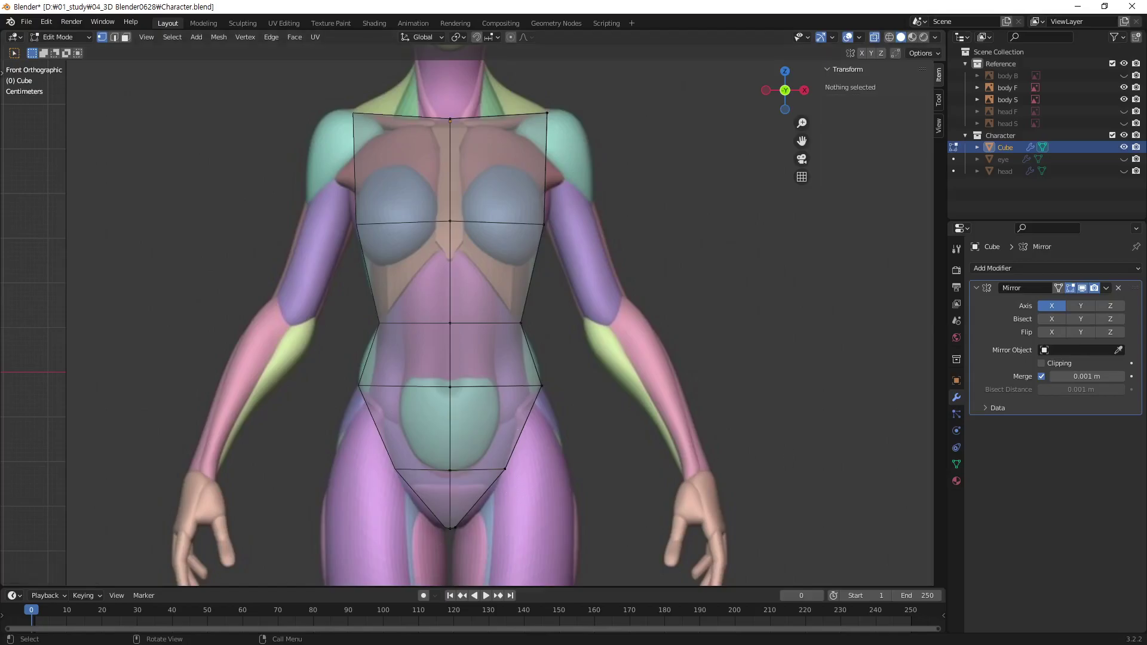
Split the viewport into front and right-side views, both framed on the torso
right_click(947, 198)
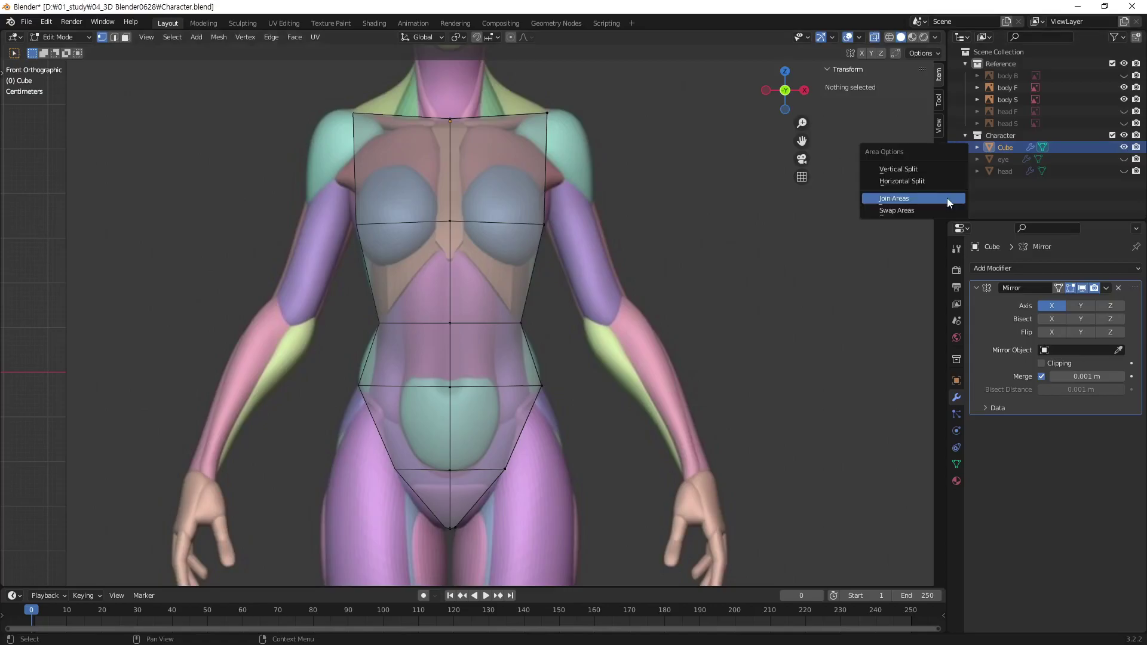
left_click(950, 172)
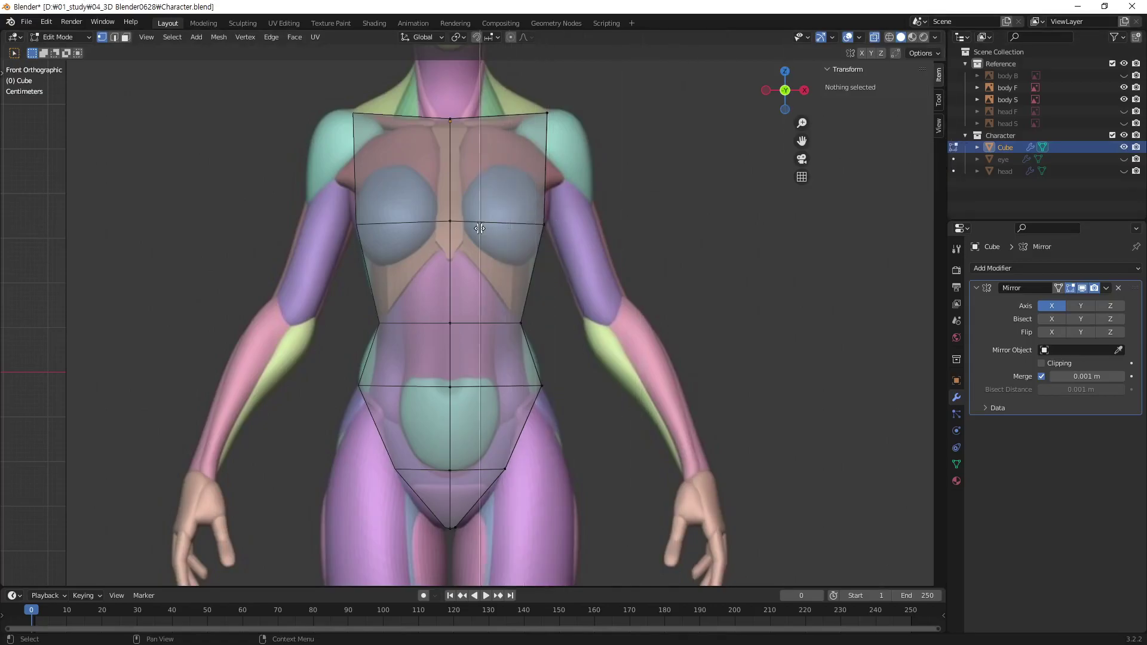
left_click(480, 239)
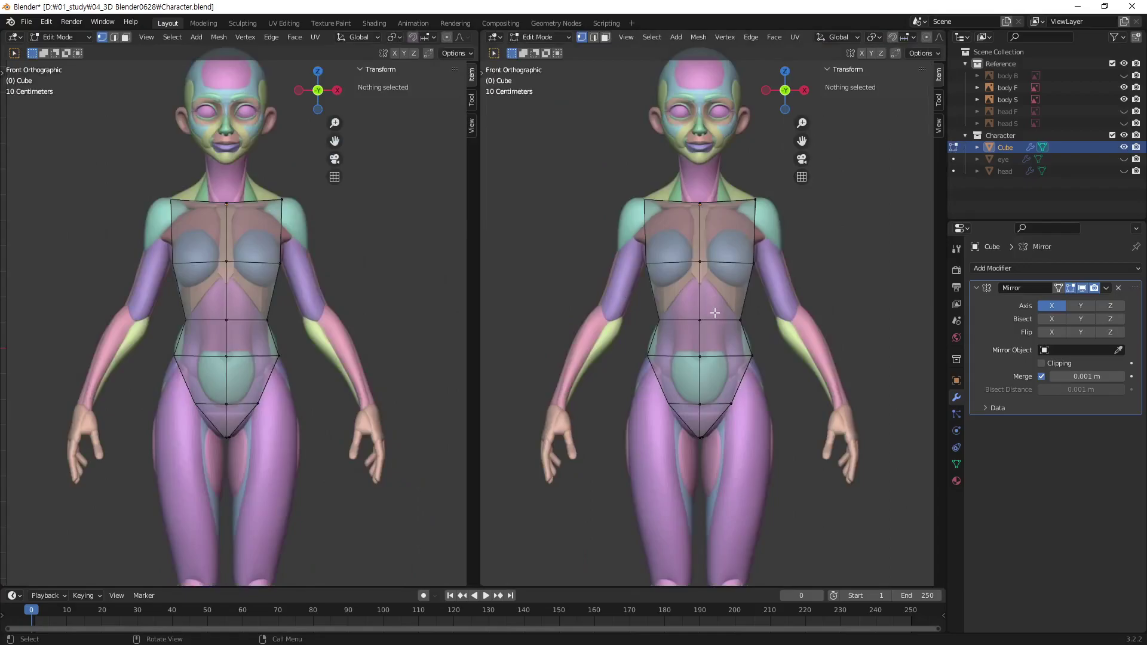
key("KP_3")
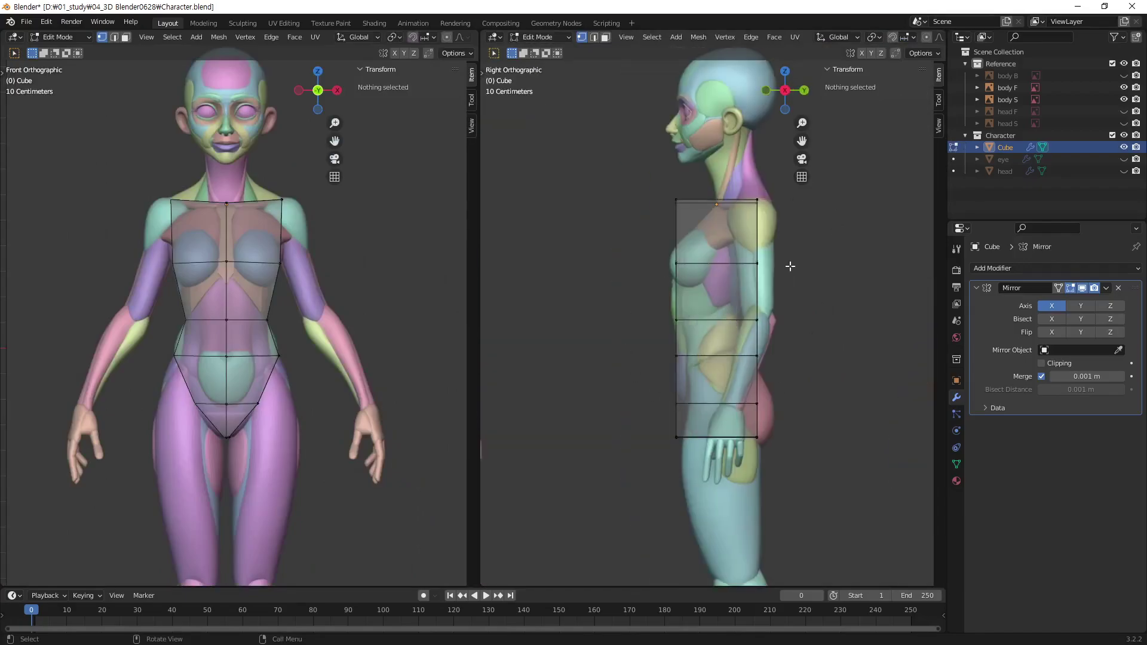
scroll(746, 333, "up", 2)
middle_click_drag(729, 305, 604, 322, "shift")
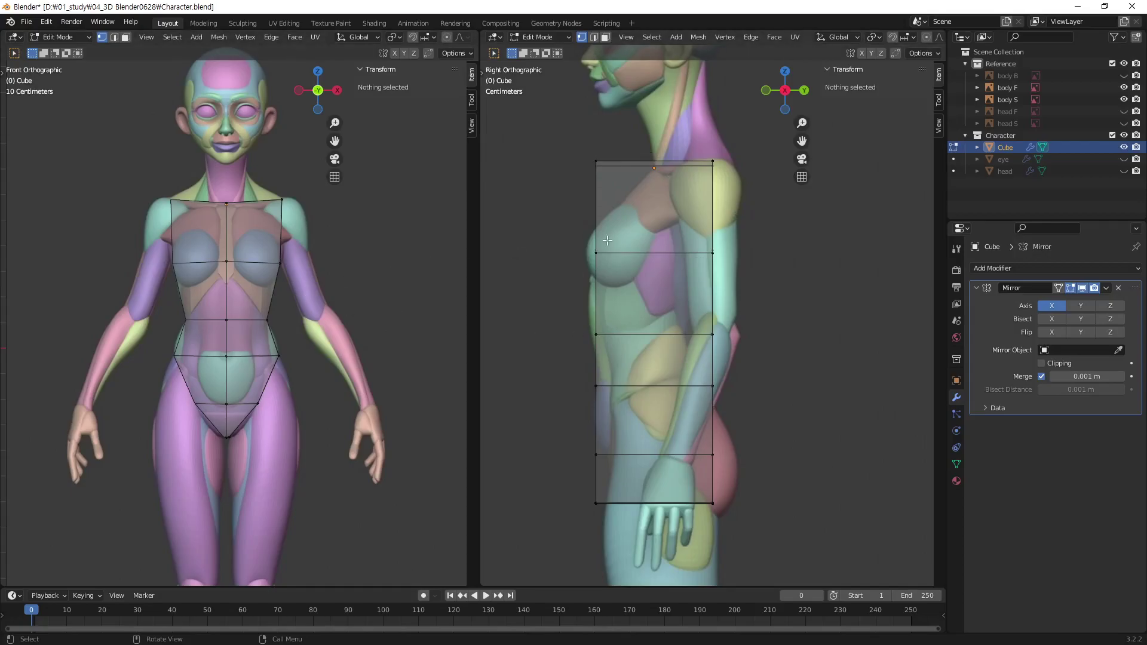
middle_click_drag(212, 336, 228, 312, "shift")
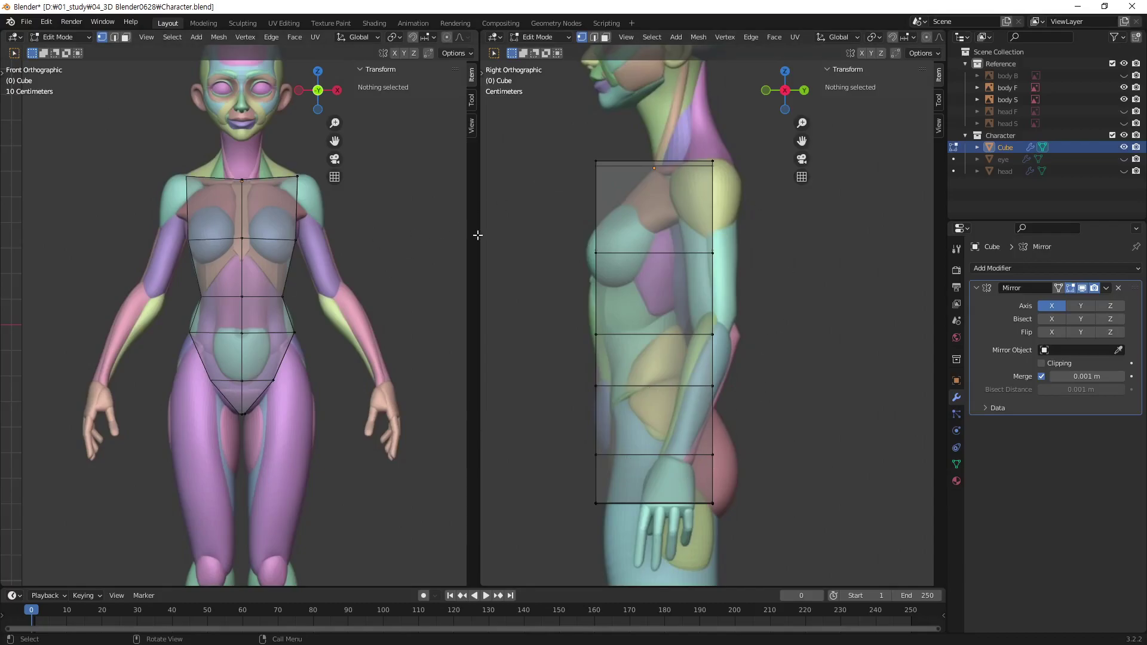
scroll(653, 364, "up", 1)
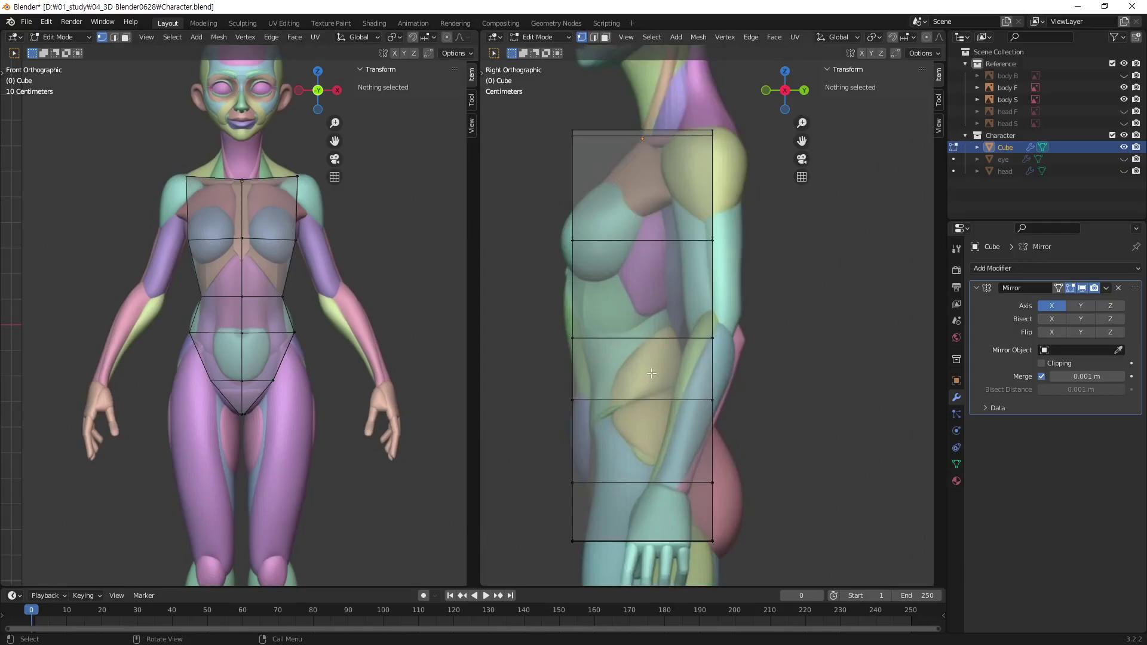
Pull the cage's front waist and lower-belly edges in to the belly profile
left_click(568, 399, "alt")
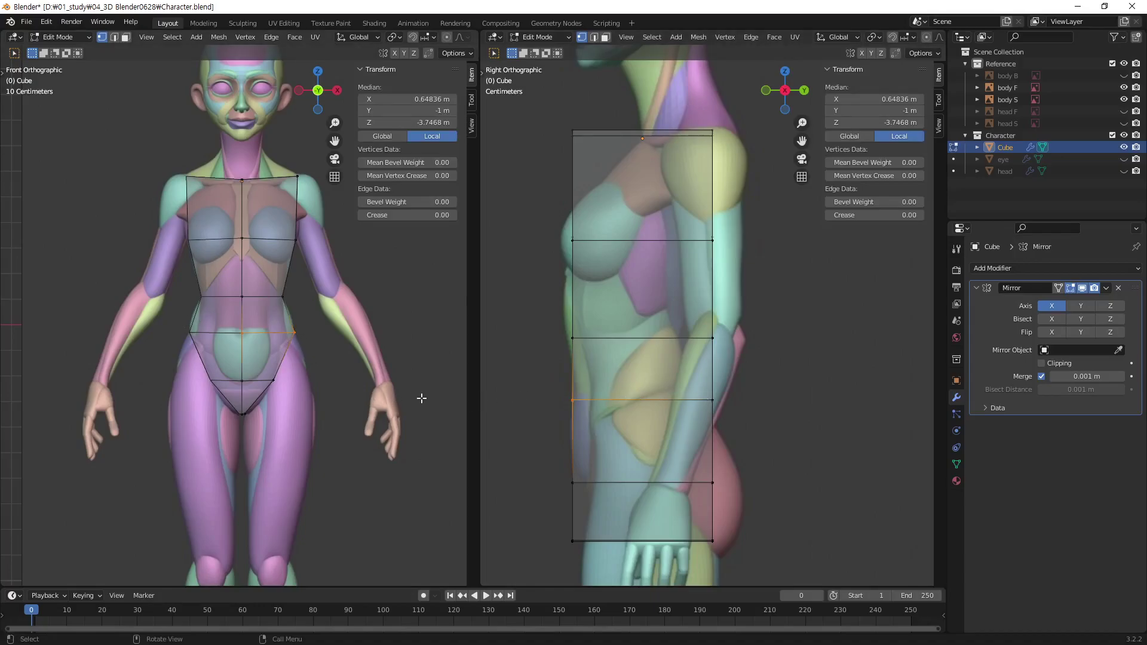
scroll(687, 407, "up", 1)
scroll(658, 430, "up", 1)
scroll(717, 407, "up", 2)
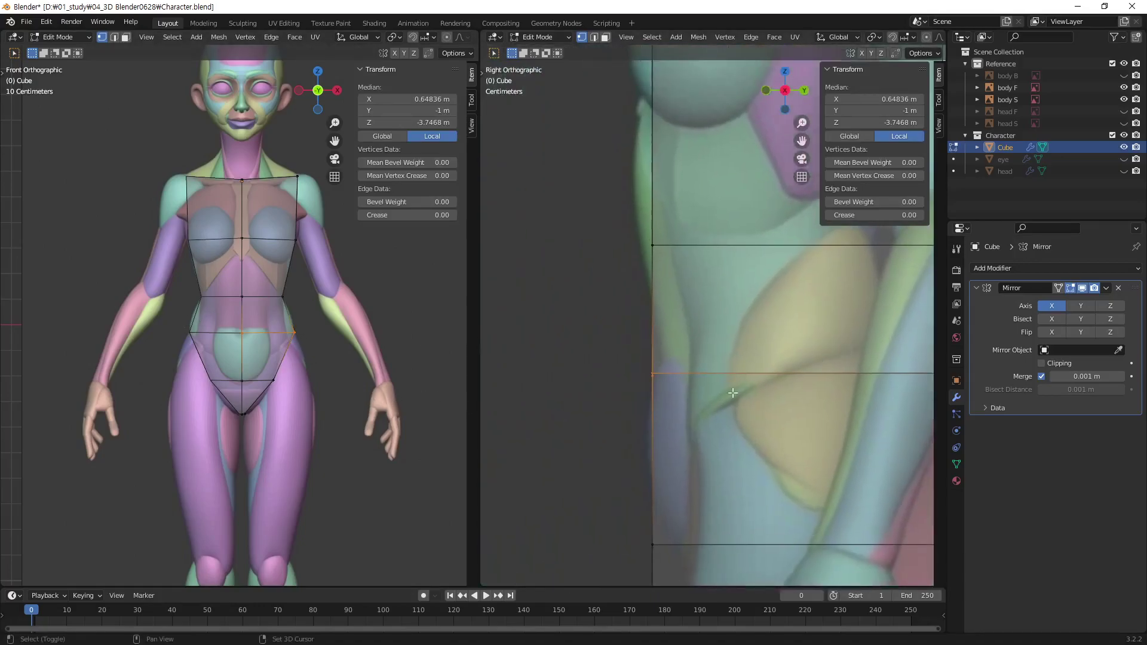
left_click_drag(651, 394, 656, 398)
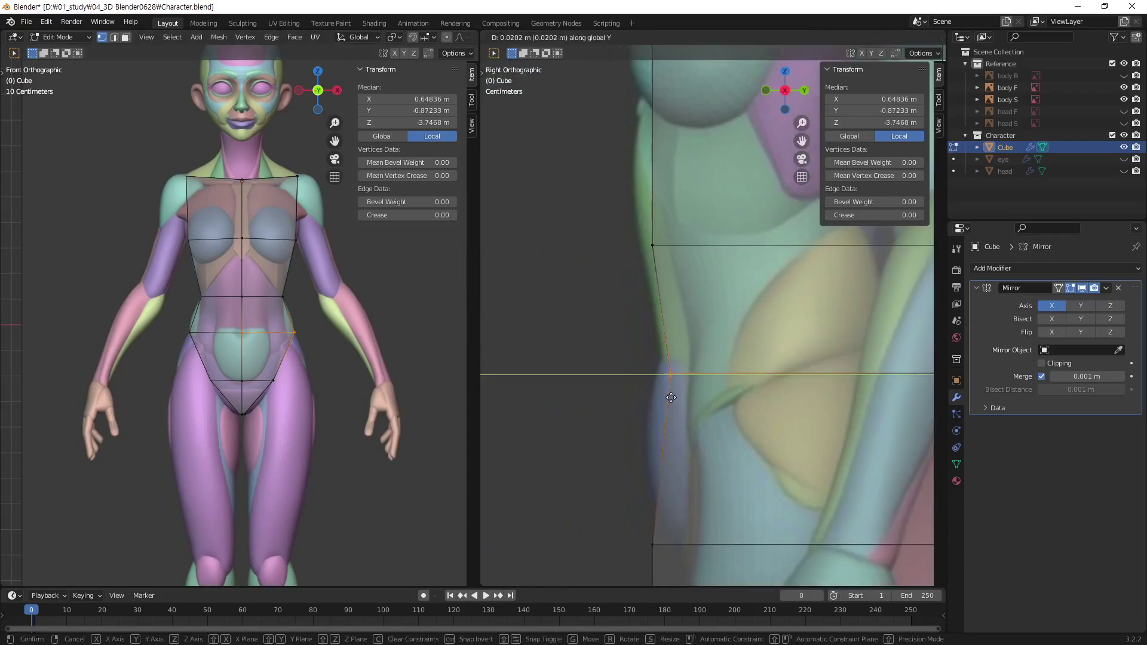
scroll(656, 399, "down", 1)
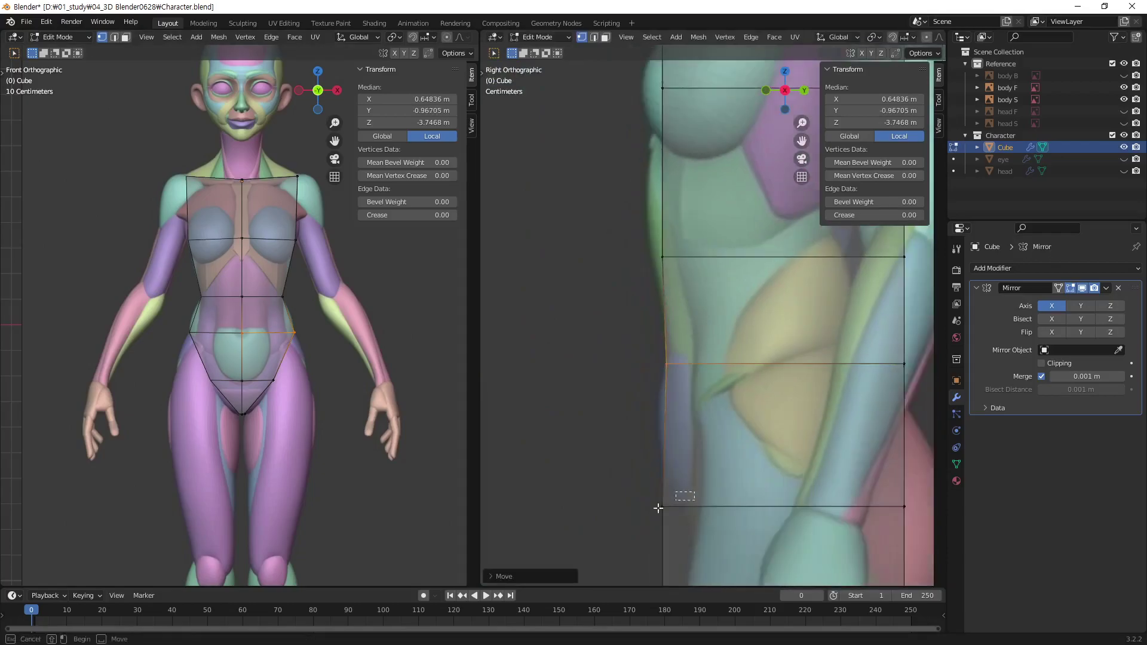
left_click(661, 515, "alt")
left_click_drag(661, 515, 683, 522)
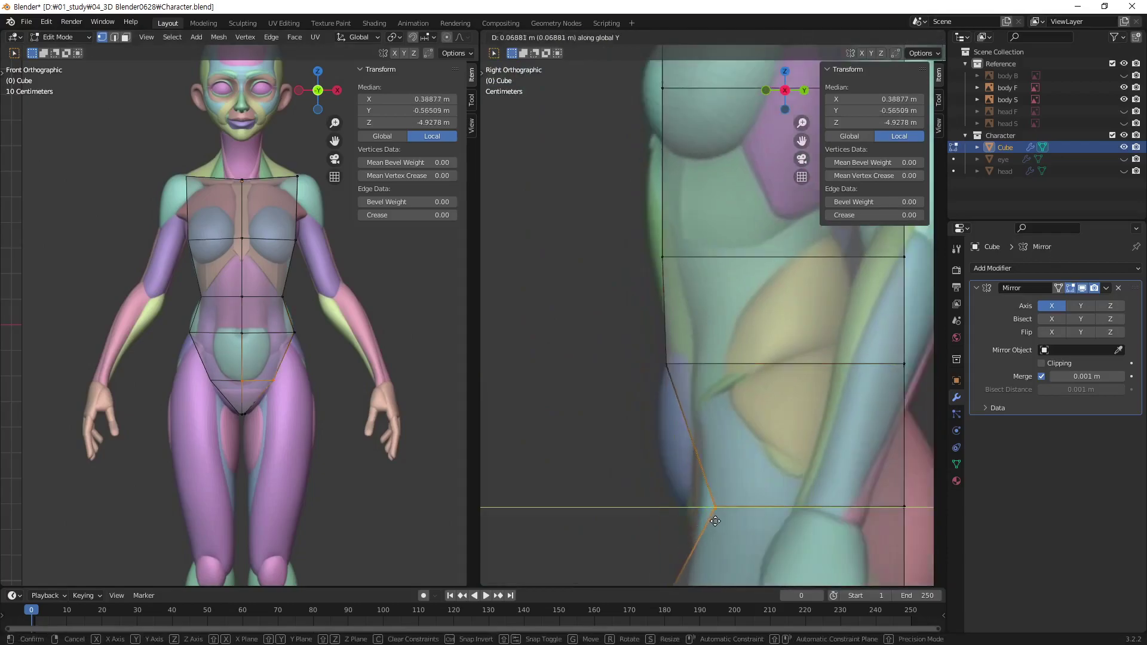
Move the cage's bottom edge front-to-back along Y in side view
scroll(625, 364, "down", 5, "shift")
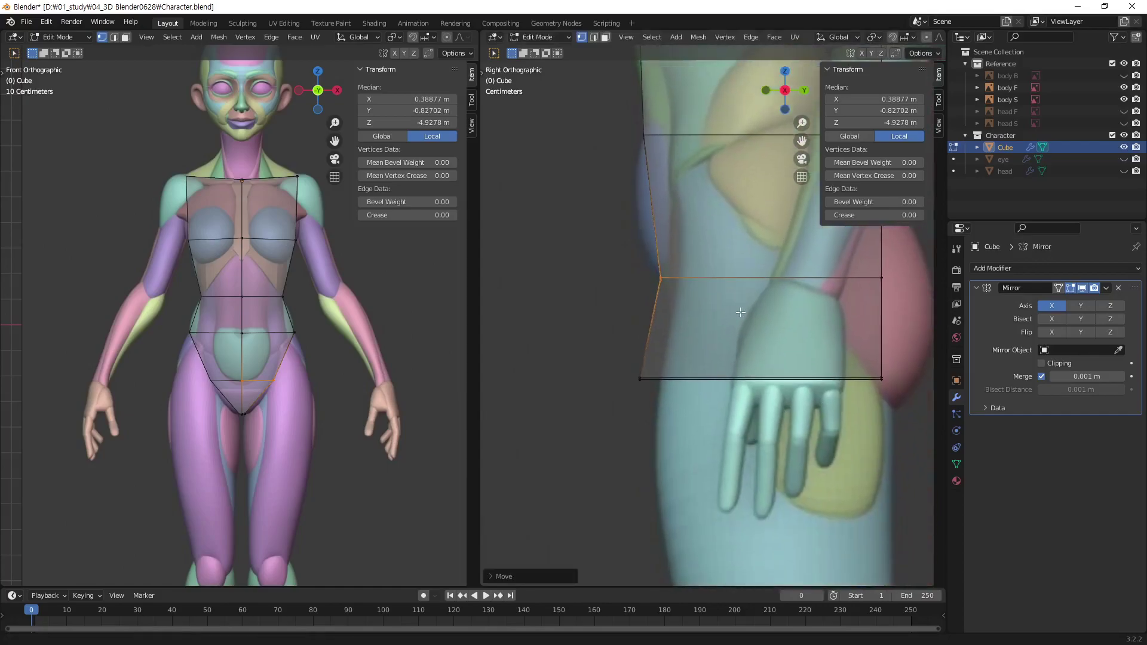
left_click(697, 429, "alt")
key("g")
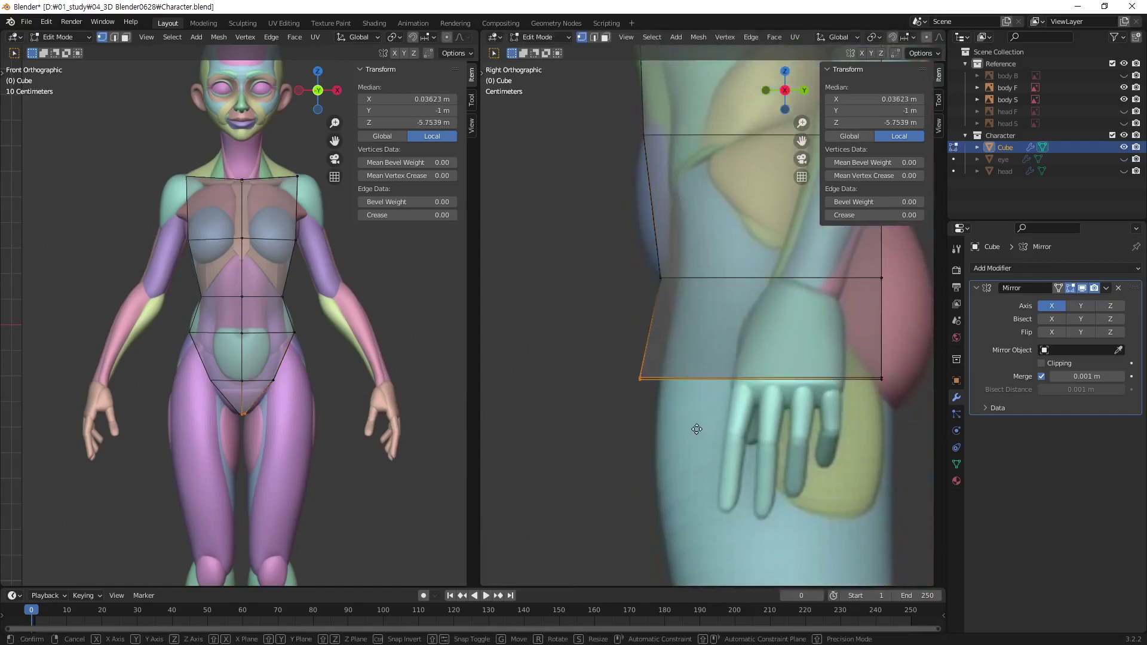
key("y")
left_click(825, 420)
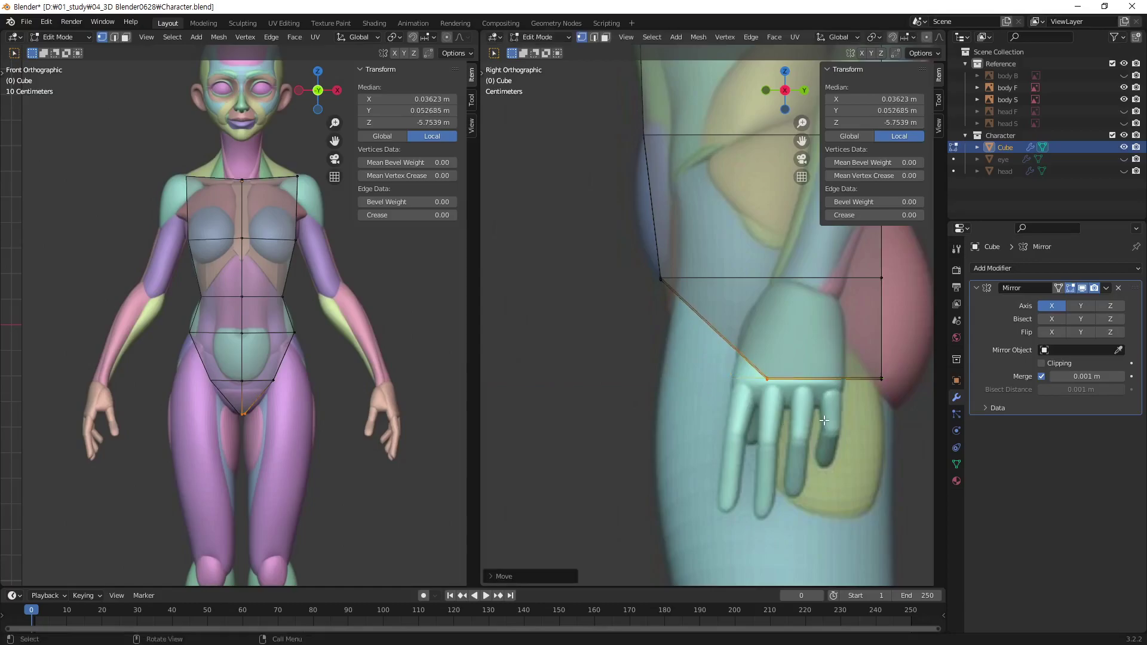
scroll(801, 430, "down", 2)
scroll(781, 445, "up", 3, "shift")
Move the bottom back vertex along Y onto the buttock outline, then deselect
left_click(741, 475)
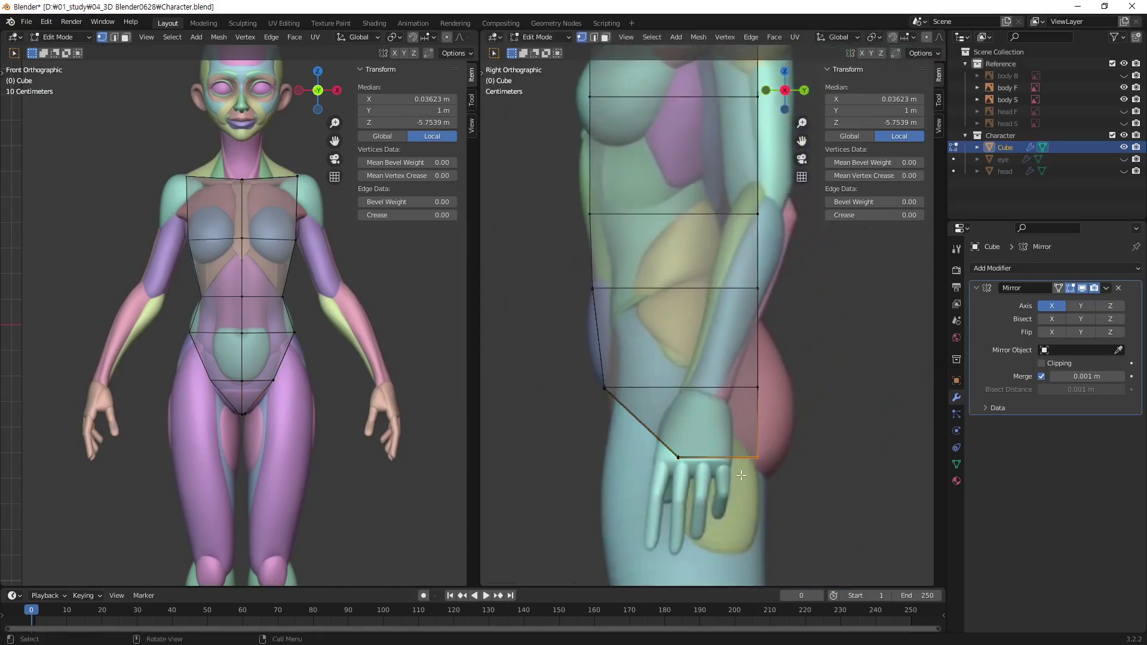
key("g")
key("y")
left_click(713, 485)
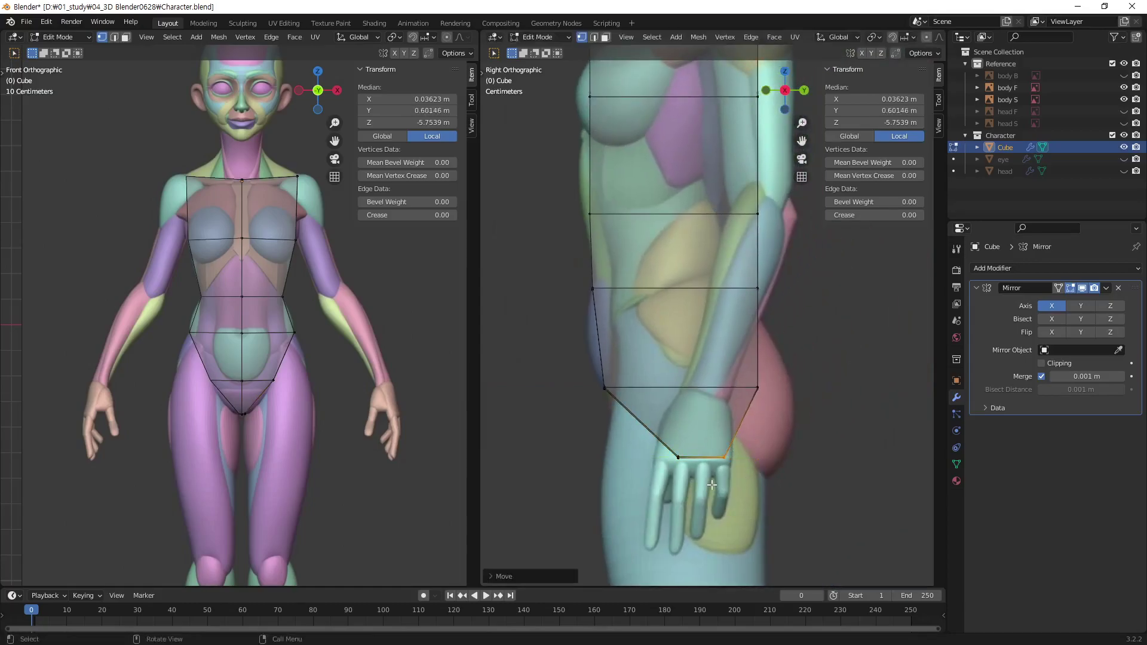
middle_click_drag(800, 397, 766, 416, "shift")
key("g")
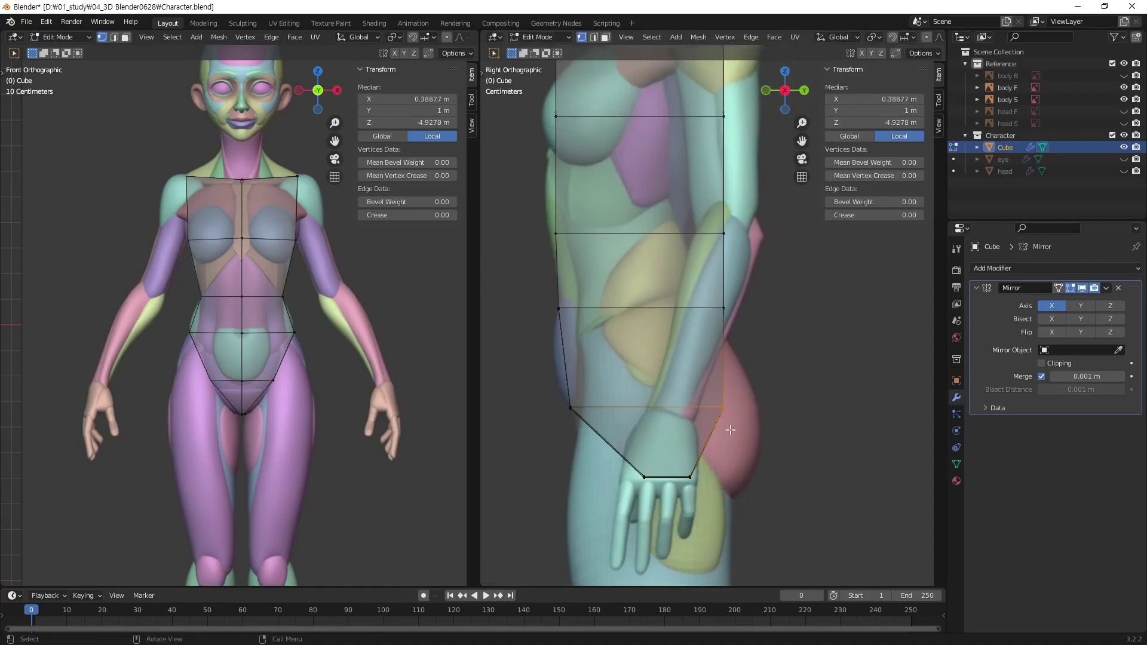
key("y")
right_click(750, 439)
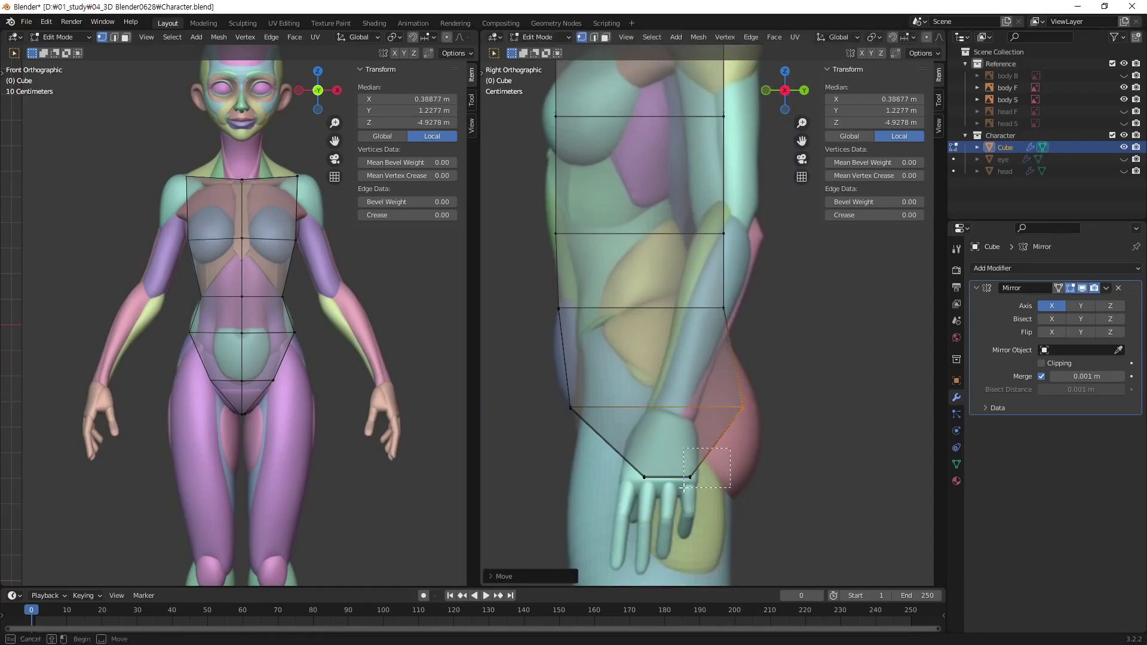
key("g")
key("y")
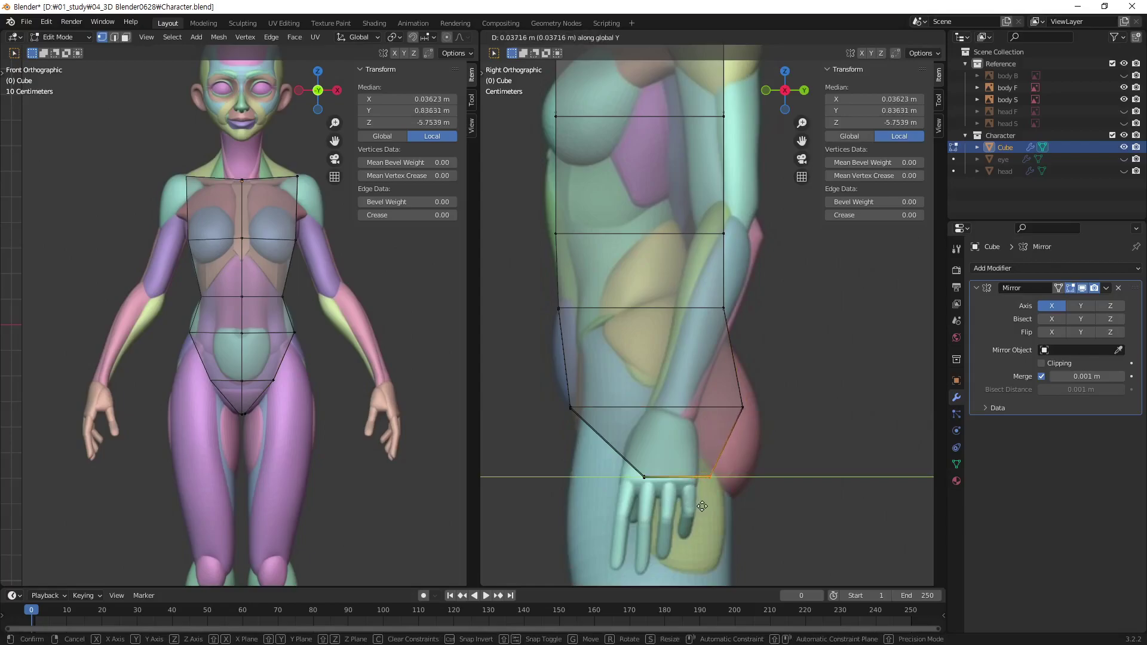
left_click(662, 485)
left_click(805, 486)
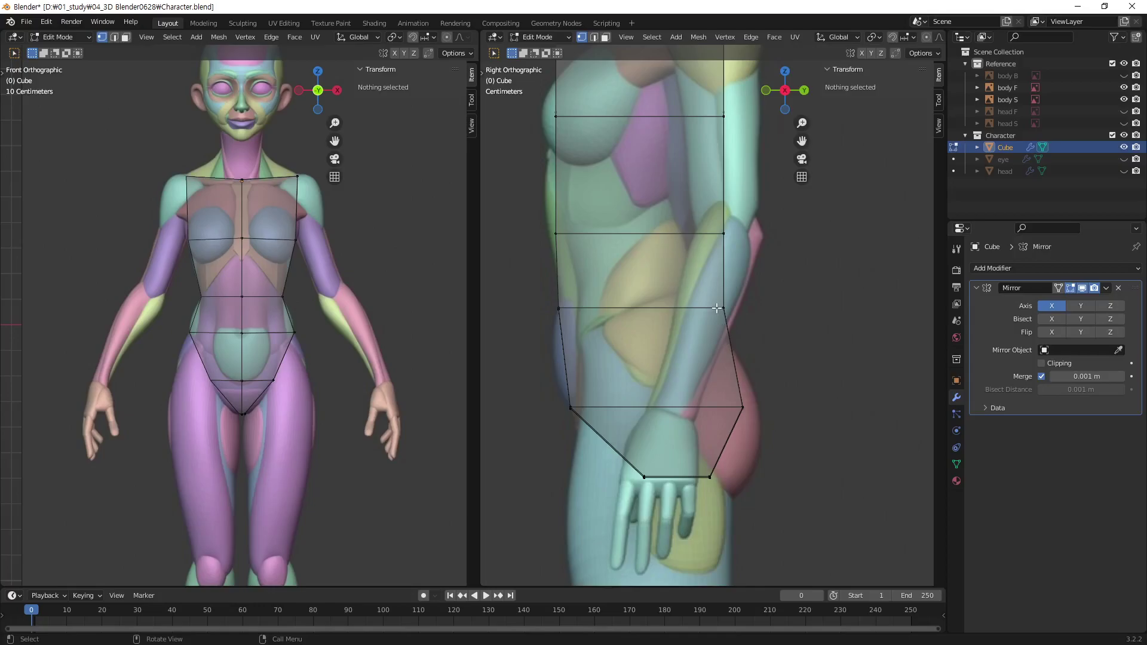
Nudge the back waist vertex slightly inward along Y in side view
middle_click_drag(693, 299, 661, 391, "shift")
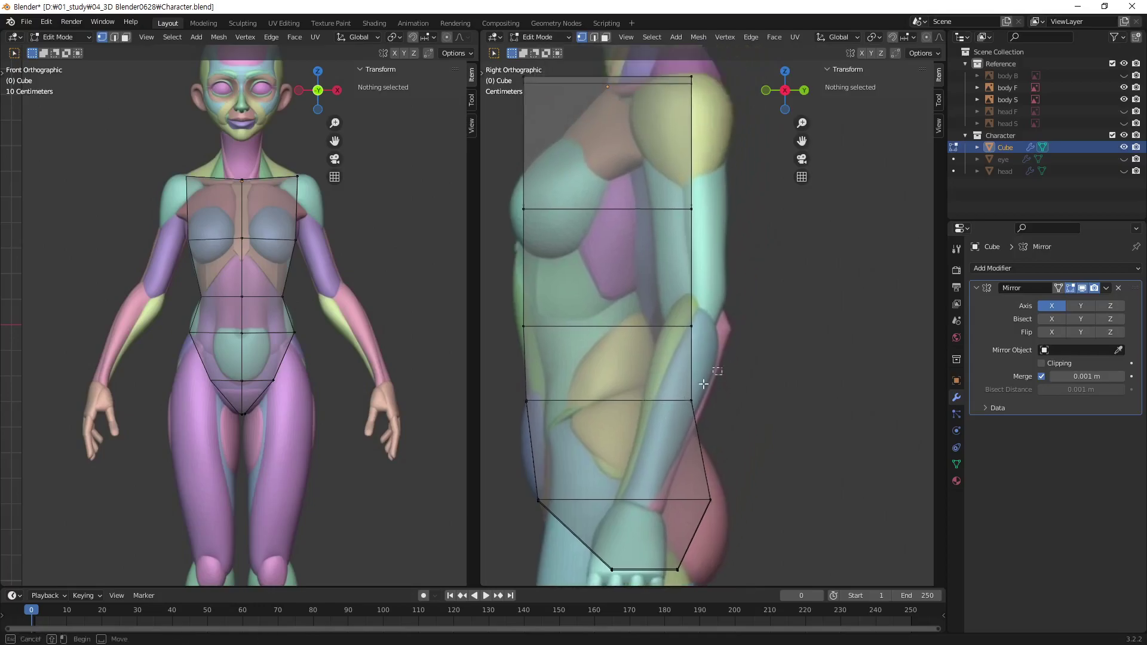
left_click(727, 407)
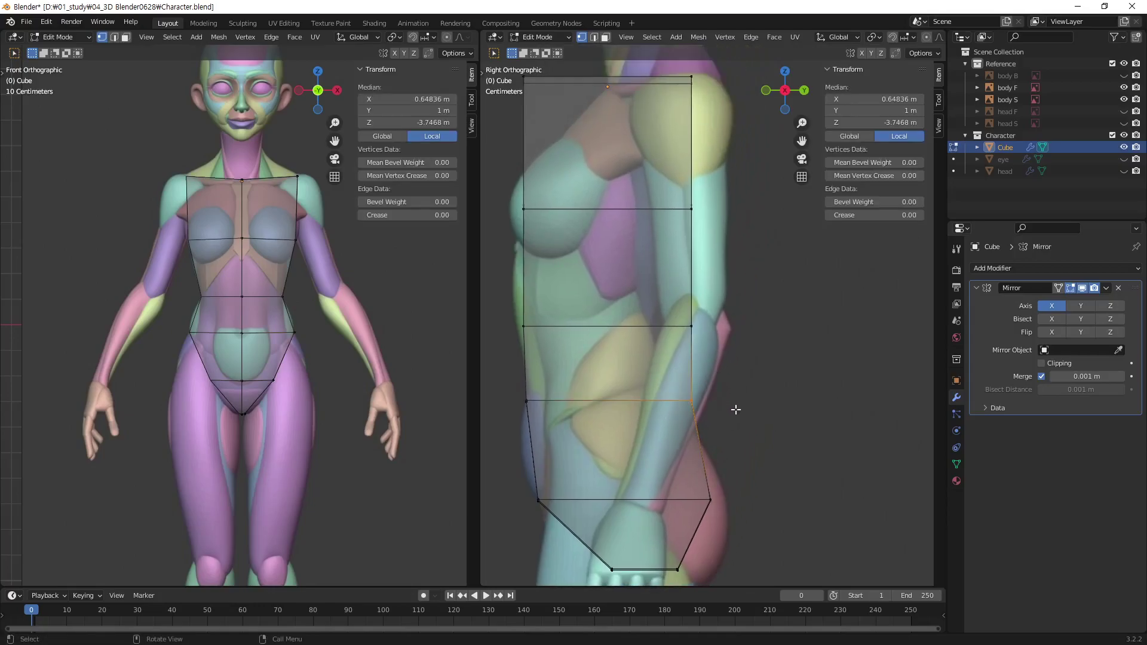
key("g")
key("y")
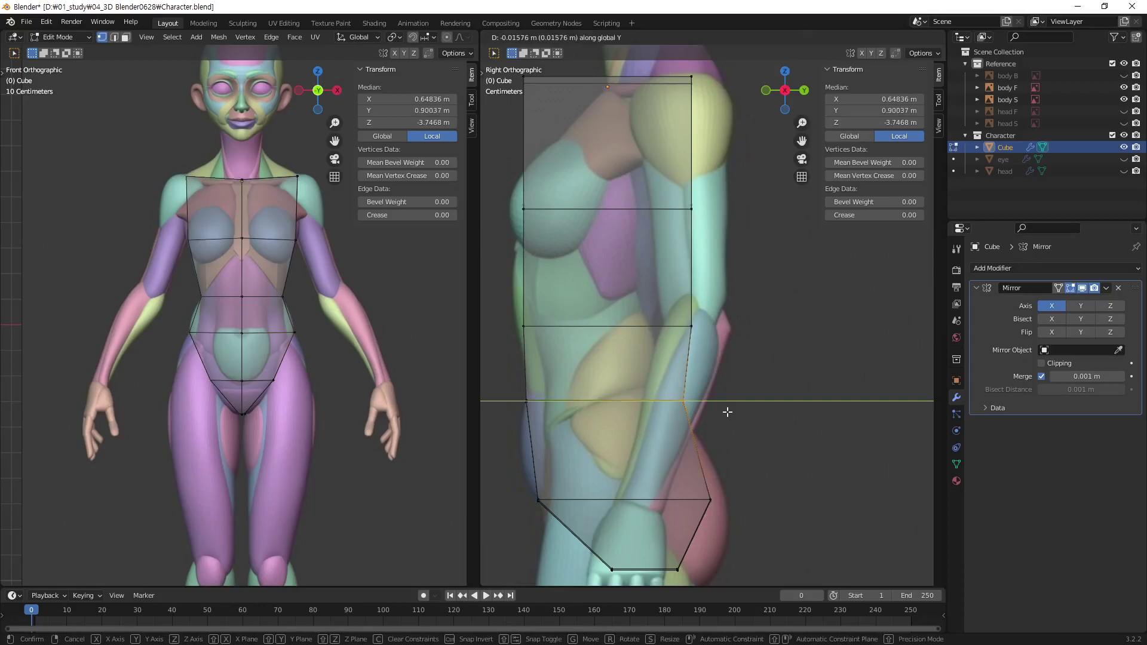
left_click(727, 413)
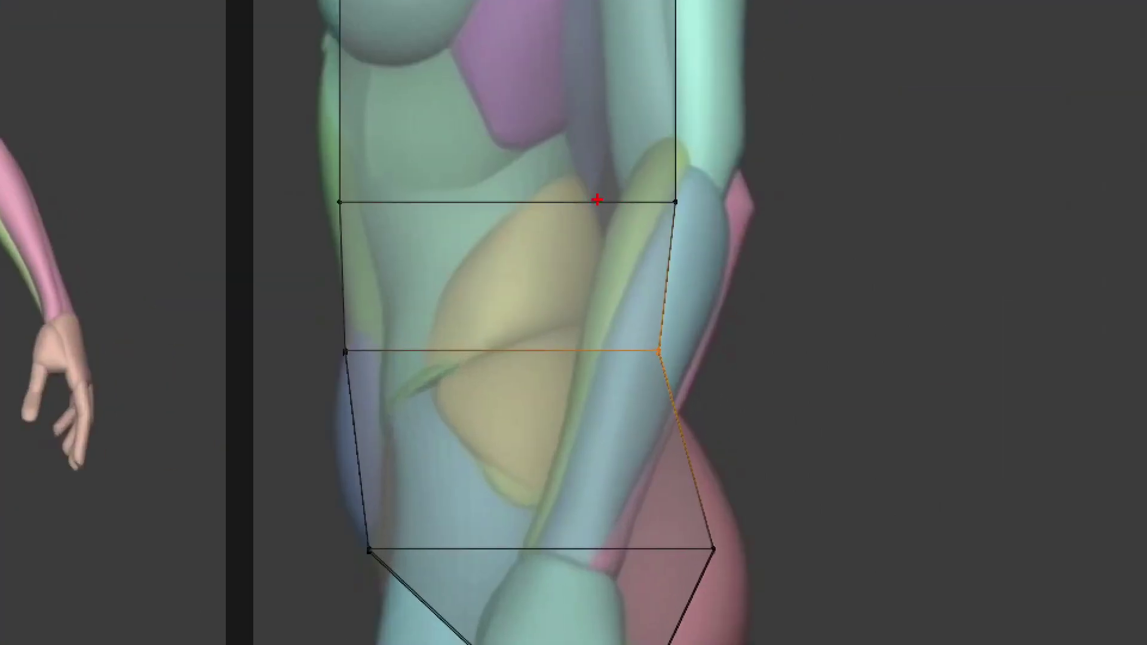
mouse_move(622, 132)
left_mouse_down()
mouse_move(604, 166)
mouse_move(600, 242)
mouse_move(716, 466)
left_mouse_up()
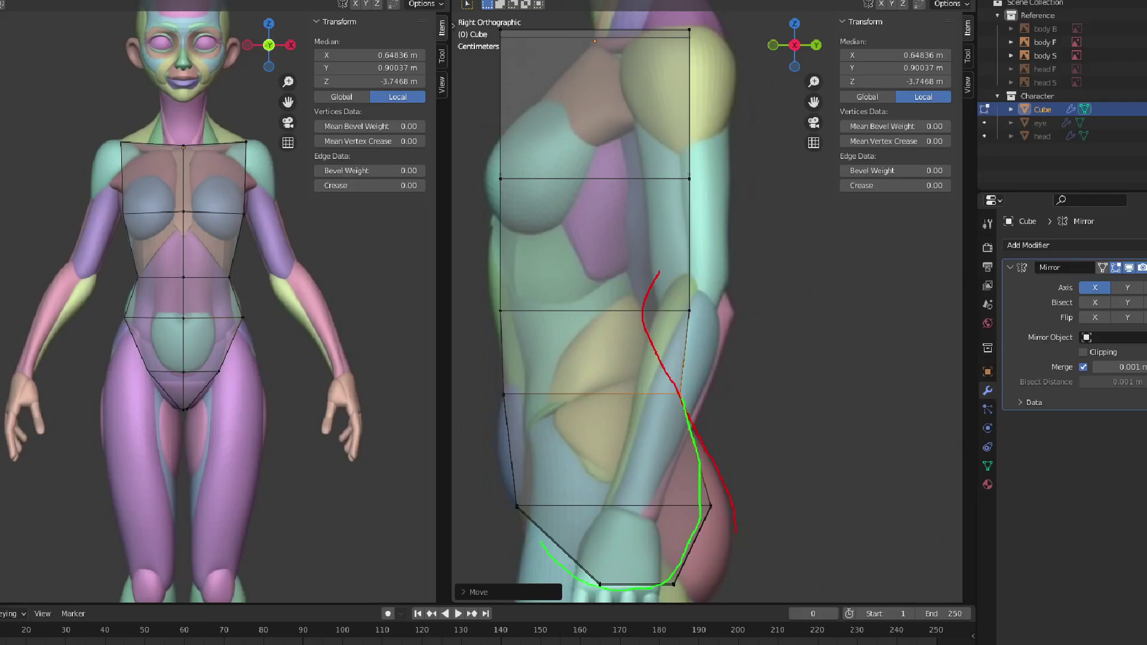
left_click_drag(541, 542, 513, 498)
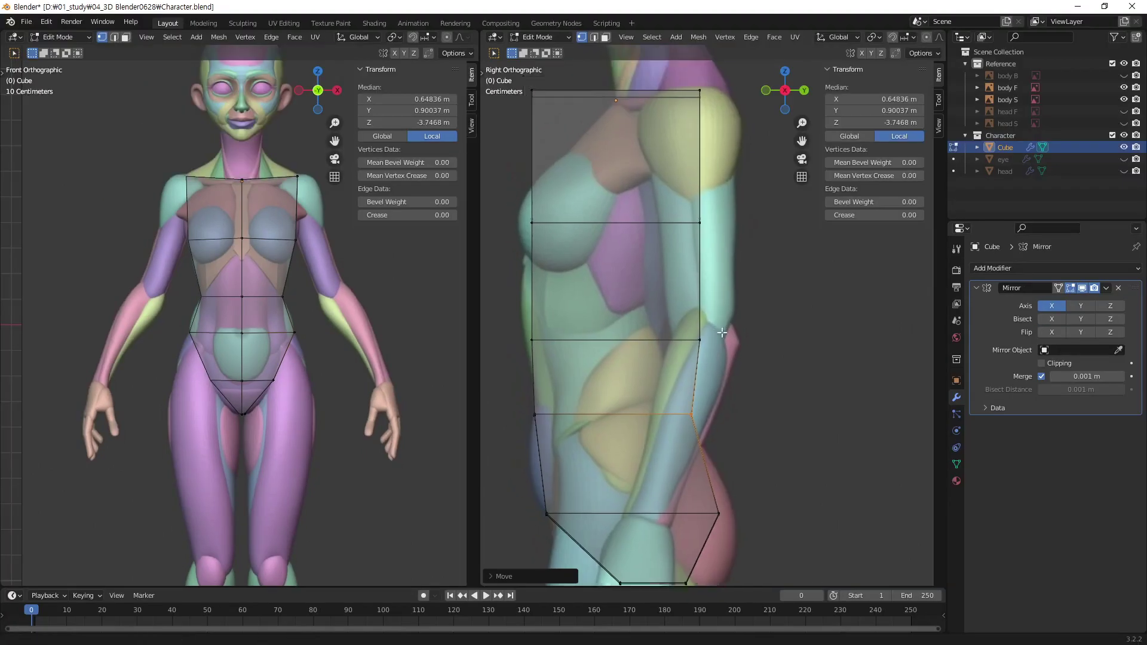
Undo, then pull the back waist edge inward along Y and ease it slightly out
key("ctrl+z")
key("g")
key("y")
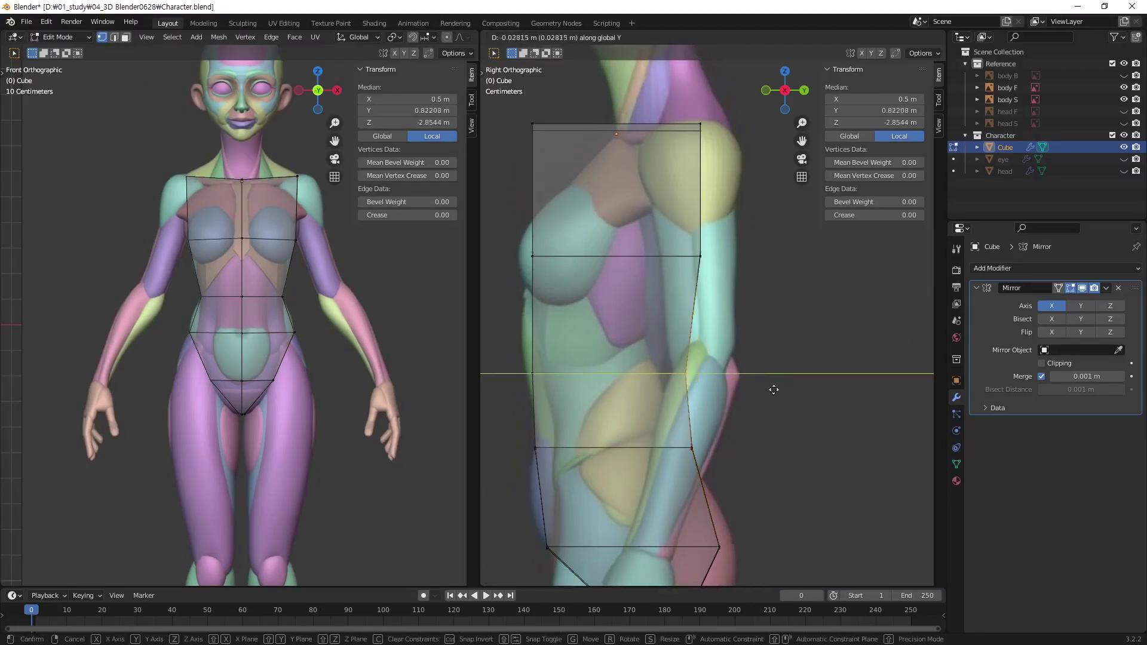
left_click(750, 409)
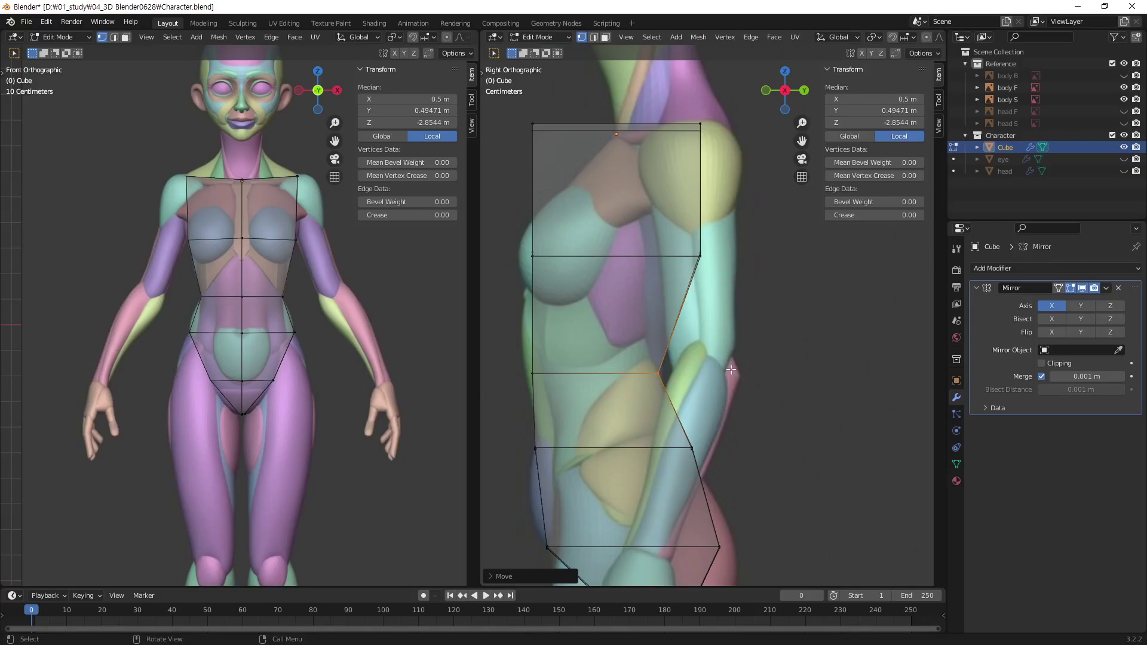
key("g")
key("y")
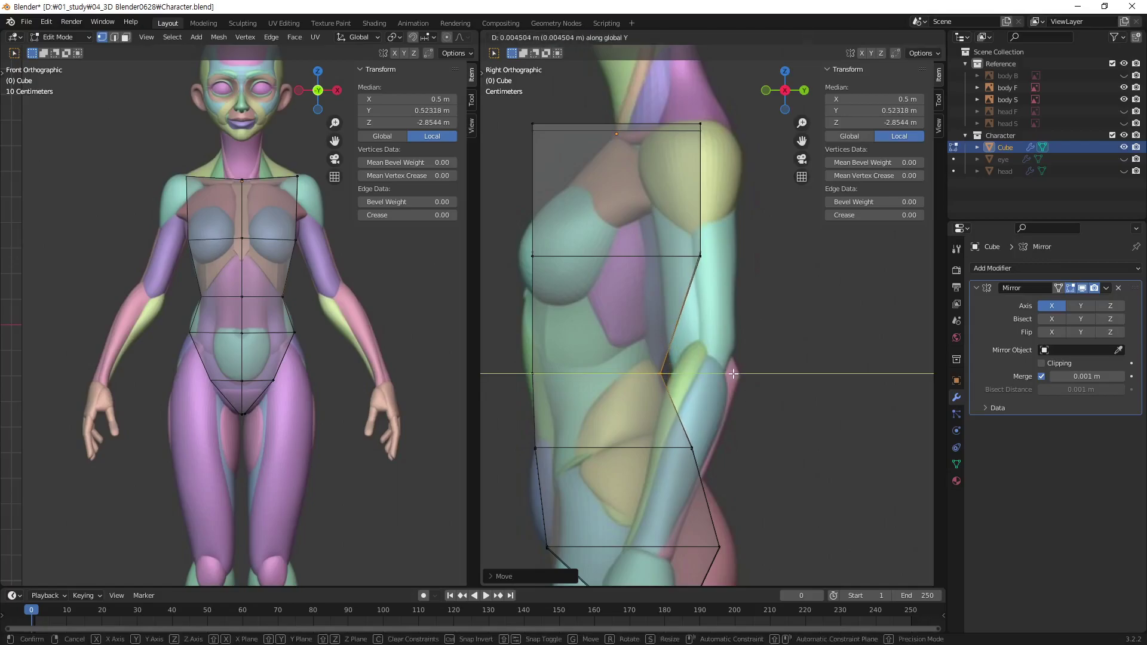
left_click(734, 374)
Adjust the lower back vertex along Y and push the top back corner behind the shoulder
left_click(693, 448)
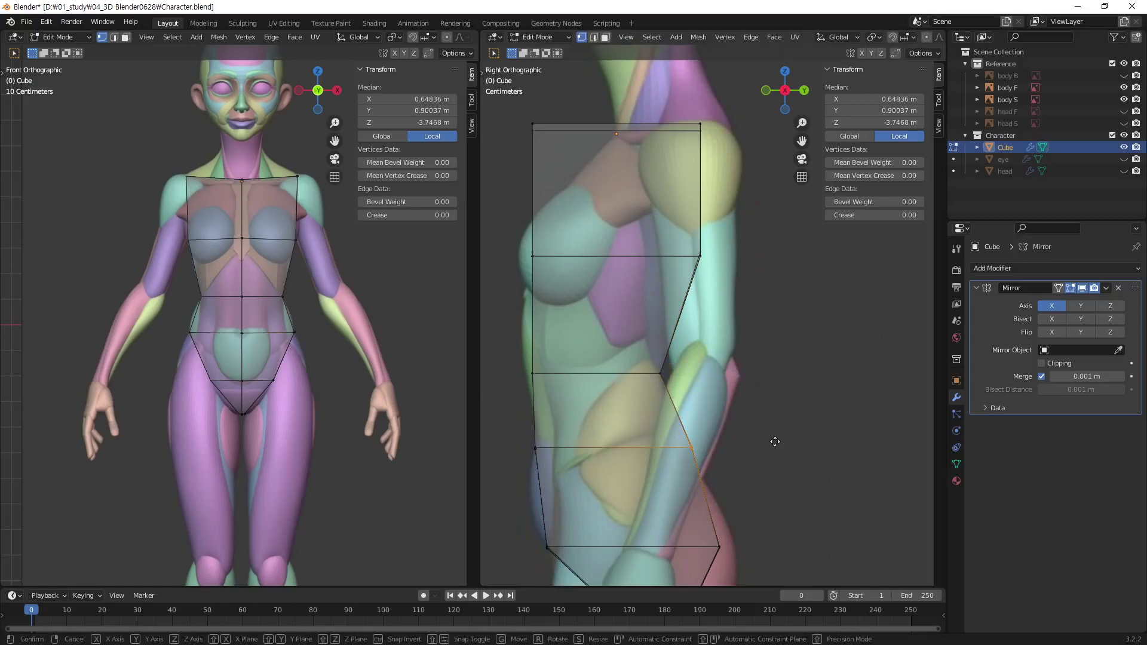
key("g")
key("y")
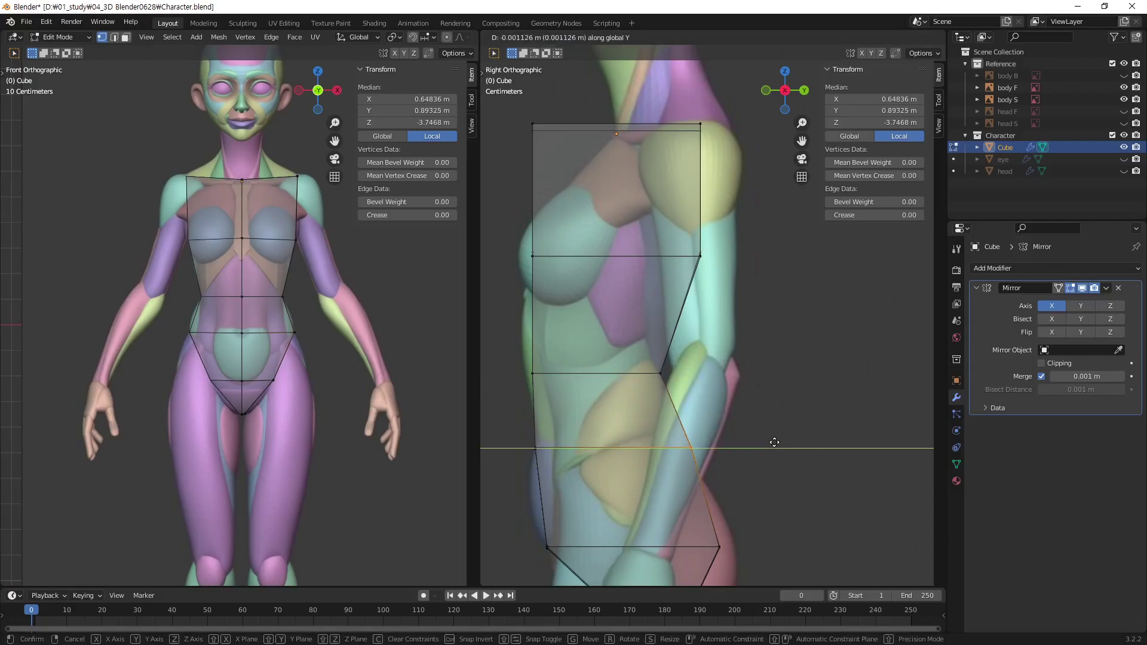
left_click(775, 442)
left_click(701, 256)
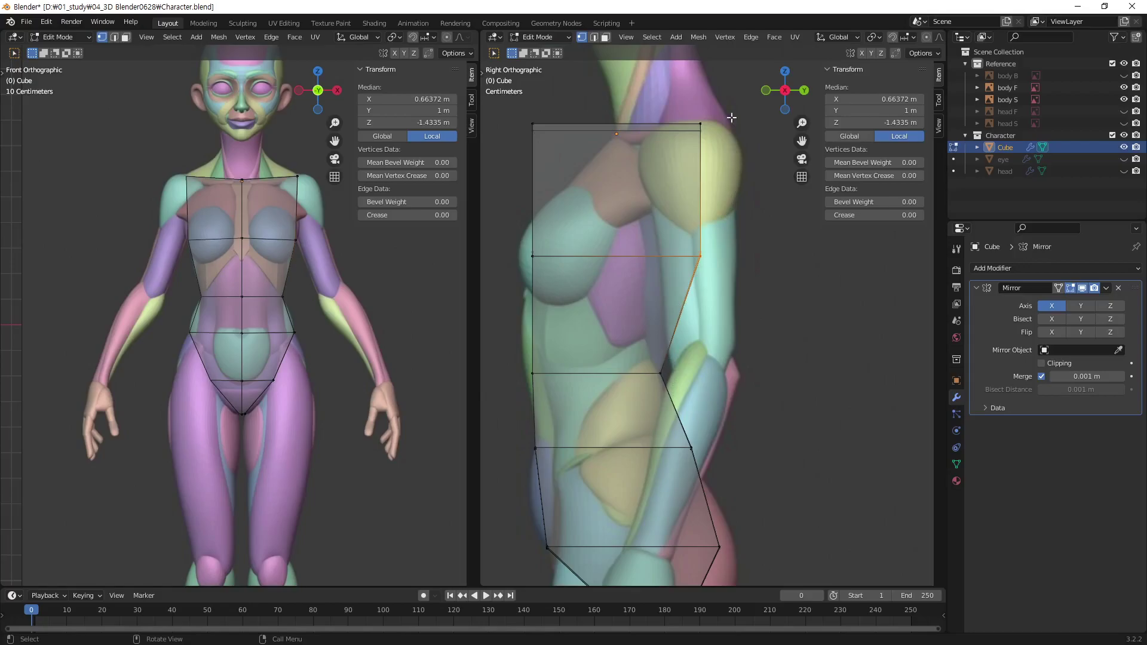
left_click(701, 124)
key("g")
key("y")
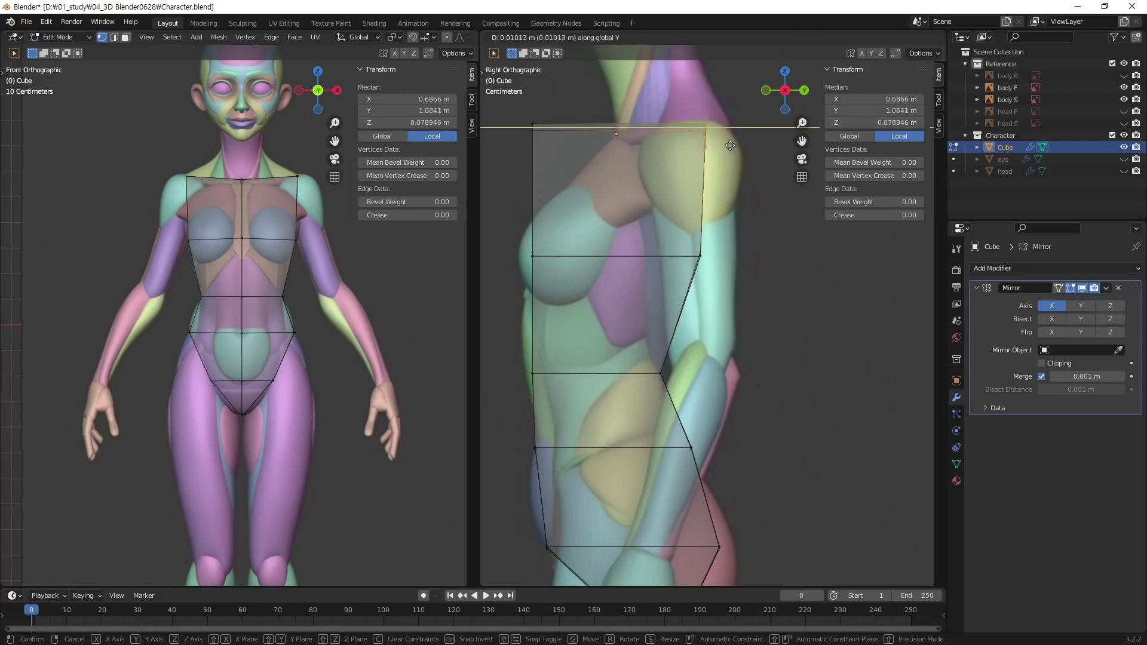
left_click(755, 152)
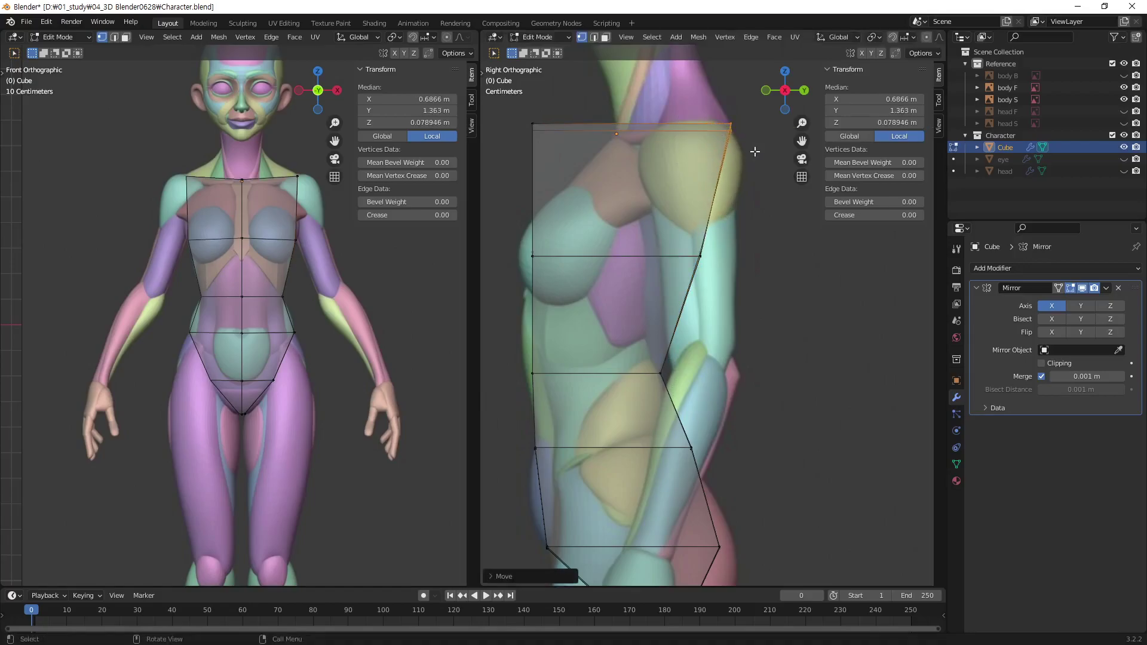
Pull the top front corner back toward the neck and move the chest vertex to the bust
left_click(533, 124)
key("g")
key("y")
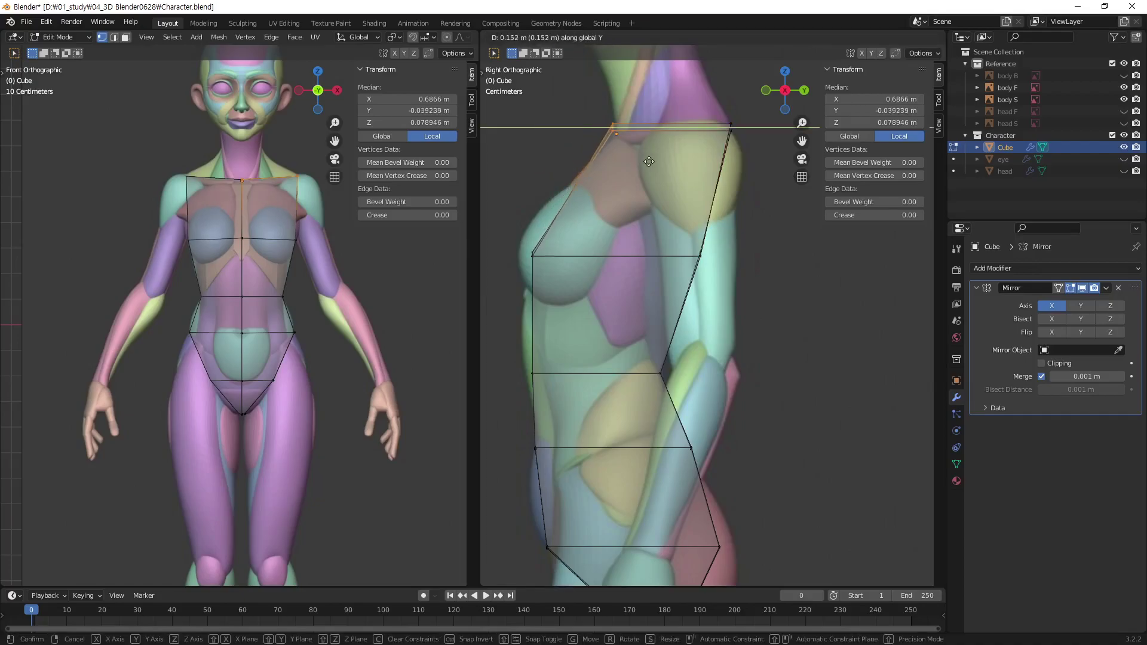
left_click(601, 186)
left_click(531, 251)
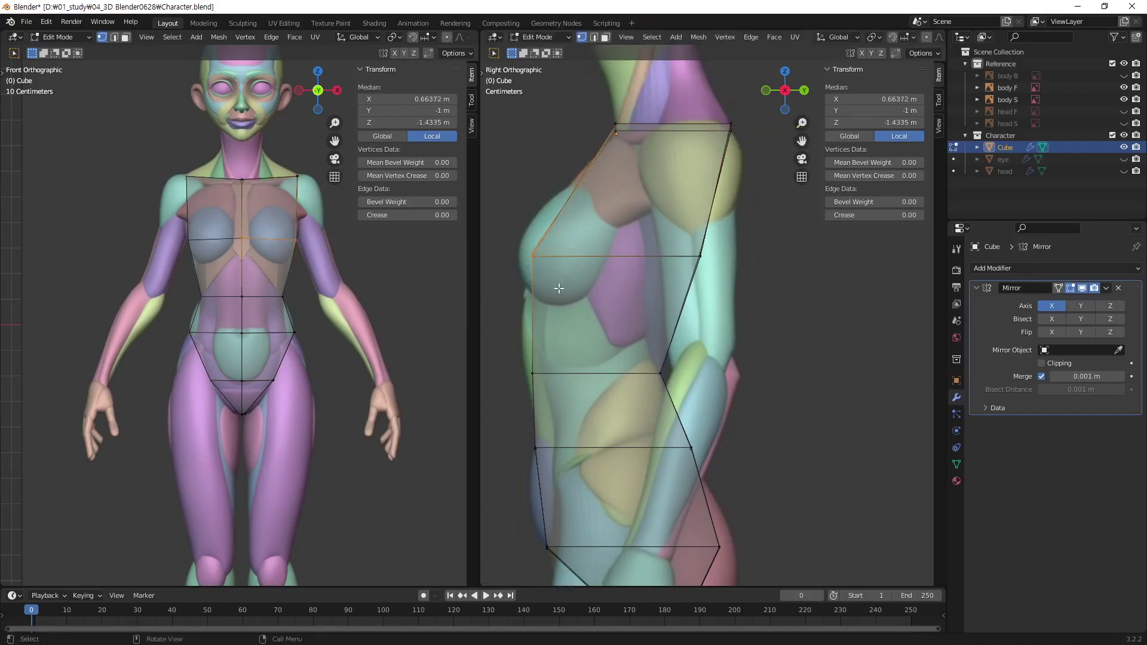
key("g")
key("y")
left_click(557, 292)
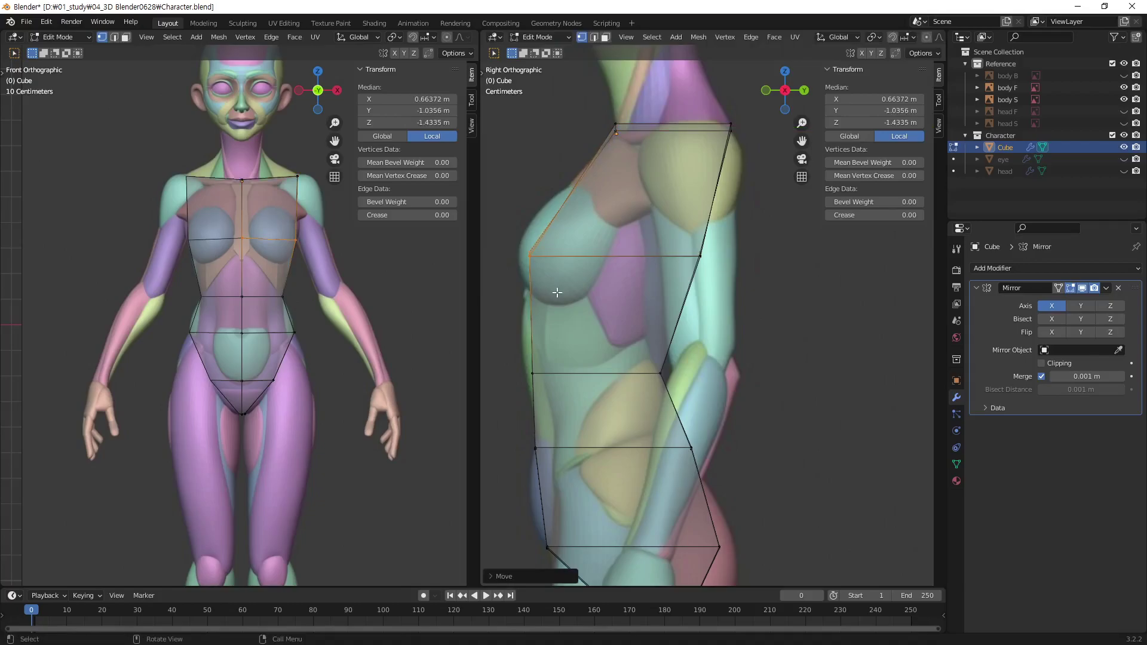
Push the front waist vertex slightly forward along Y and re-centre the side view
left_click(535, 377)
key("g")
key("y")
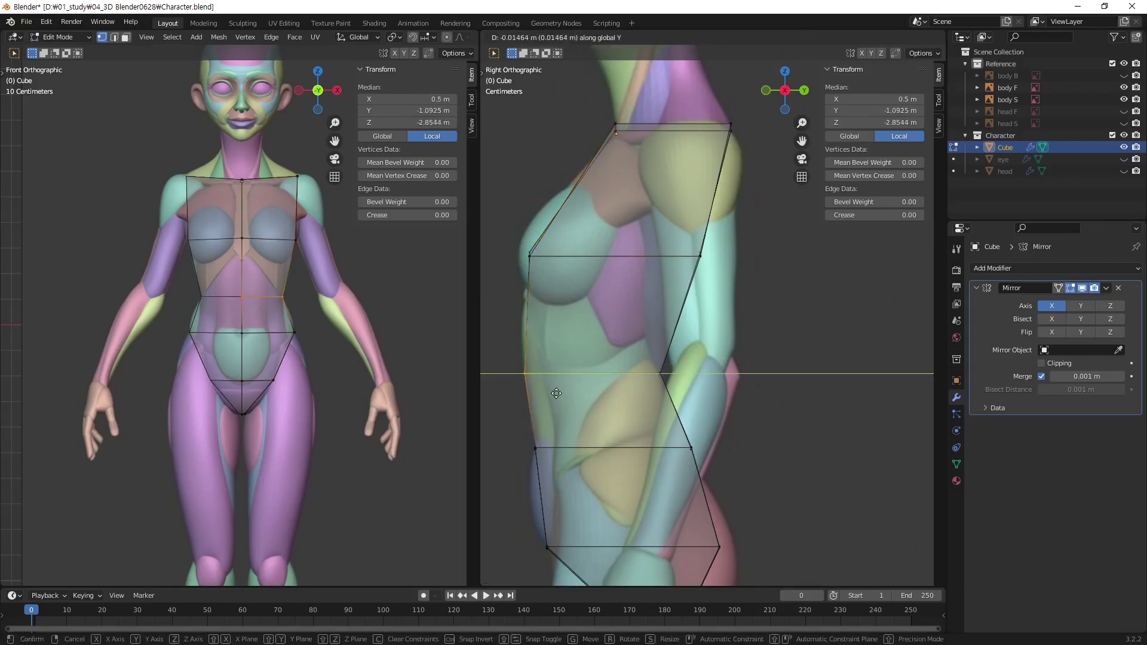
left_click(557, 394)
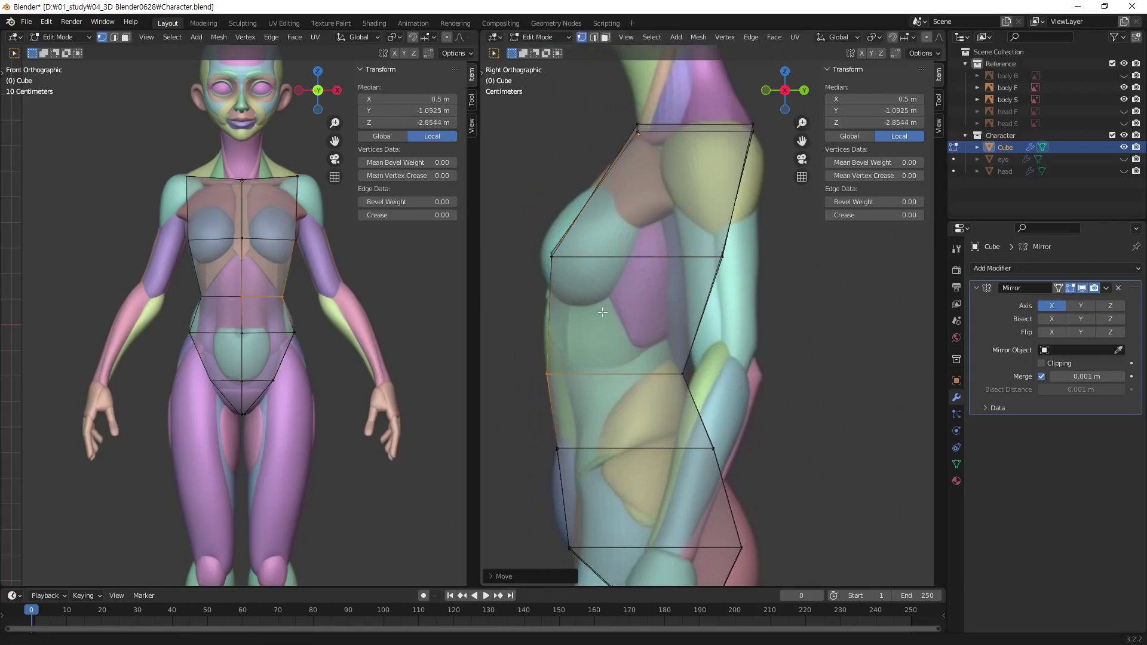
middle_click_drag(612, 344, 640, 402, "shift")
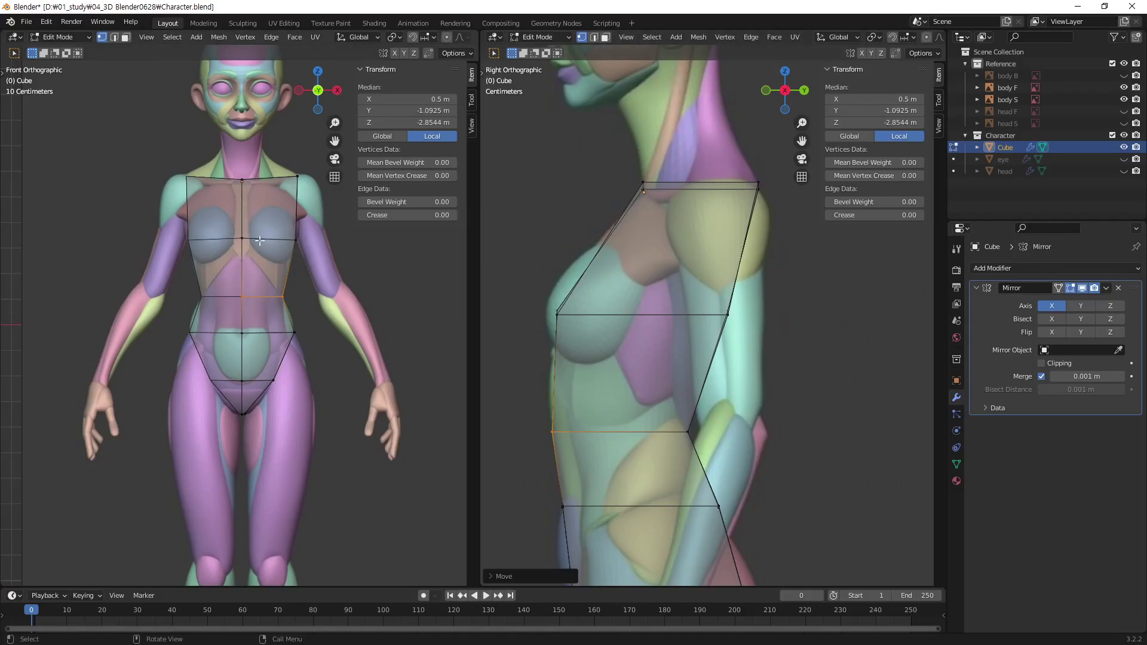
Zoom and pan the front and side views to frame the shoulders and upper torso cage
scroll(242, 227, "up", 4)
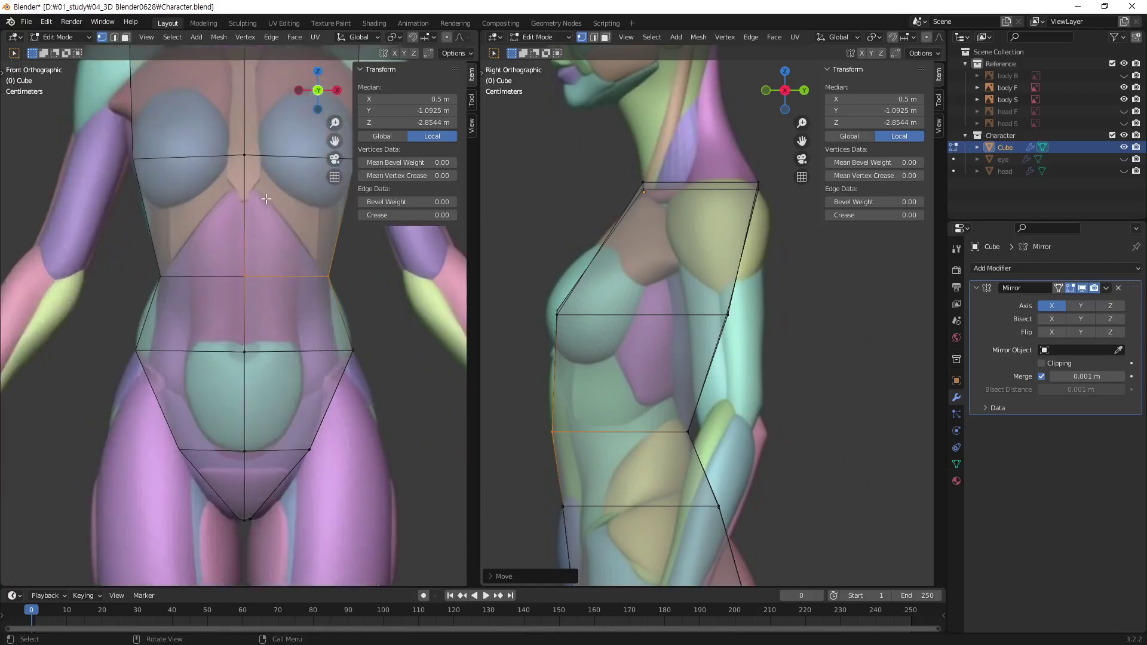
middle_click_drag(267, 199, 265, 265, "shift")
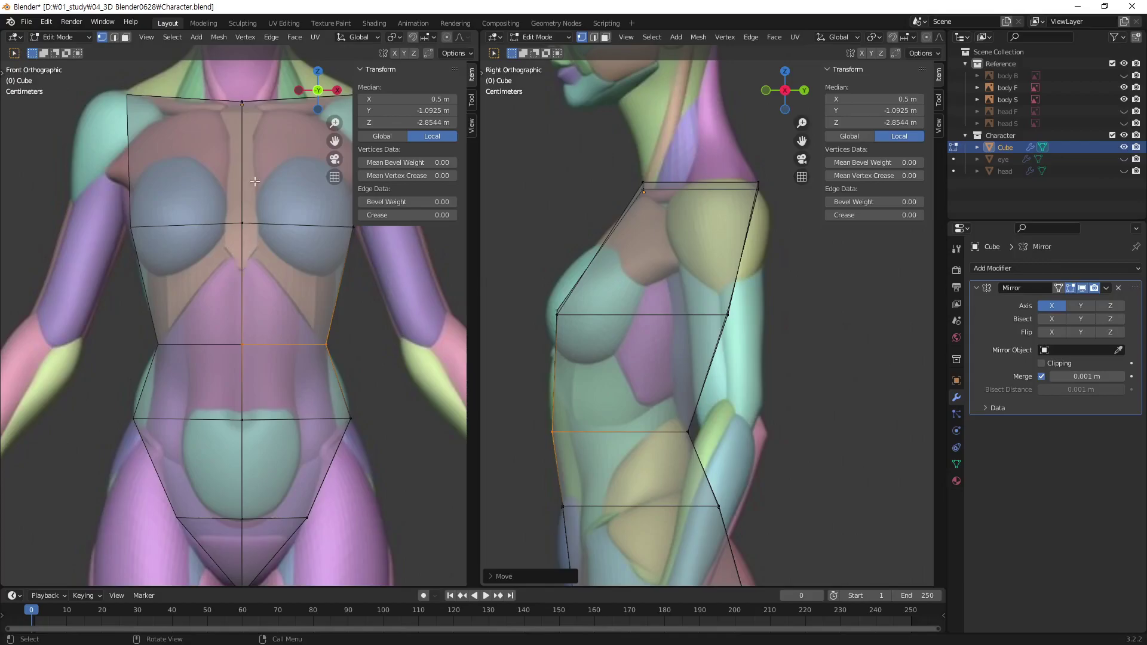
scroll(696, 373, "down", 3)
mouse_move(663, 508)
middle_mouse_down("shift")
mouse_move(657, 425)
mouse_move(725, 391)
mouse_move(716, 397)
middle_mouse_up("shift")
scroll(657, 424, "up", 2)
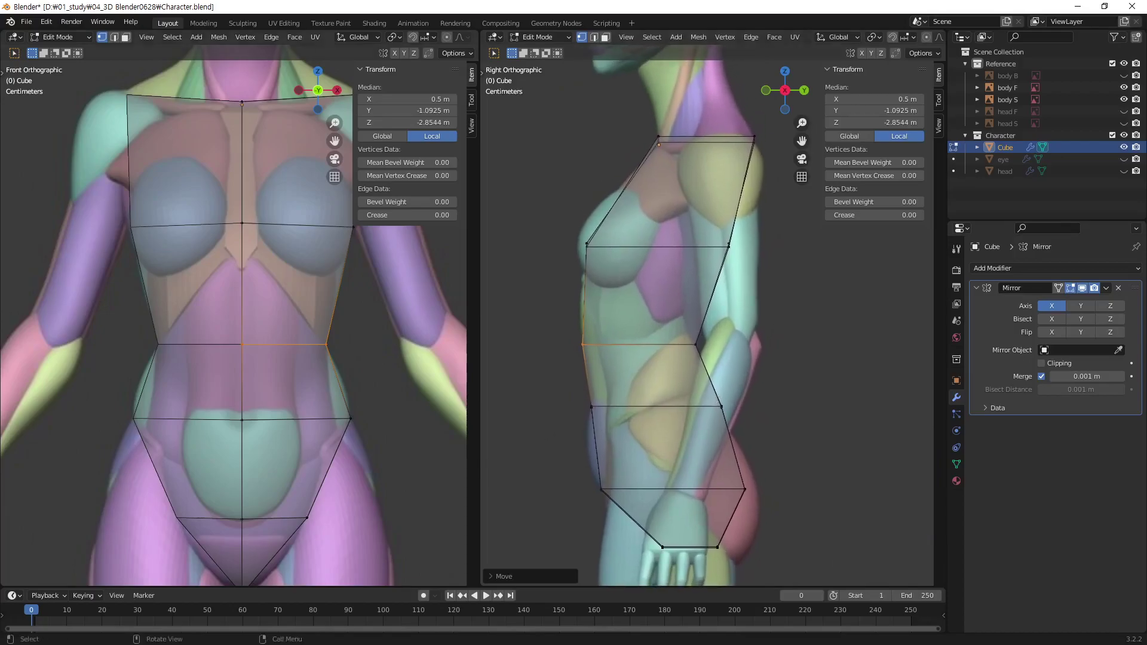
scroll(233, 316, "down", 1)
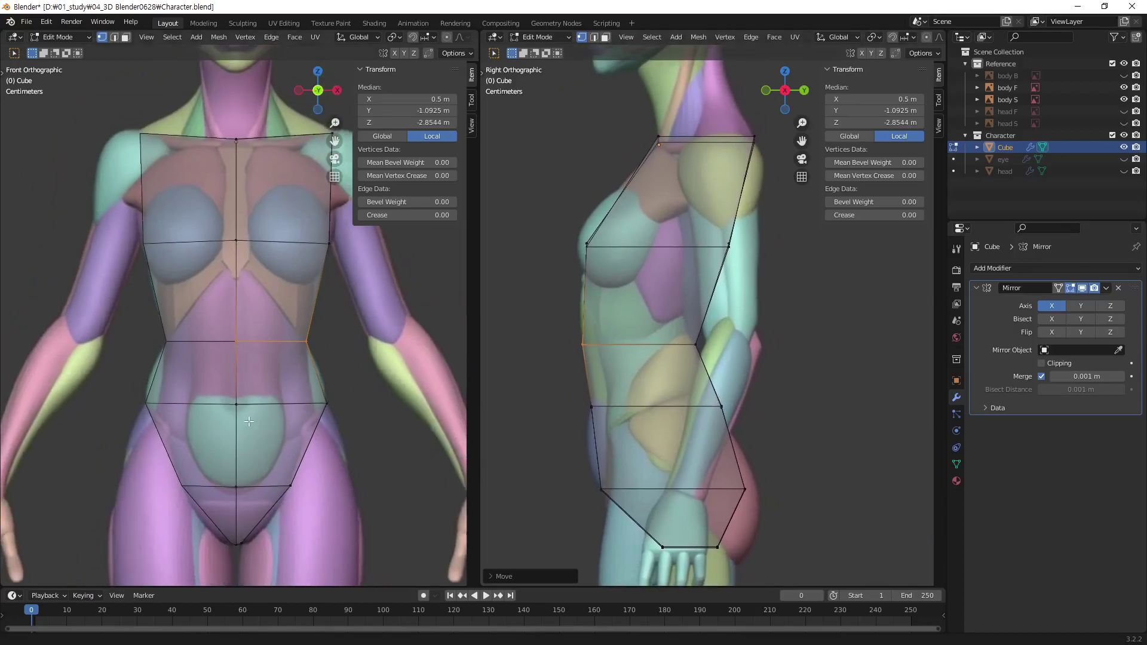